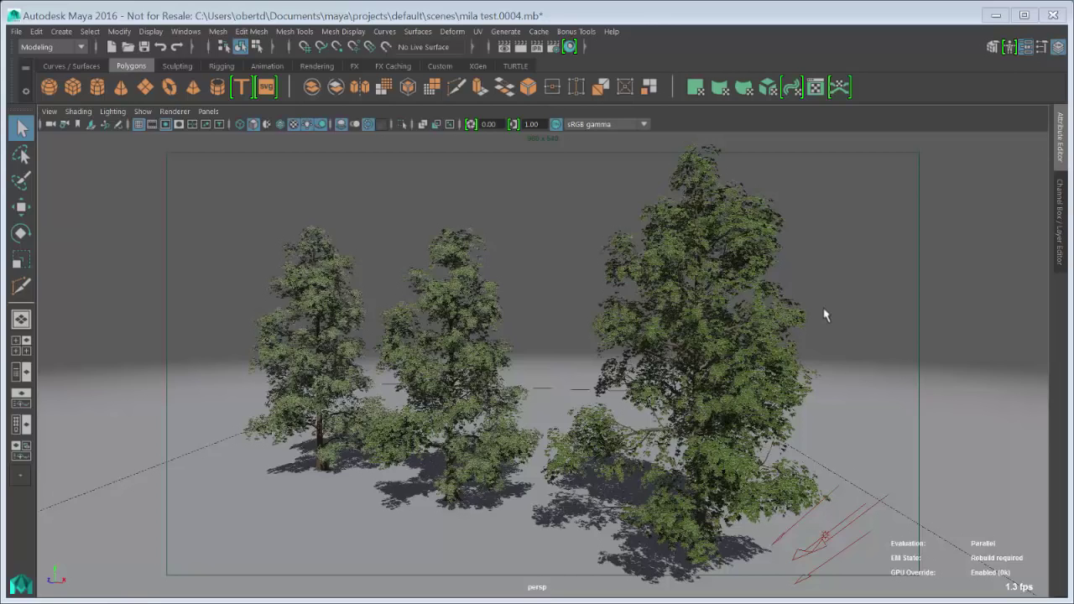
# Hide the tree layer and show only the maple leaf layer in the viewport.
pyautogui.click(1063, 249)
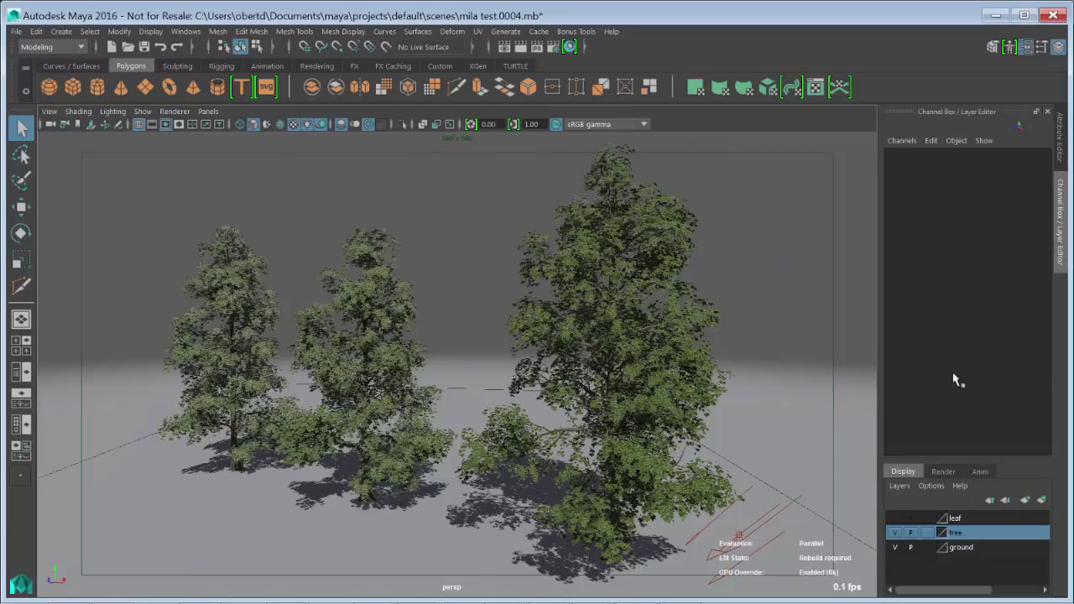
pyautogui.click(894, 534)
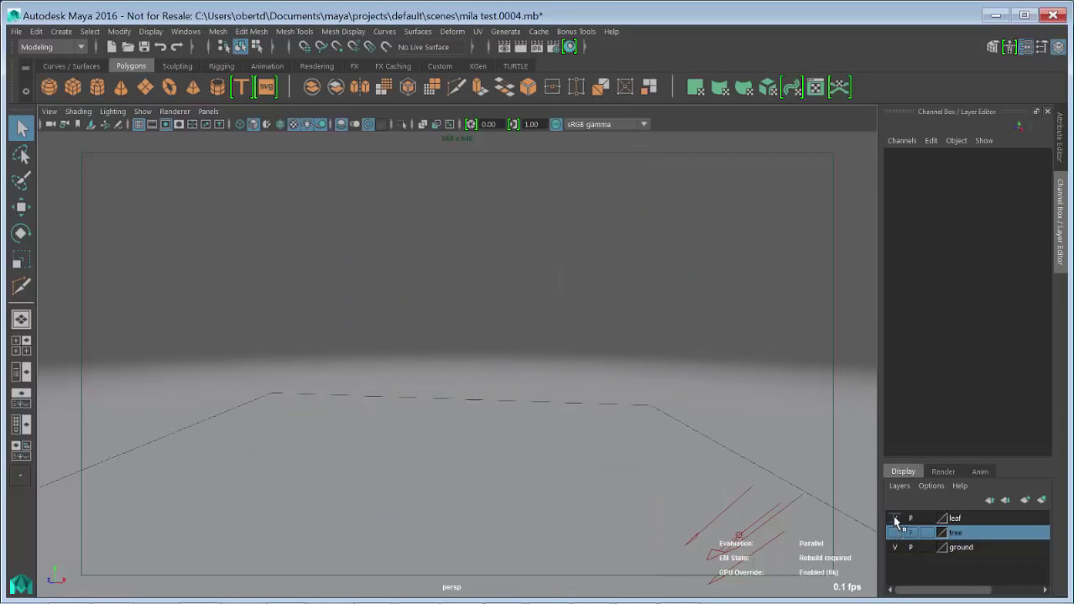
pyautogui.click(895, 518)
pyautogui.keyDown('alt'); pyautogui.moveTo(347, 343); pyautogui.dragTo(466, 268); pyautogui.keyUp('alt')
pyautogui.keyDown('alt'); pyautogui.moveTo(471, 336); pyautogui.dragTo(442, 379); pyautogui.keyUp('alt')
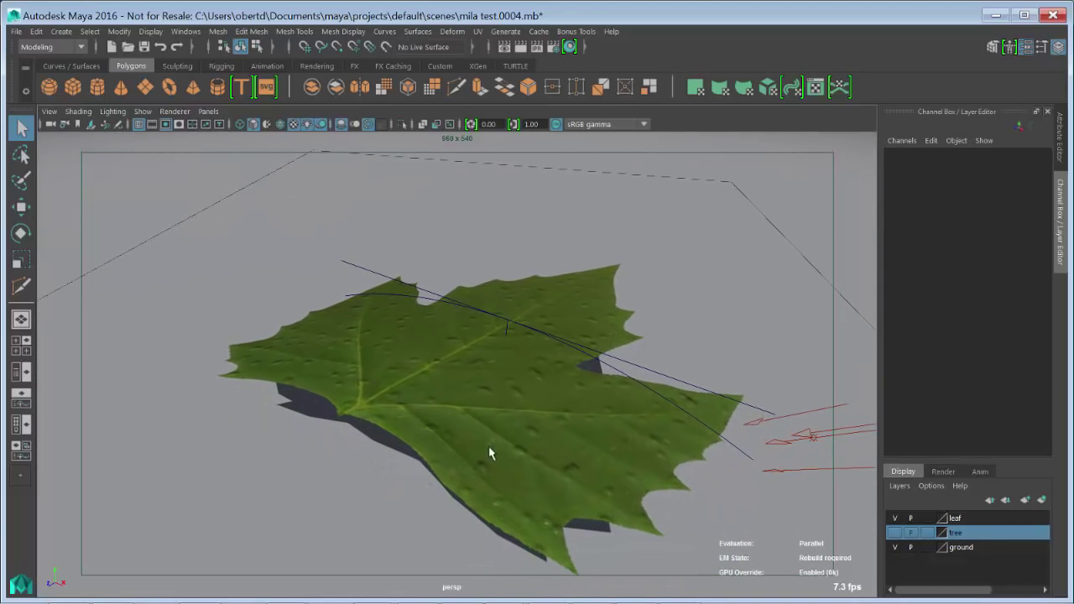
pyautogui.keyDown('alt'); pyautogui.moveTo(529, 420); pyautogui.dragTo(517, 411); pyautogui.keyUp('alt')
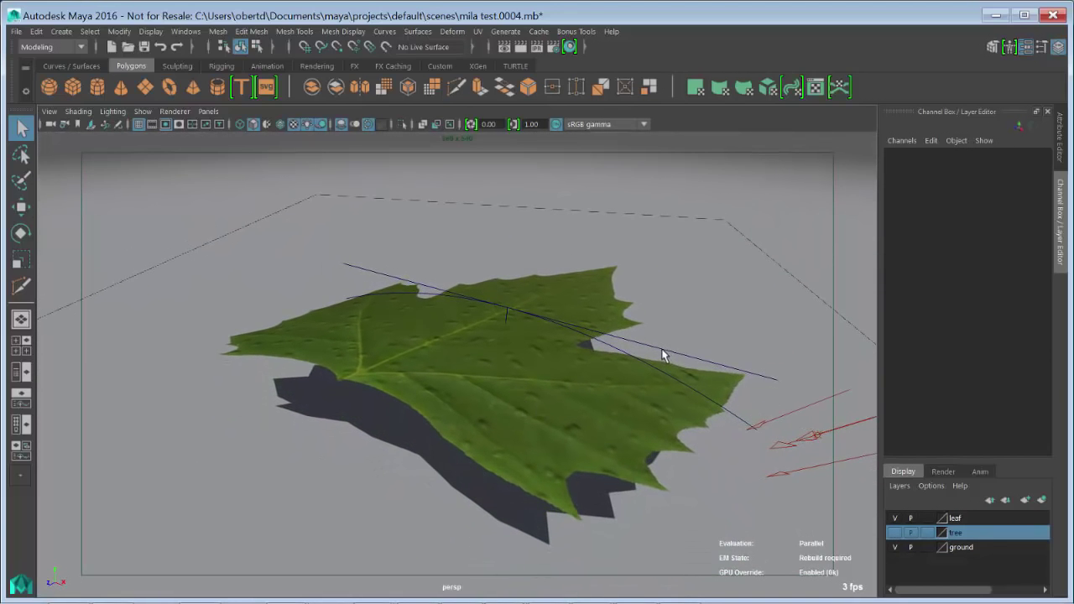
# Arch the leaf pPlane2 by raising its bend1 Curvature to 94.485.
pyautogui.click(663, 352)
pyautogui.click(923, 324)
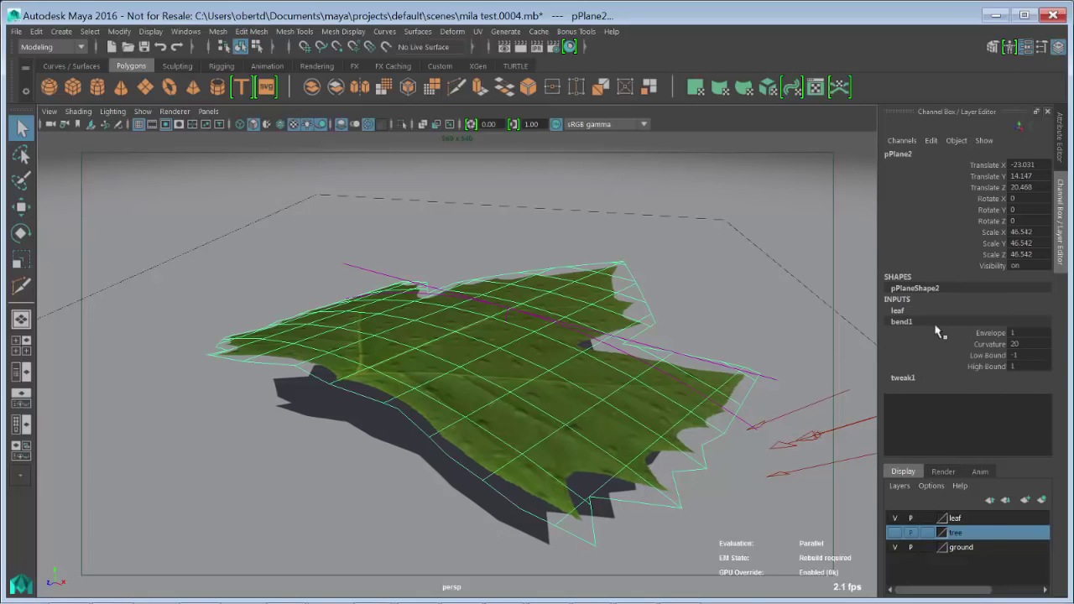
pyautogui.click(987, 344)
pyautogui.moveTo(698, 280)
pyautogui.mouseDown(button='middle')
pyautogui.moveTo(724, 275)
pyautogui.moveTo(714, 271)
pyautogui.mouseUp(button='middle')
pyautogui.click(684, 196)
pyautogui.moveTo(643, 252)
pyautogui.keyDown('alt'); pyautogui.mouseDown()
pyautogui.moveTo(664, 250)
pyautogui.moveTo(648, 244)
pyautogui.mouseUp(); pyautogui.keyUp('alt')
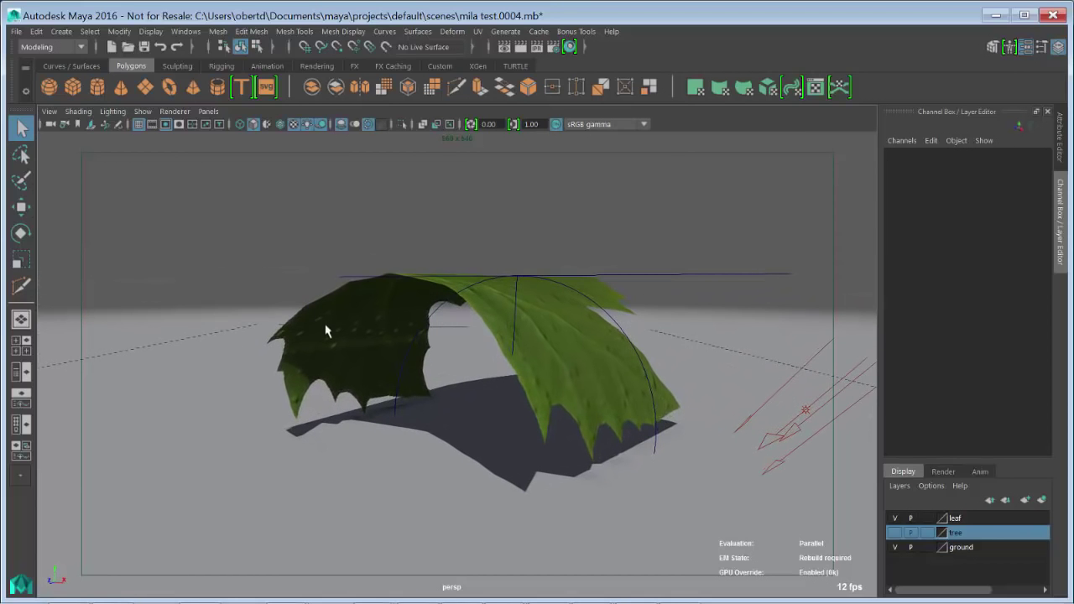
pyautogui.moveTo(373, 324)
pyautogui.keyDown('alt'); pyautogui.mouseDown()
pyautogui.moveTo(372, 341)
pyautogui.moveTo(355, 335)
pyautogui.moveTo(388, 331)
pyautogui.moveTo(355, 338)
pyautogui.moveTo(377, 344)
pyautogui.mouseUp(); pyautogui.keyUp('alt')
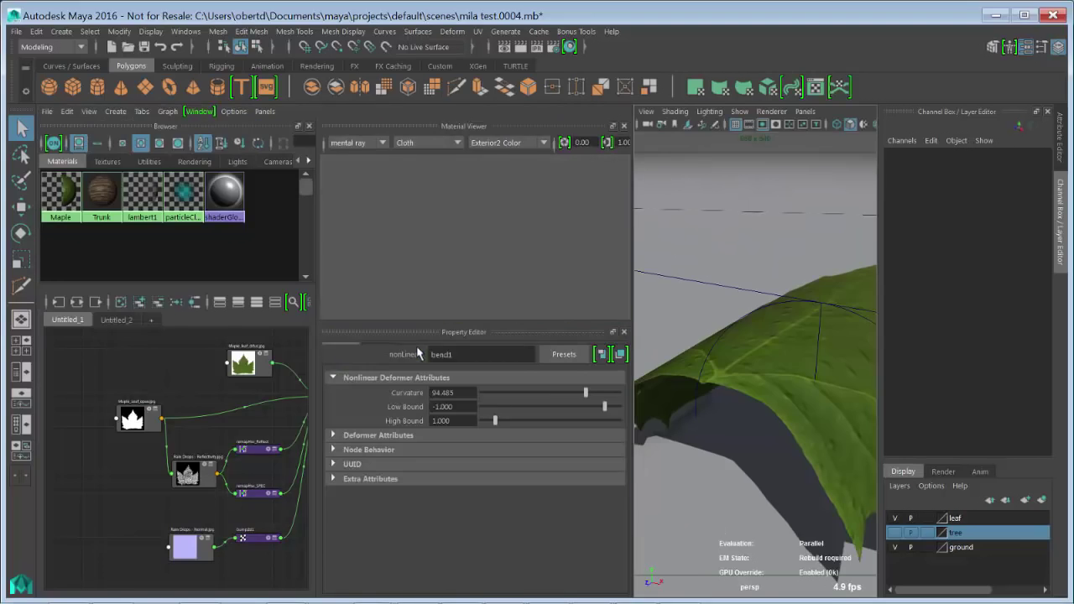
# Select the Maple shader and frame its Rain Drops texture nodes in the Node Editor.
pyautogui.click(137, 449)
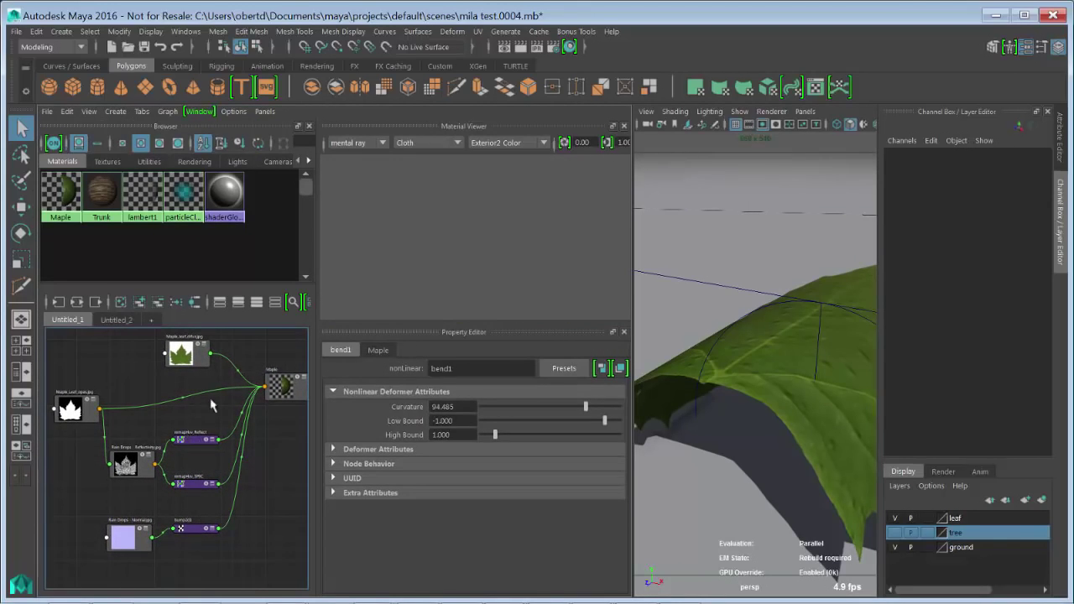
pyautogui.click(276, 391)
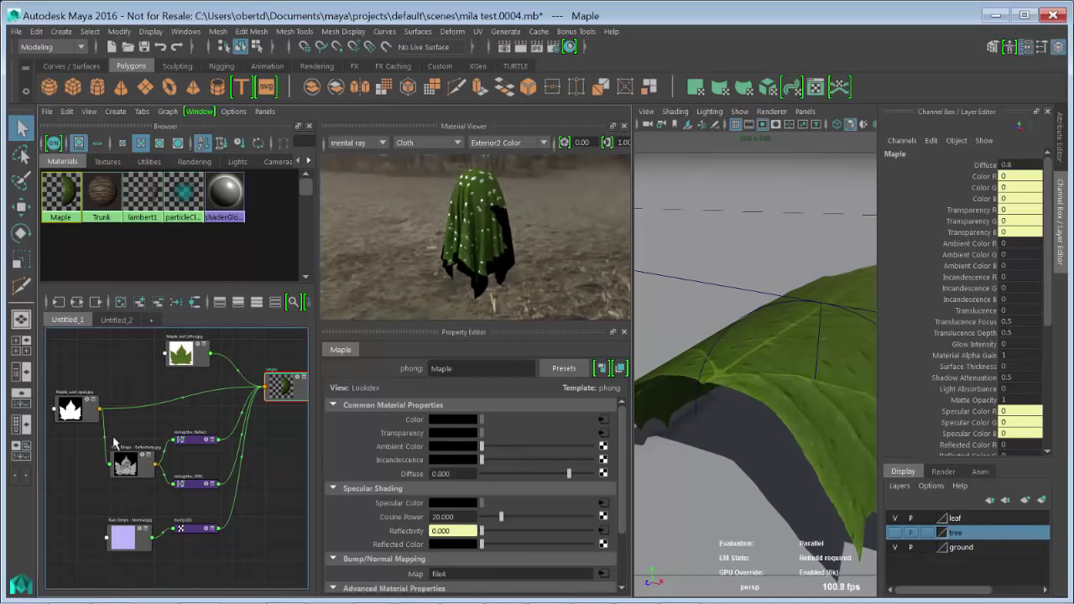
pyautogui.scroll(3, 171, 423)
pyautogui.moveTo(171, 423); pyautogui.dragTo(168, 352, button='middle')
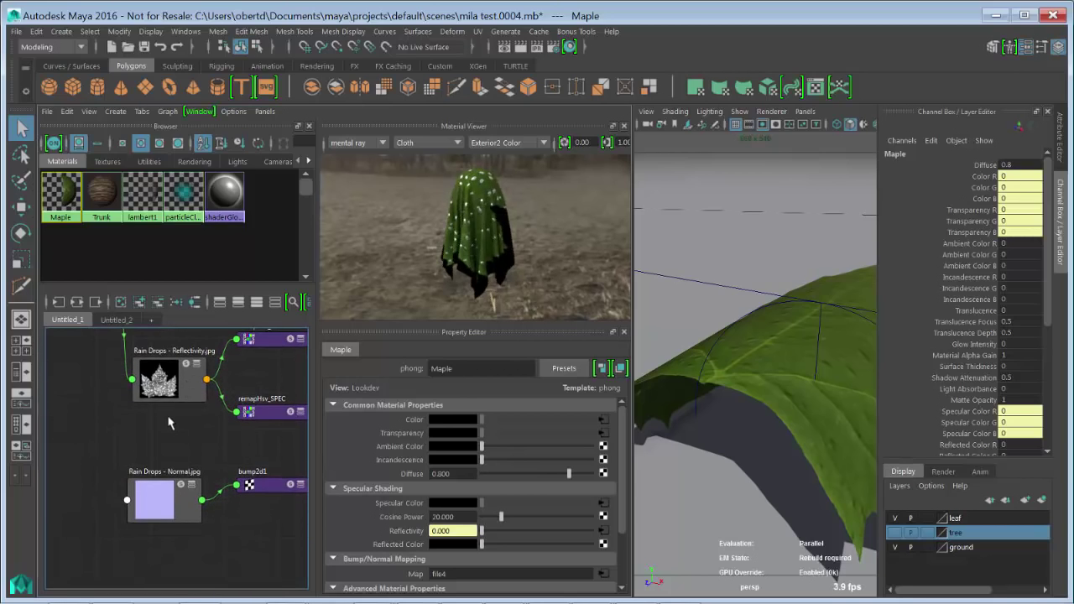
pyautogui.scroll(2, 132, 513)
pyautogui.scroll(2, 132, 514)
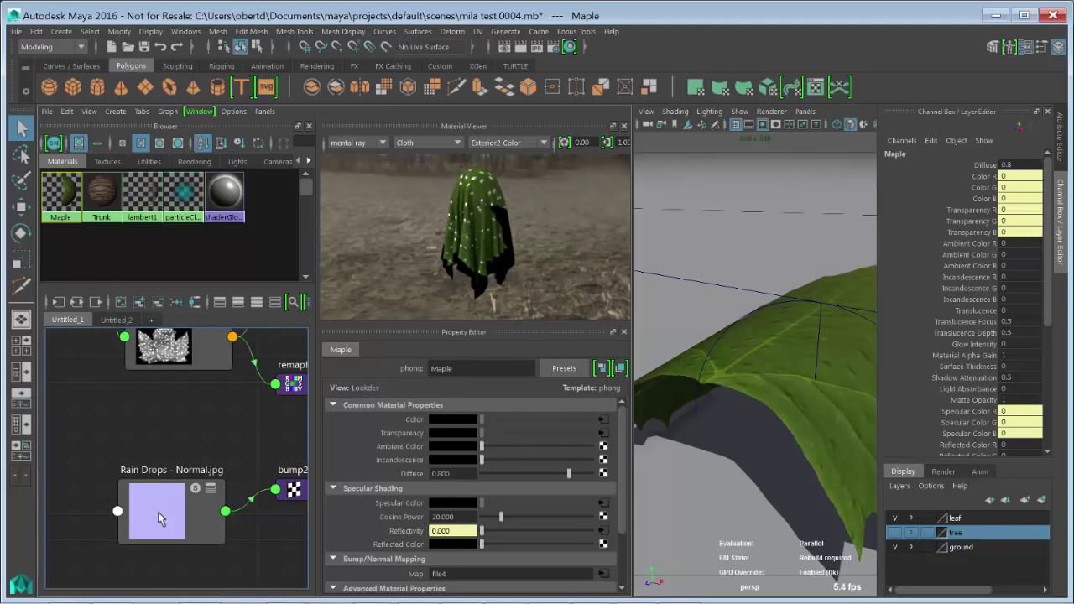
# Inspect the Rain Drops - Normal.jpg and Rain Drops - Reflectivity.jpg texture settings.
pyautogui.click(156, 512)
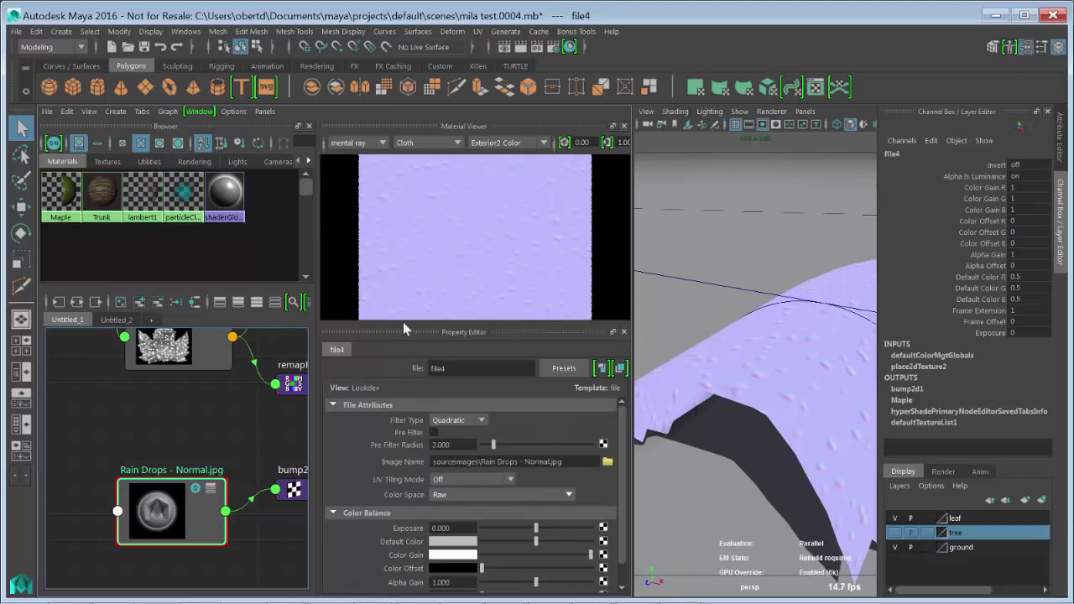
pyautogui.scroll(-3, 214, 412)
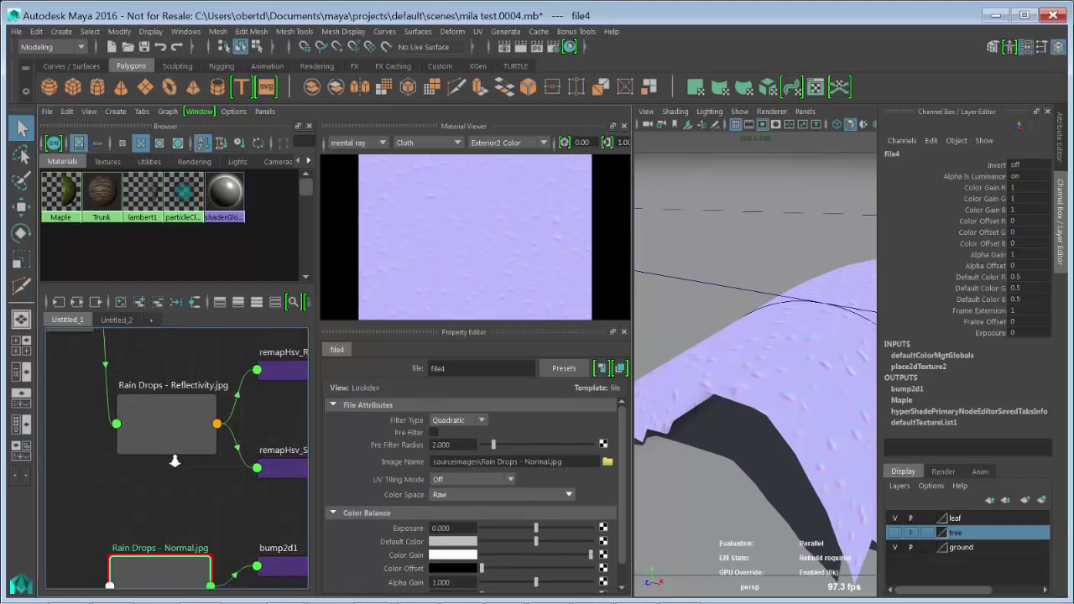
pyautogui.scroll(-1, 192, 507)
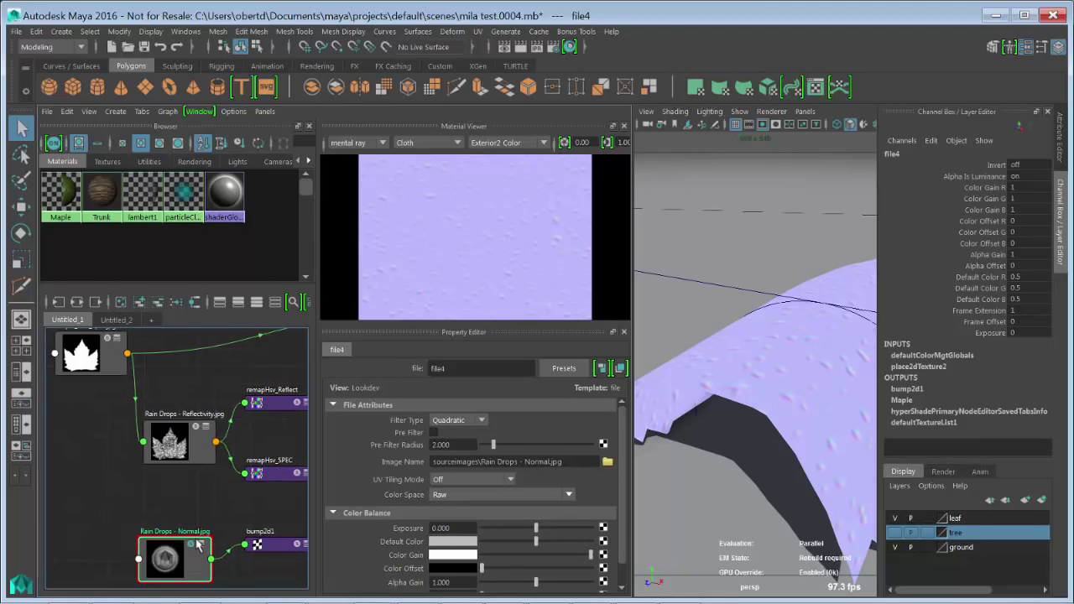
pyautogui.click(181, 508)
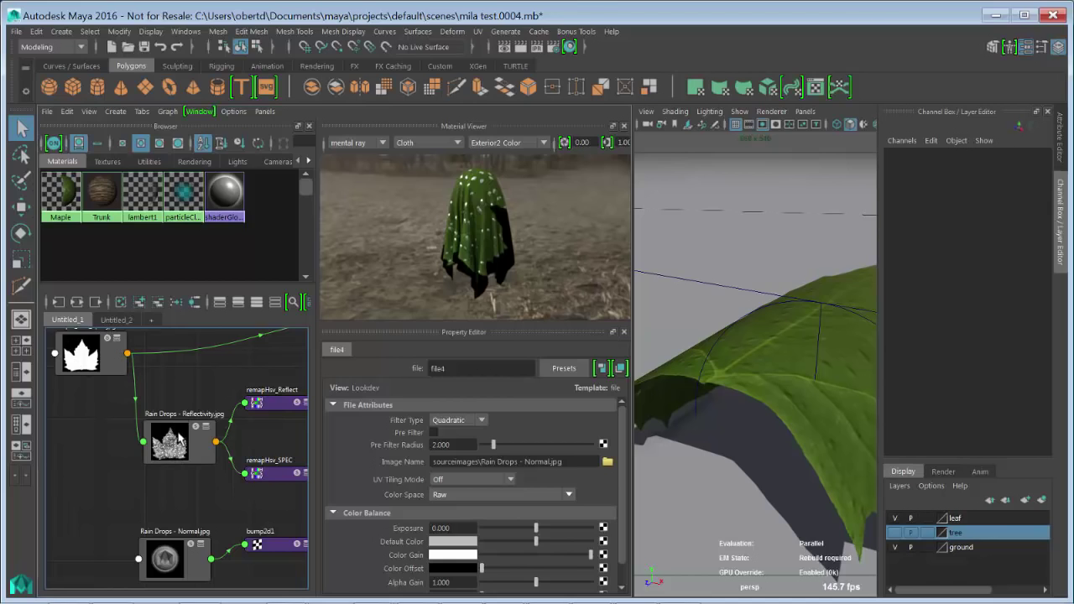
pyautogui.click(180, 440)
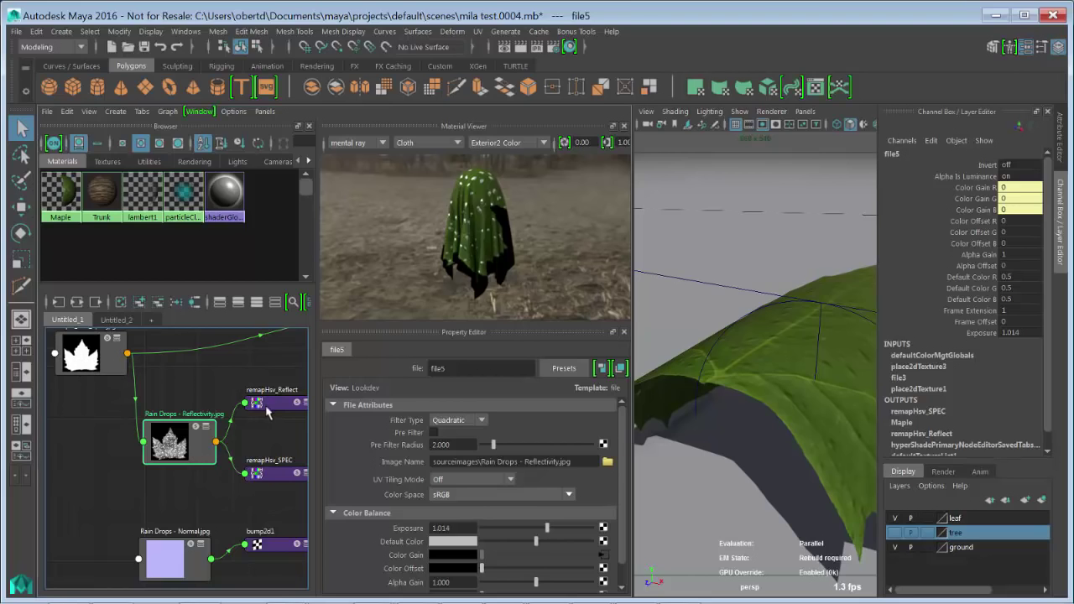
# Review the remapHsv_Reflect and remapHsv_SPEC nodes, then reselect the Maple shader.
pyautogui.click(297, 404)
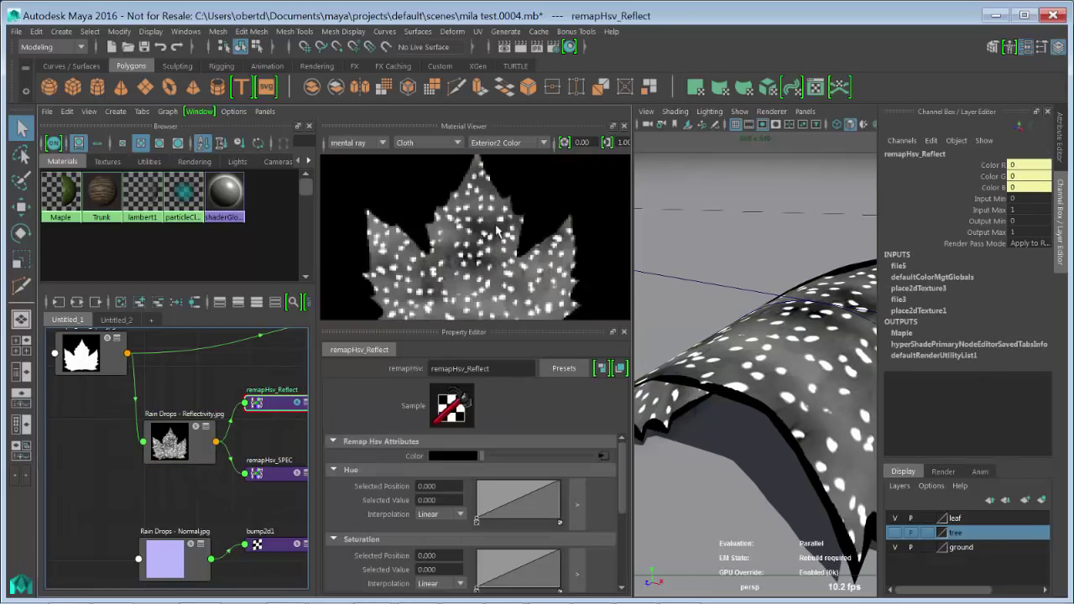
pyautogui.keyDown('alt'); pyautogui.moveTo(262, 430); pyautogui.dragTo(230, 429, button='middle'); pyautogui.keyUp('alt')
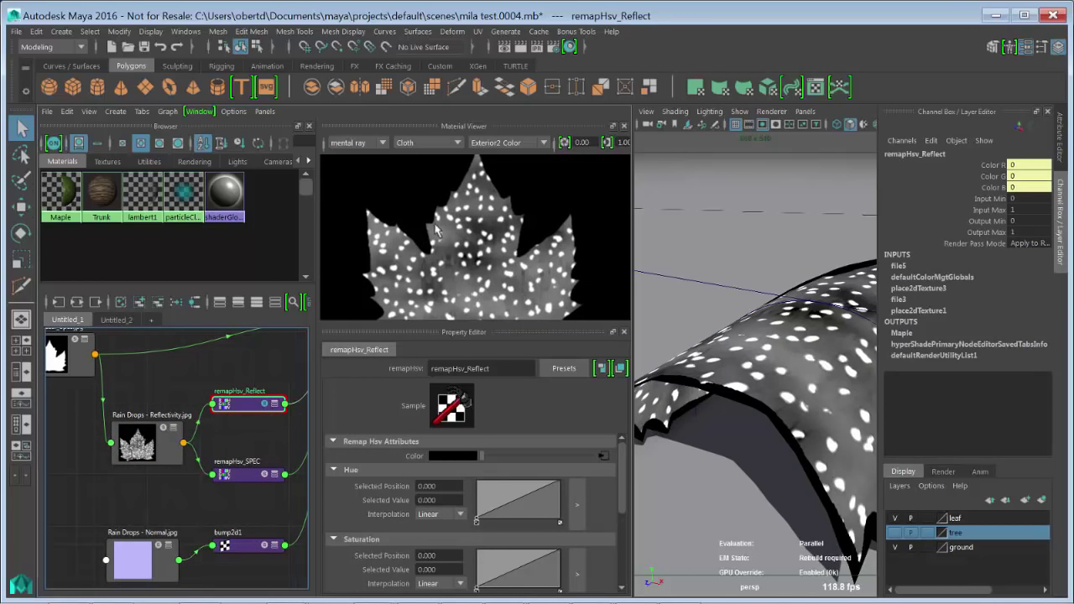
pyautogui.click(268, 477)
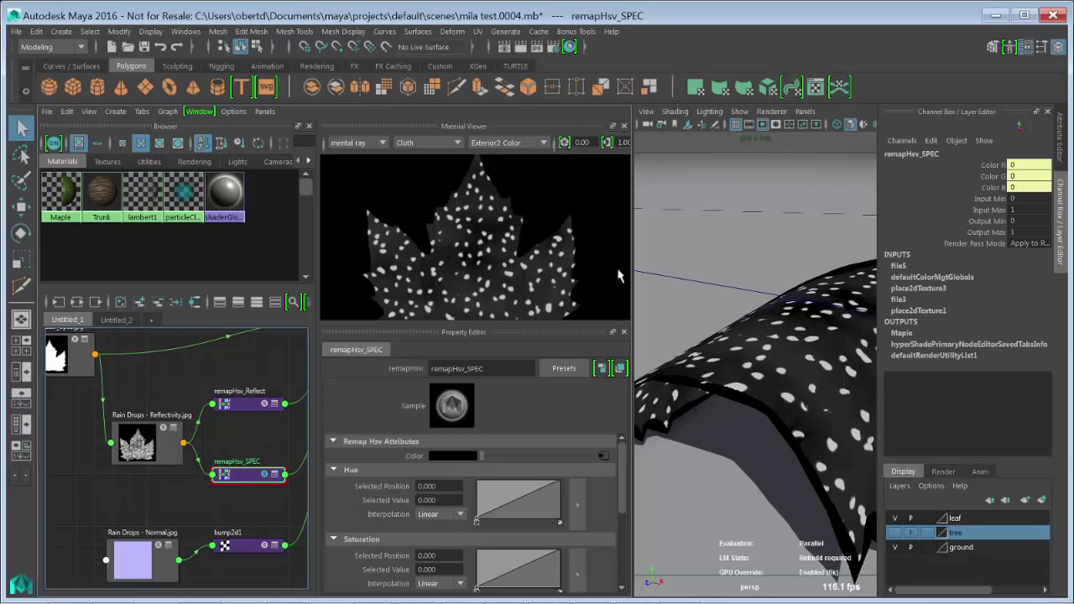
pyautogui.scroll(-2, 252, 398)
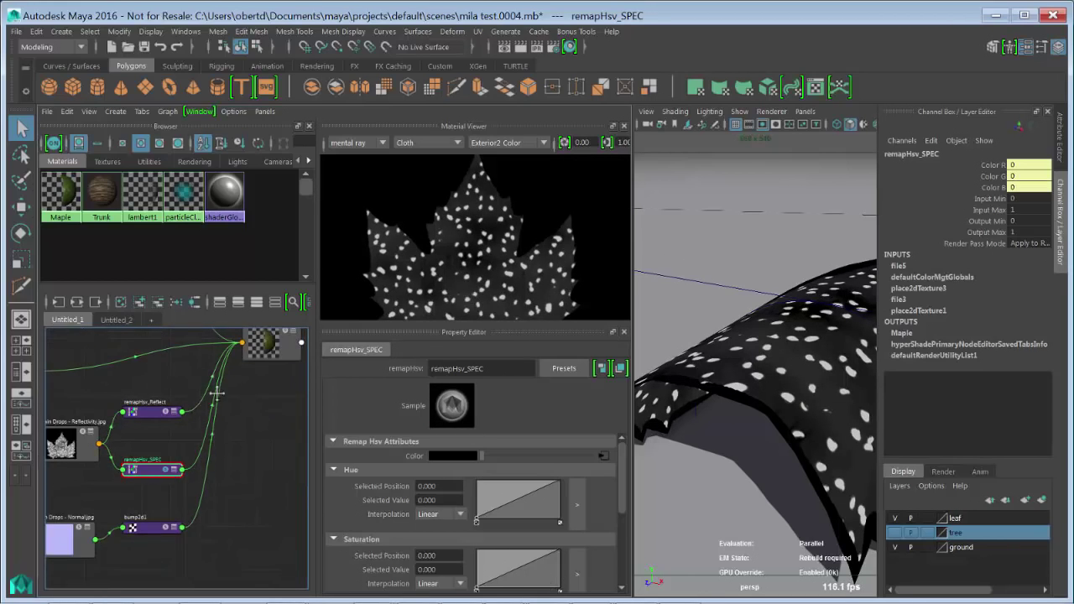
pyautogui.moveTo(217, 394); pyautogui.dragTo(245, 410, button='middle')
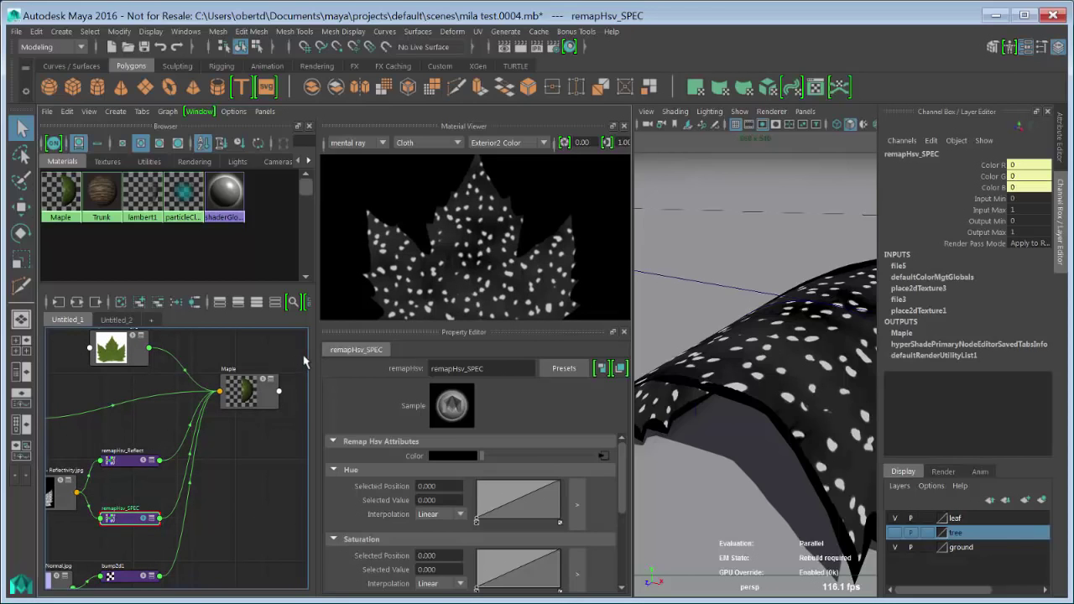
pyautogui.click(243, 395)
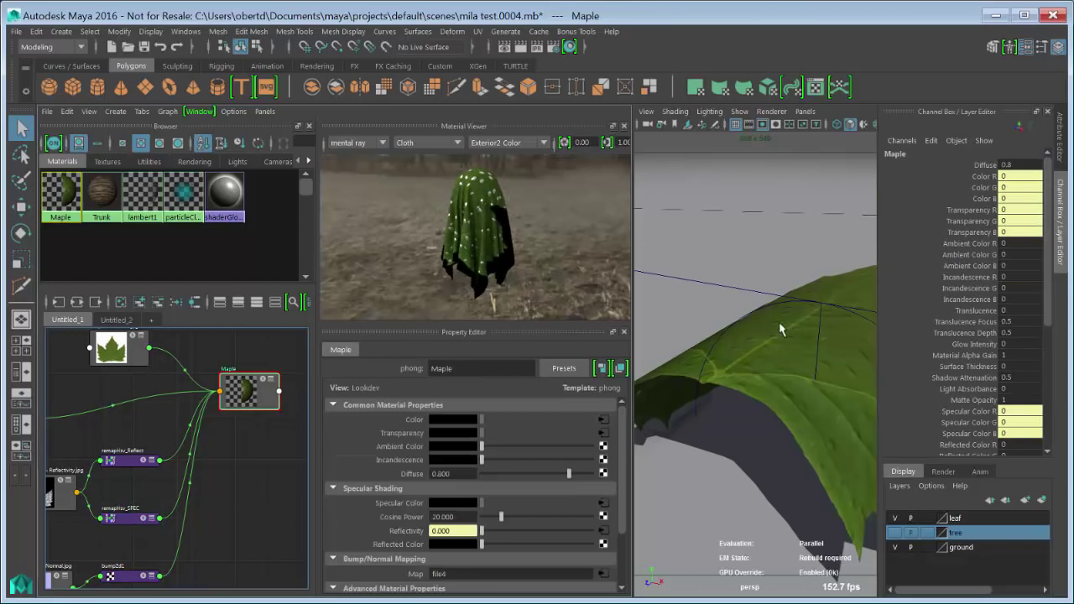
# Create a samplerInfo node by searching 'sam' and place samplerInfo1 beside the Maple shader.
pyautogui.click(1061, 217)
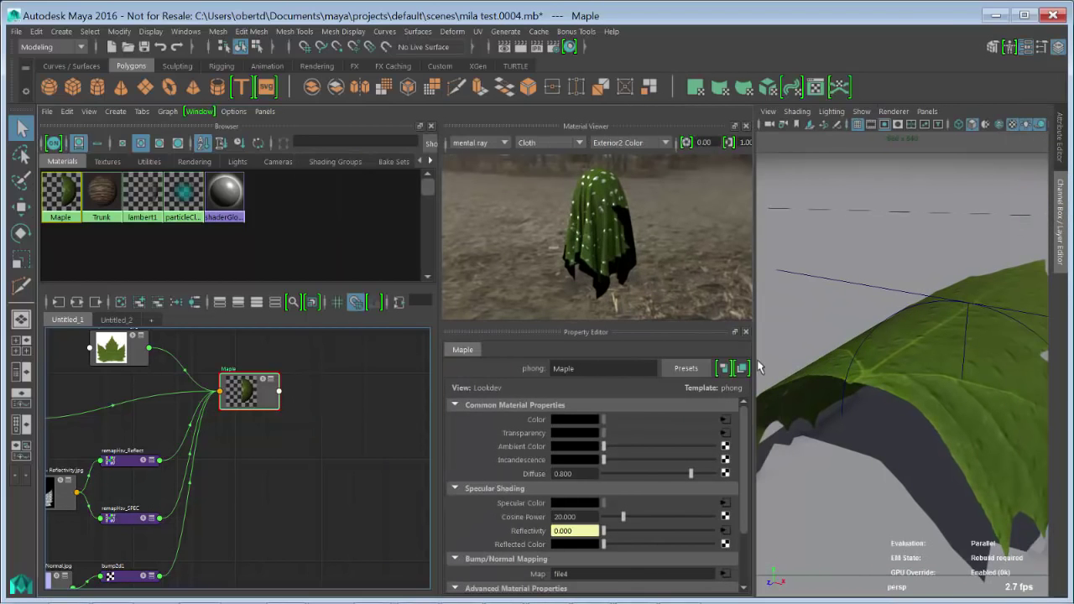
pyautogui.keyDown('alt'); pyautogui.moveTo(931, 335); pyautogui.dragTo(805, 374); pyautogui.keyUp('alt')
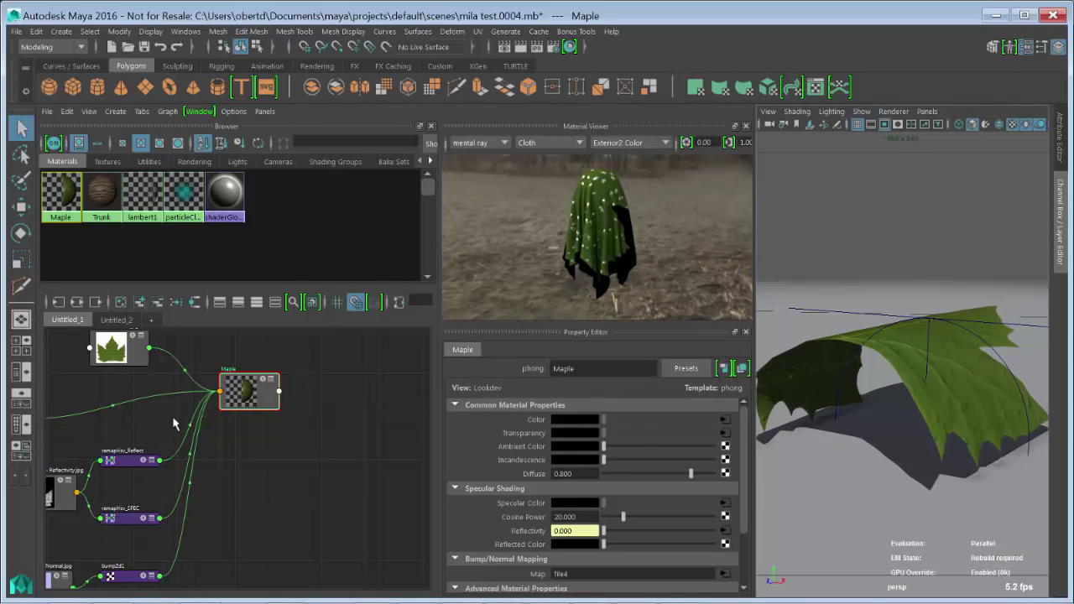
pyautogui.keyDown('alt'); pyautogui.moveTo(339, 449); pyautogui.dragTo(350, 450, button='middle'); pyautogui.keyUp('alt')
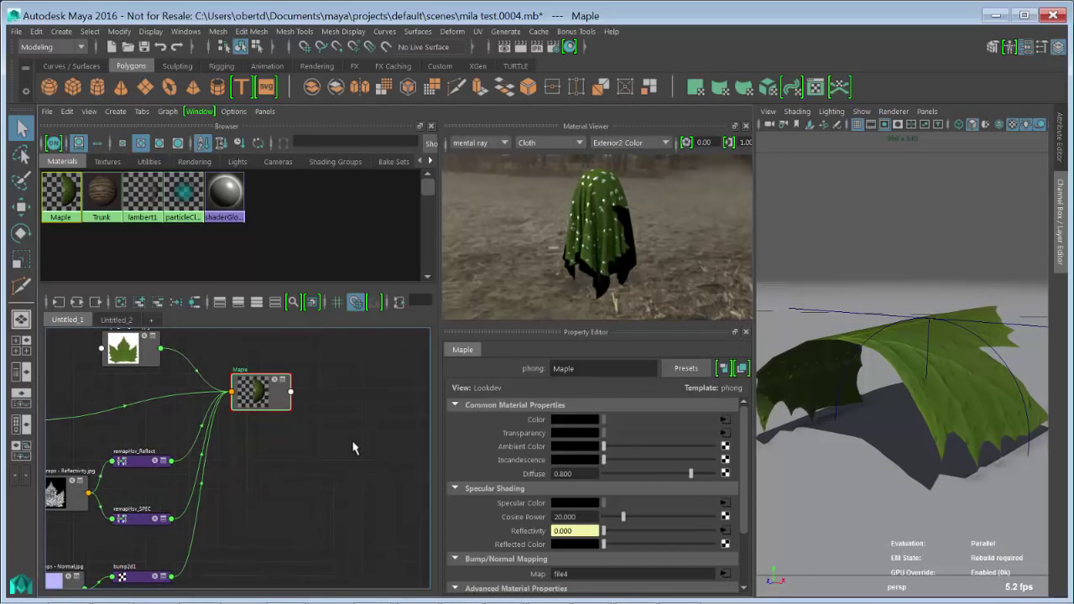
pyautogui.press('Tab')
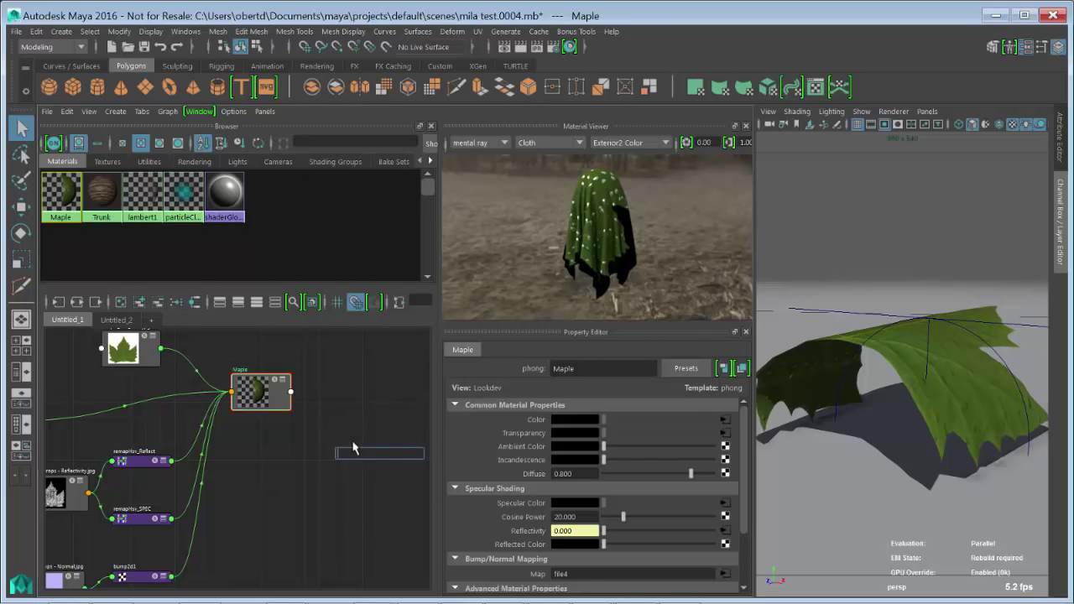
pyautogui.write('sam')
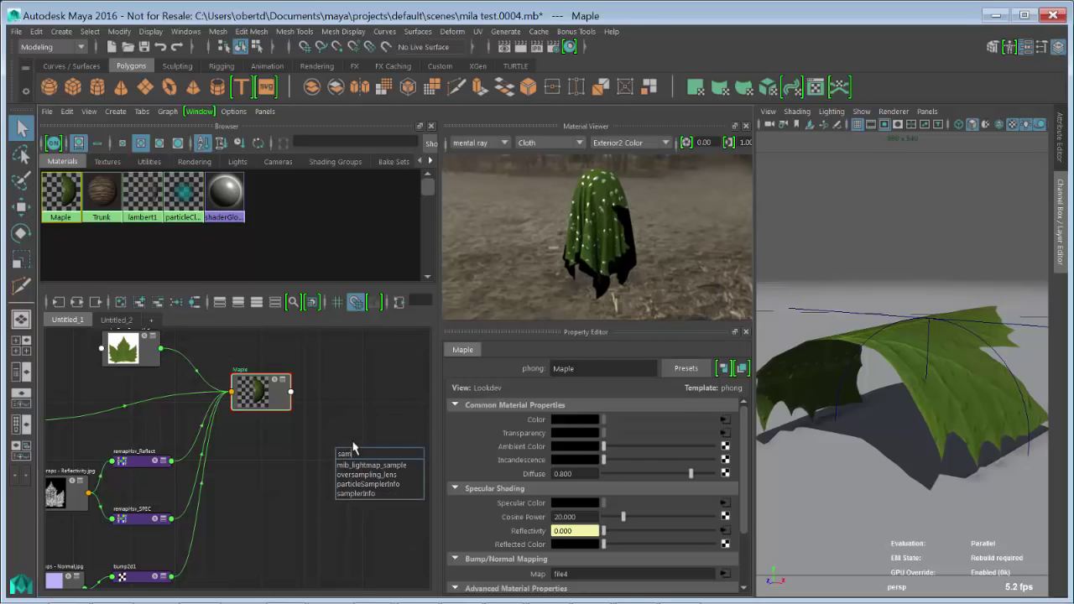
pyautogui.press('Down')
pyautogui.press('Down')
pyautogui.press('Down')
pyautogui.press('Down')
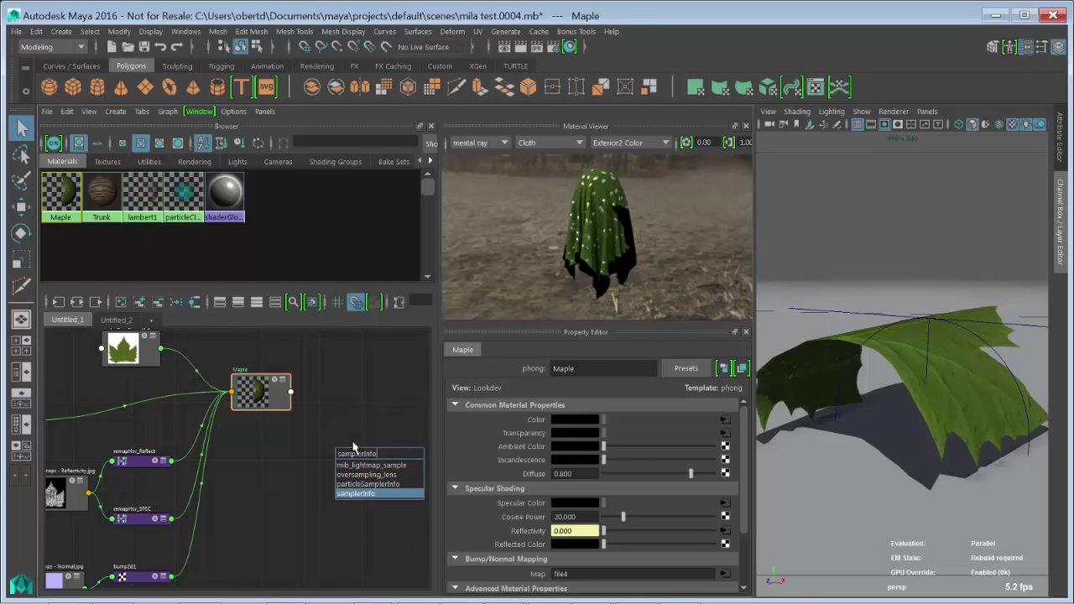
pyautogui.press('Return')
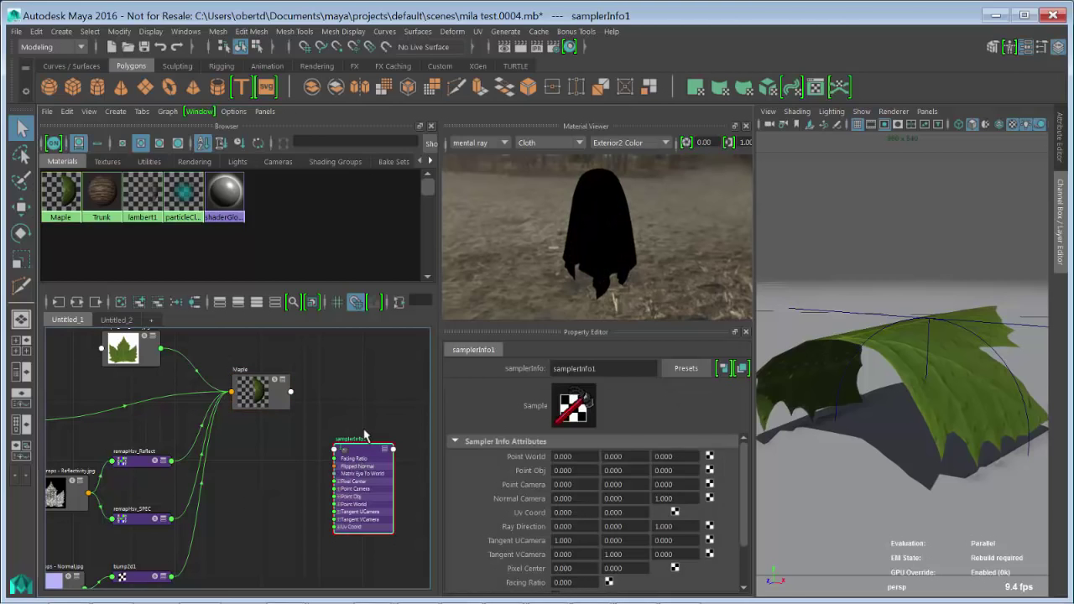
pyautogui.moveTo(356, 450); pyautogui.dragTo(338, 378)
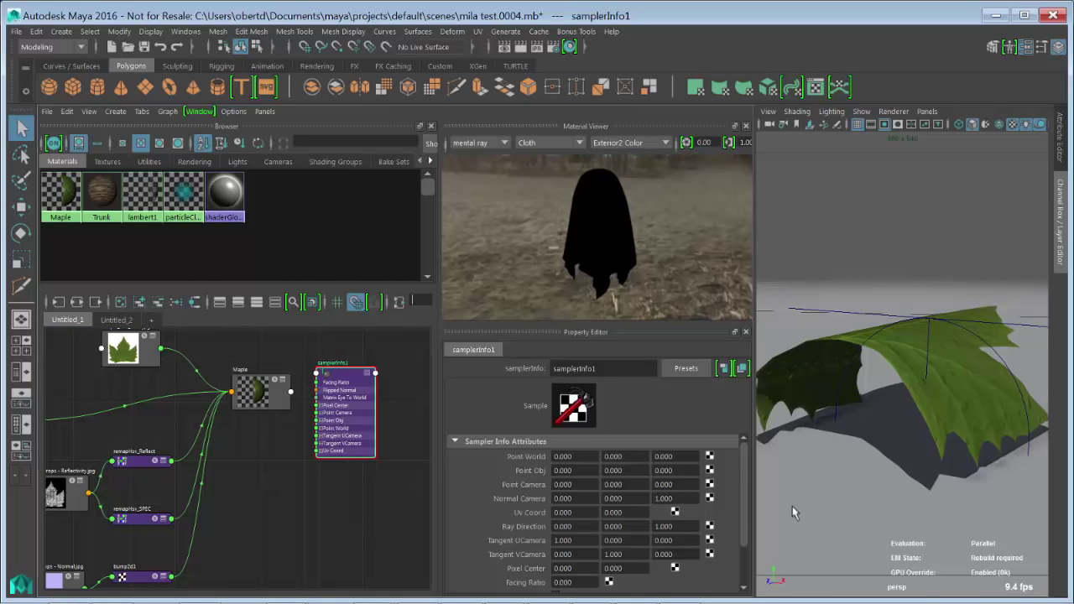
pyautogui.click(324, 514)
# Create condition1 by searching 'condition', move it right, and keep Operation at Equal.
pyautogui.press('Tab')
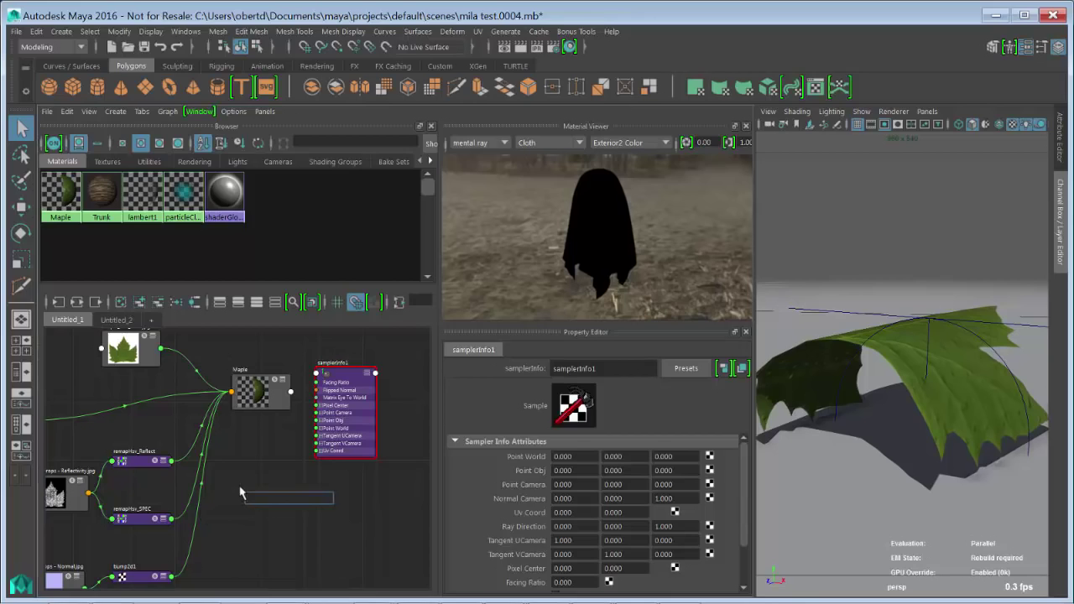
pyautogui.write('condition')
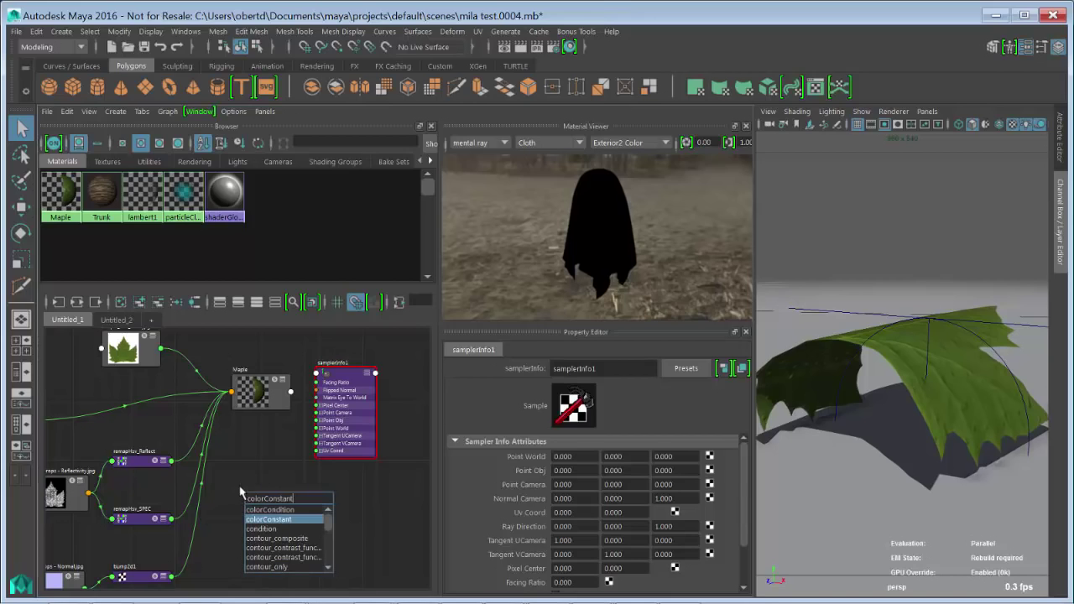
pyautogui.press('Return')
pyautogui.moveTo(258, 497); pyautogui.dragTo(344, 502)
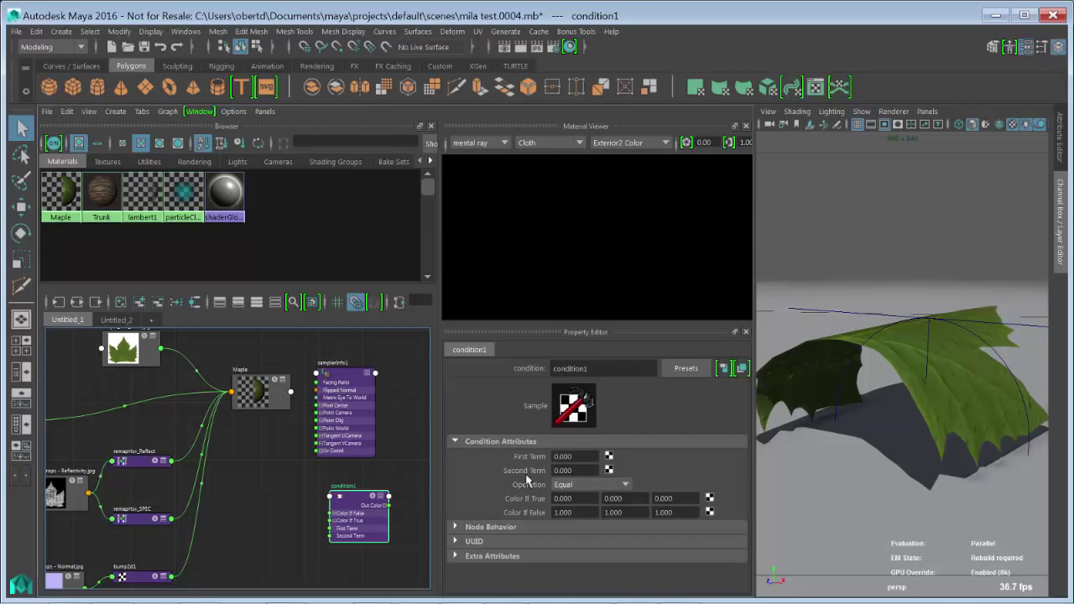
pyautogui.click(598, 485)
pyautogui.click(678, 488)
# Connect samplerInfo1's Flipped Normal to condition1's First Term and arrange the two nodes side by side.
pyautogui.click(377, 375)
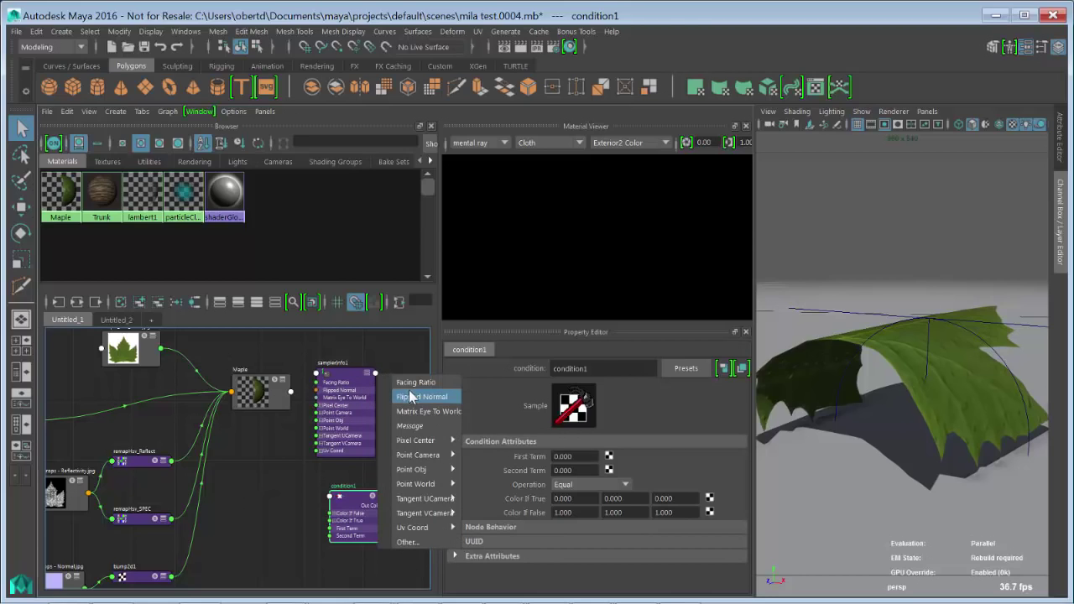
pyautogui.click(411, 397)
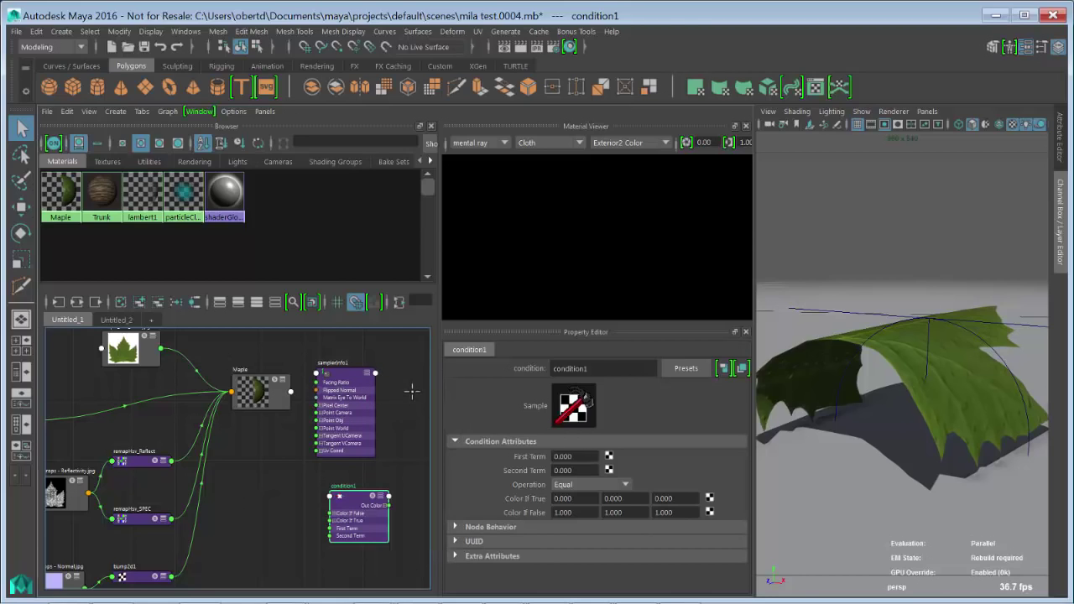
pyautogui.click(333, 529)
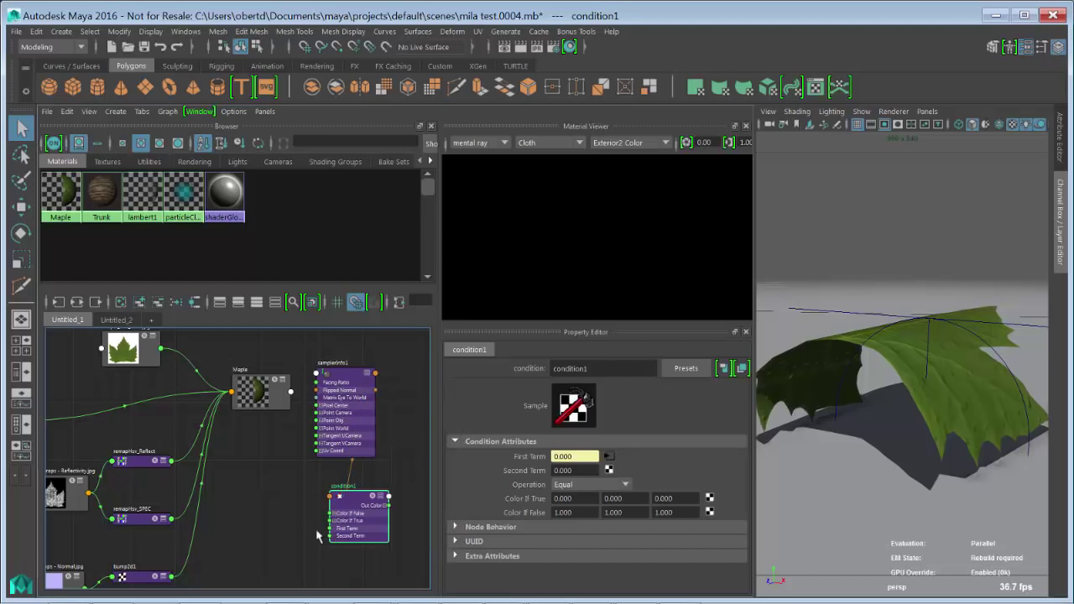
pyautogui.moveTo(393, 441); pyautogui.dragTo(422, 386)
pyautogui.click(328, 394)
pyautogui.moveTo(327, 395); pyautogui.dragTo(324, 388)
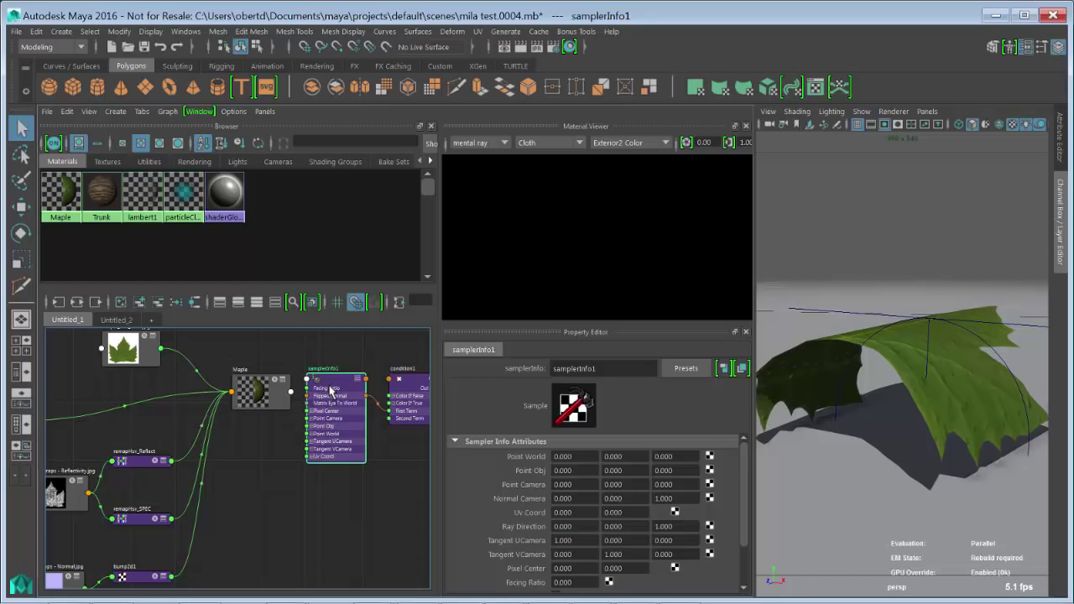
pyautogui.moveTo(416, 393); pyautogui.dragTo(407, 393)
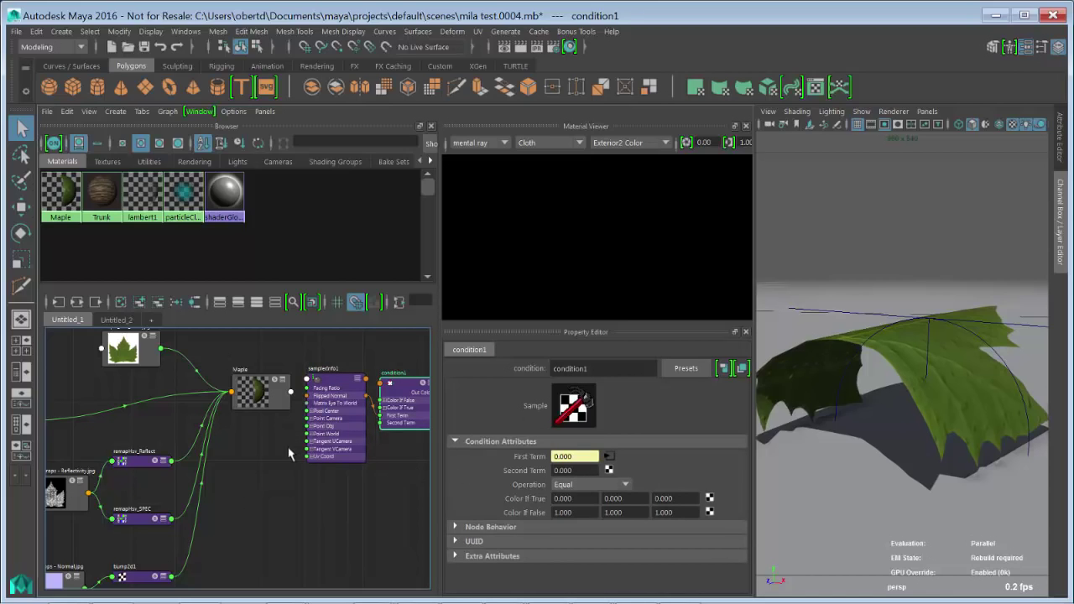
pyautogui.moveTo(264, 407); pyautogui.dragTo(520, 505, button='middle')
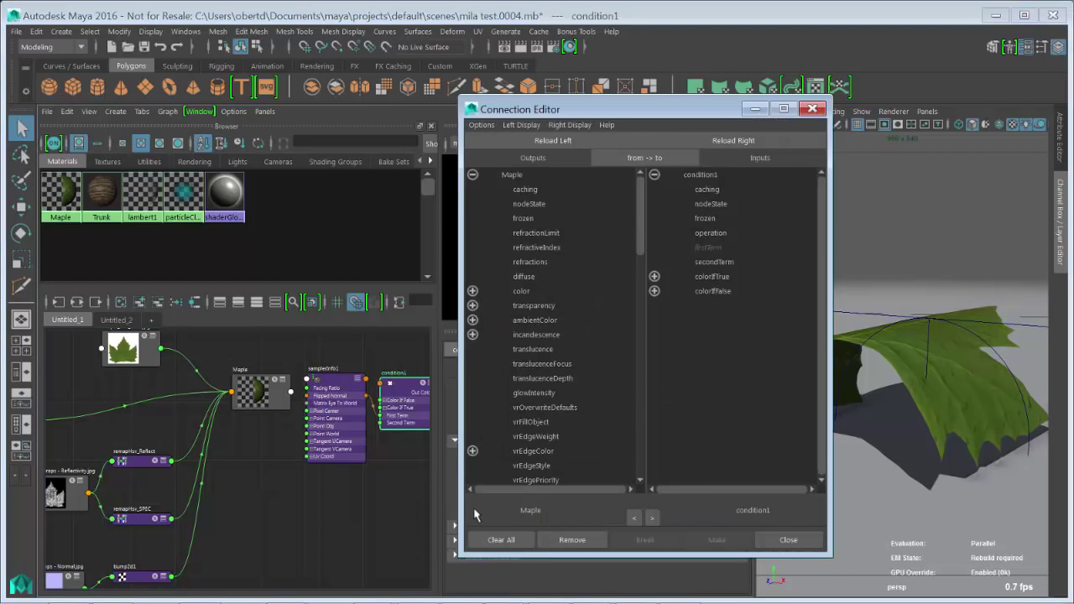
# Link Maple's outColor to condition1's colorIfTrue in the Connection Editor.
pyautogui.moveTo(640, 246); pyautogui.dragTo(635, 338)
pyautogui.click(526, 248)
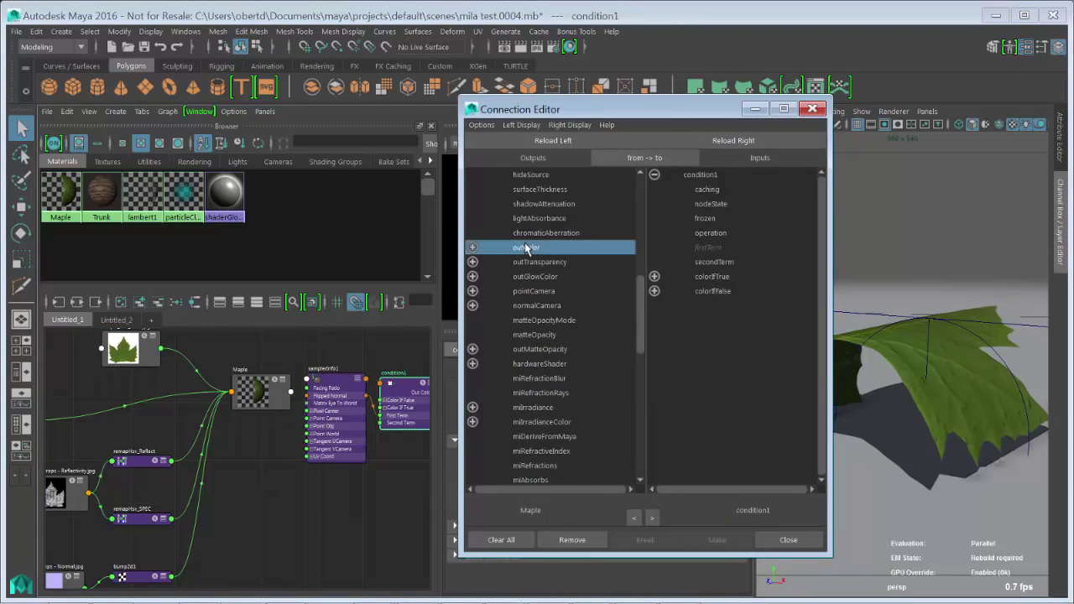
pyautogui.click(701, 277)
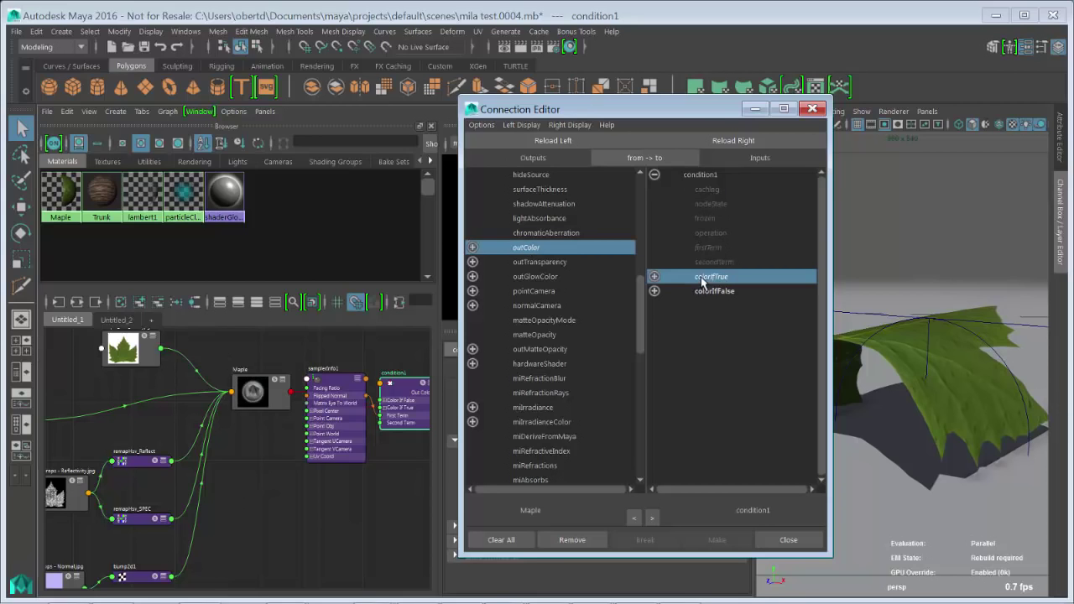
pyautogui.click(788, 540)
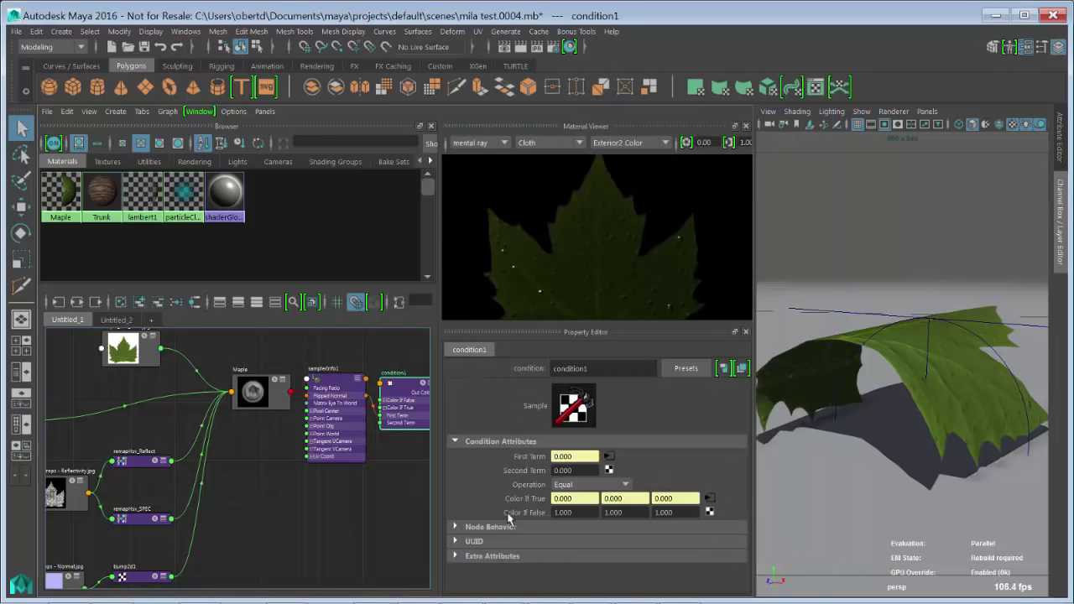
# Map a new Lambert, lambert2, coloured blue into condition1's Color If False and tidy the graph.
pyautogui.click(710, 513)
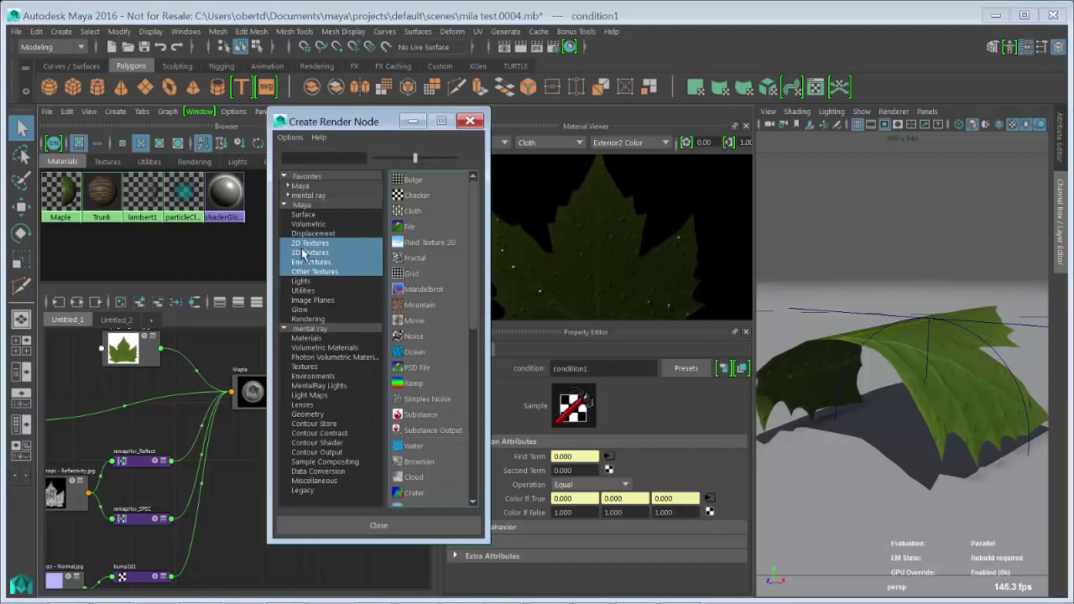
pyautogui.click(307, 215)
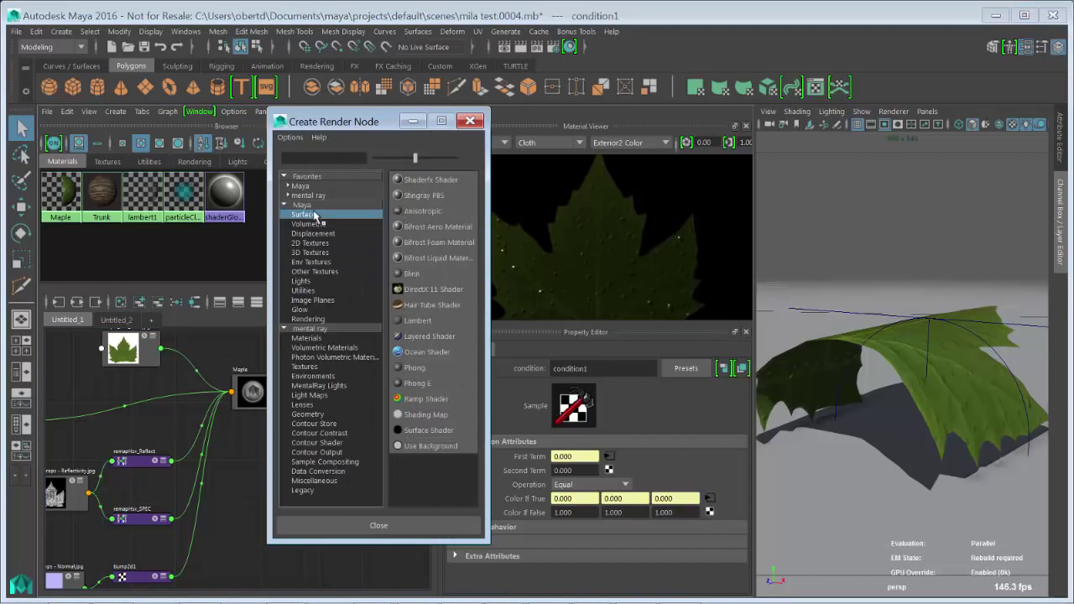
pyautogui.click(417, 321)
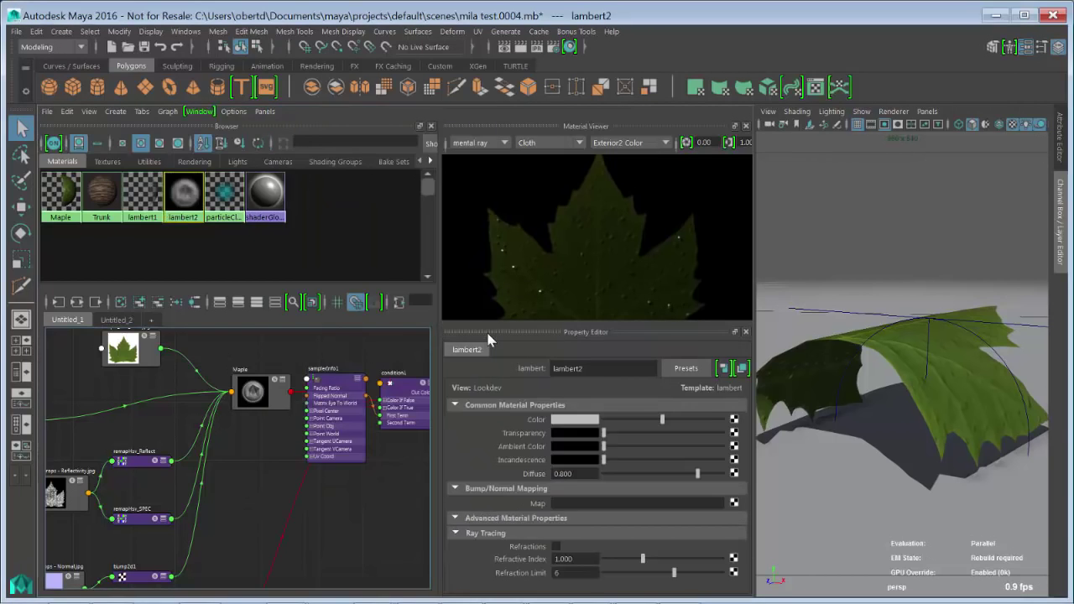
pyautogui.click(569, 419)
pyautogui.click(493, 414)
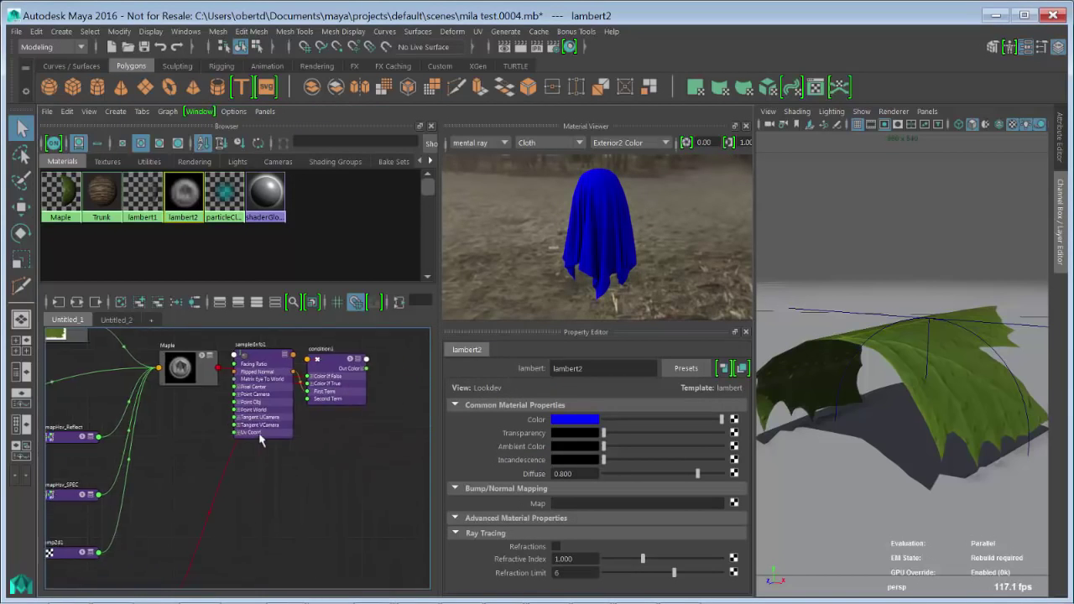
pyautogui.scroll(-2, 335, 464)
pyautogui.keyDown('alt'); pyautogui.moveTo(334, 464); pyautogui.dragTo(321, 397, button='middle'); pyautogui.keyUp('alt')
pyautogui.moveTo(321, 397); pyautogui.dragTo(358, 463)
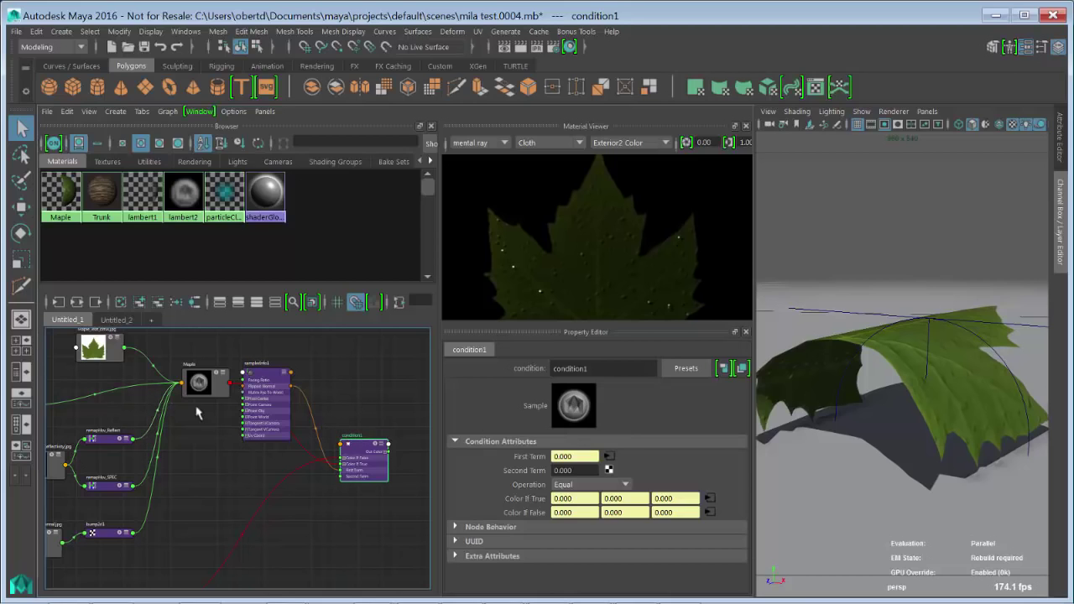
pyautogui.click(815, 358)
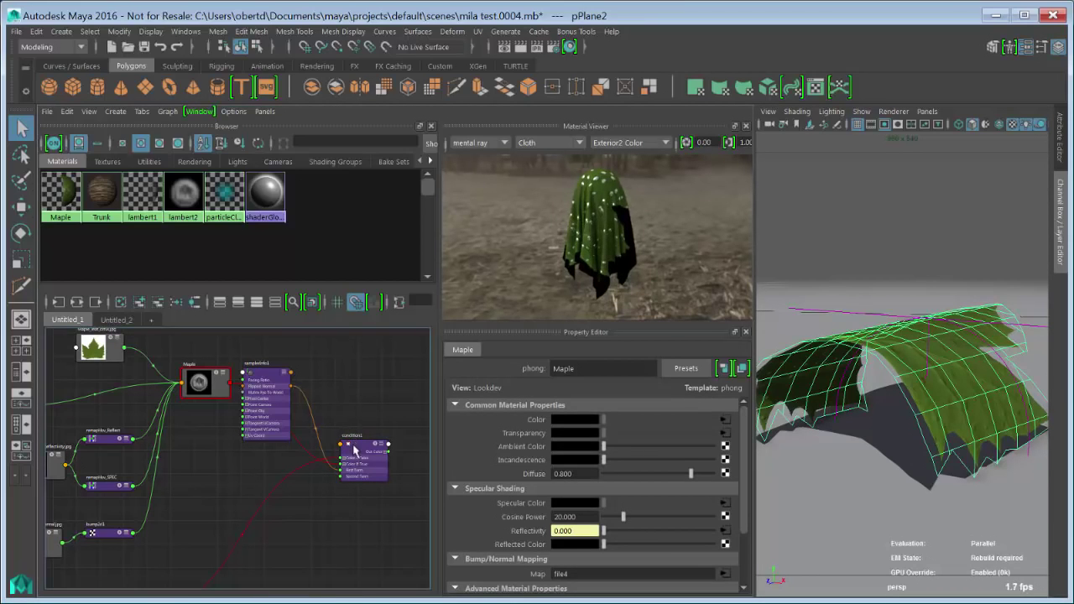
pyautogui.moveTo(358, 446); pyautogui.dragTo(351, 411)
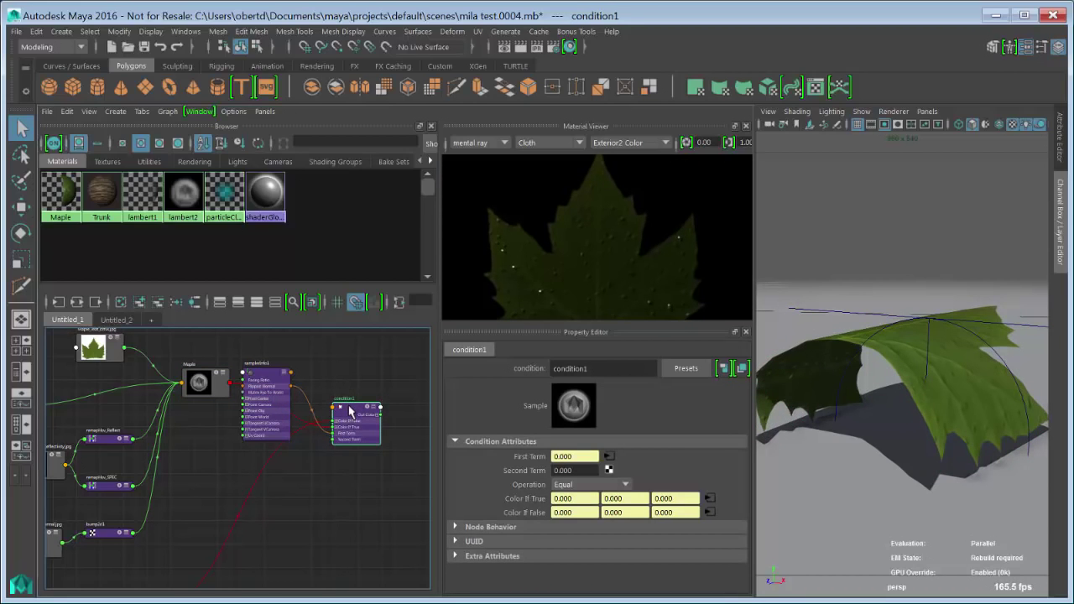
# Create a surfaceShader node by searching 'surfa' and place surfaceShader1 in the graph.
pyautogui.scroll(-2, 310, 445)
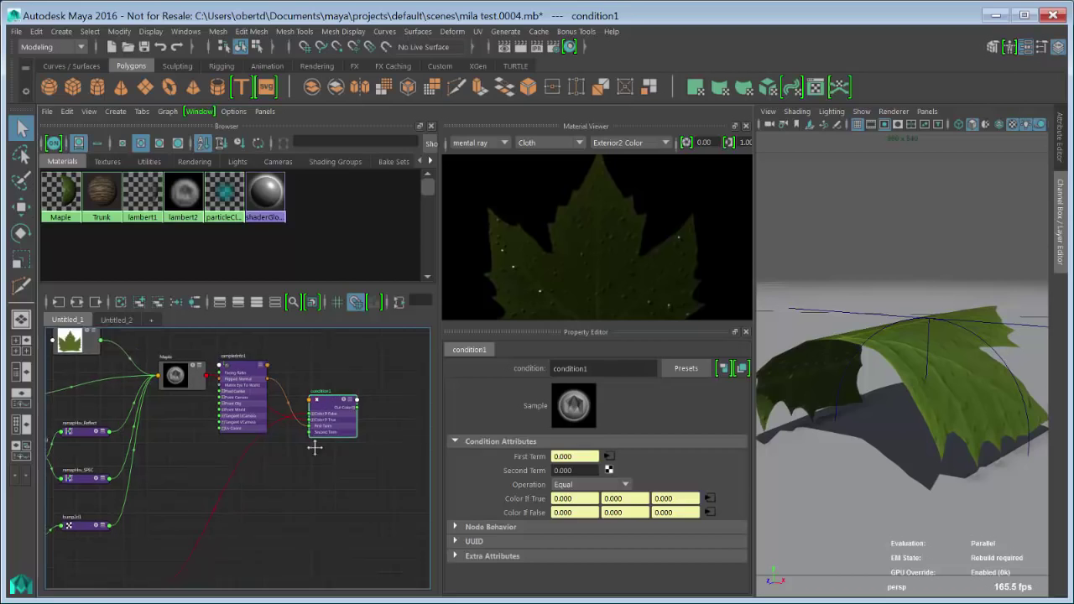
pyautogui.moveTo(285, 431); pyautogui.dragTo(301, 438)
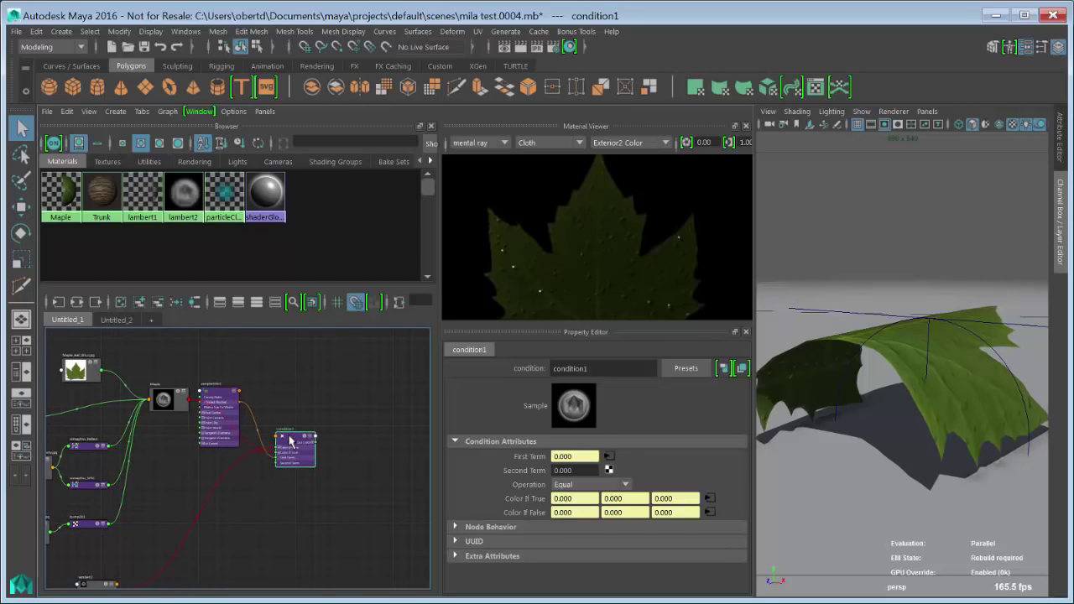
pyautogui.press('Tab')
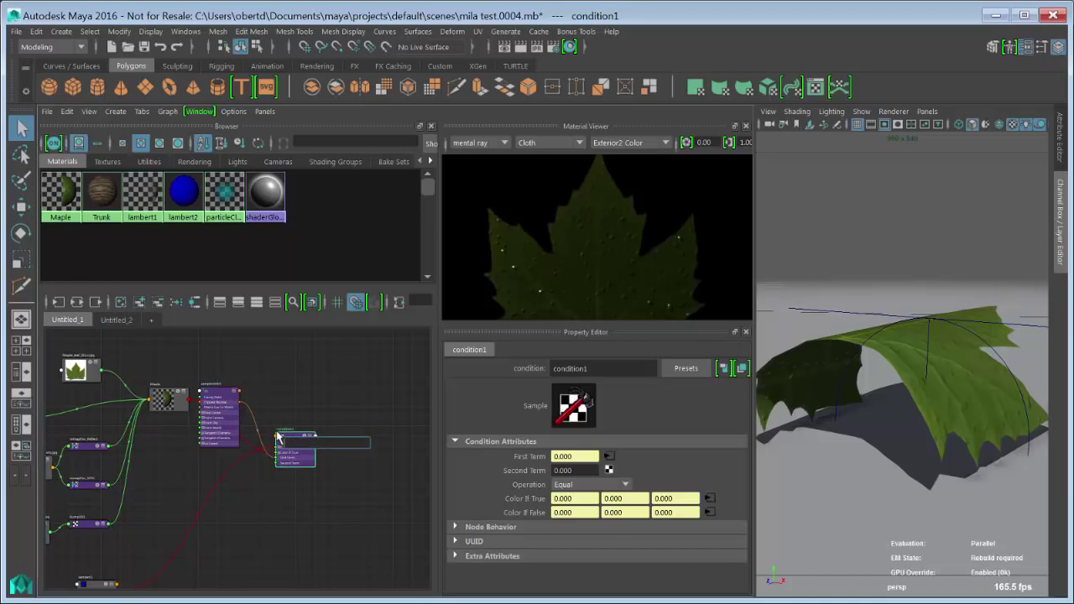
pyautogui.write('sur')
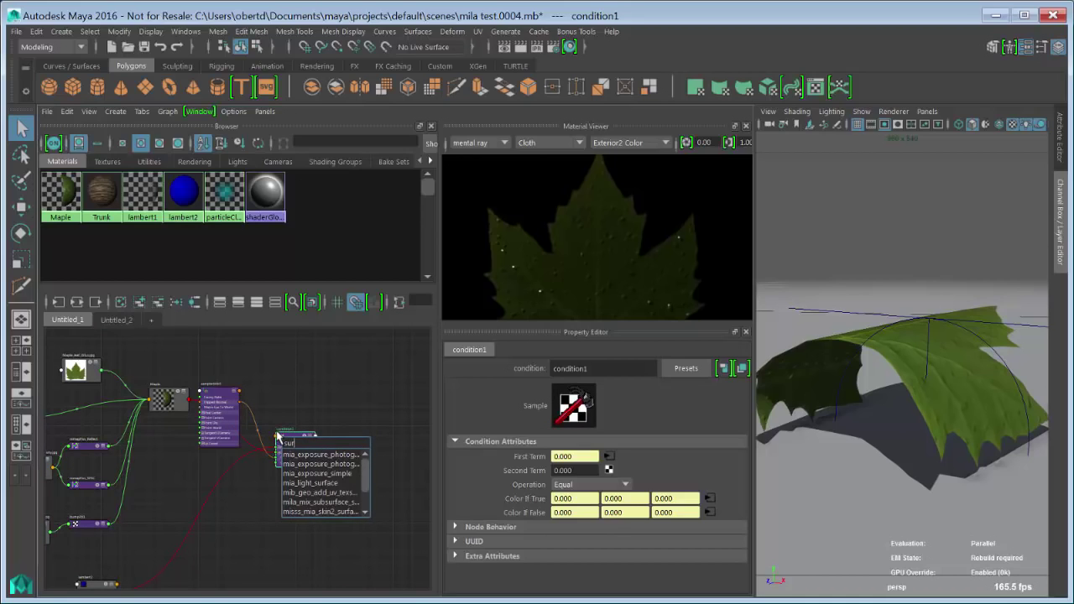
pyautogui.write('fa')
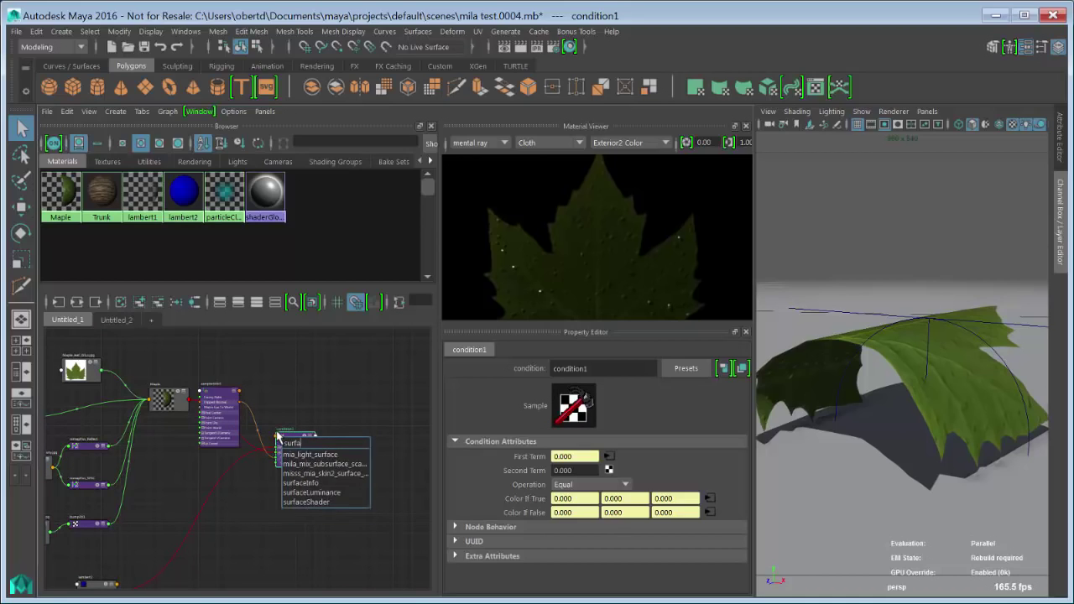
pyautogui.press('Down')
pyautogui.press('Down')
pyautogui.press('Down')
pyautogui.press('Down')
pyautogui.press('Down')
pyautogui.press('Down')
pyautogui.press('Return')
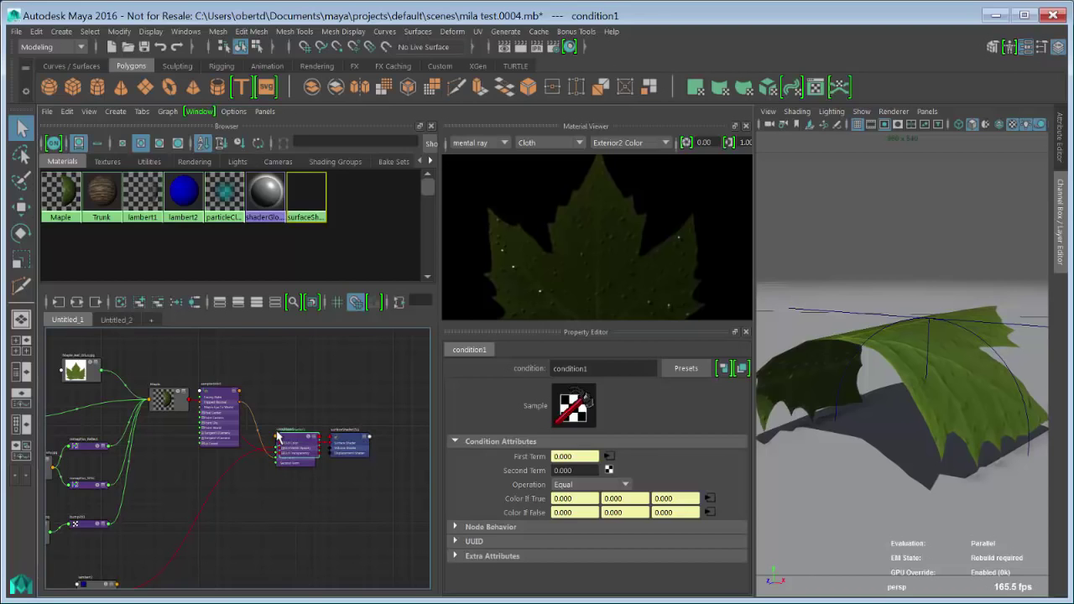
pyautogui.moveTo(301, 439); pyautogui.dragTo(370, 393)
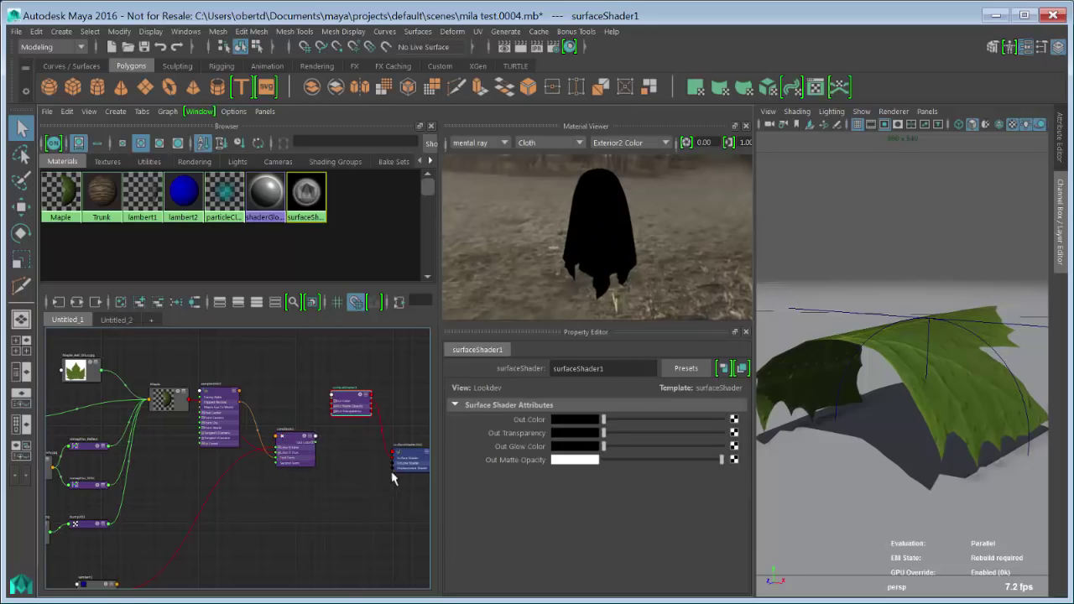
# Feed condition1's output into surfaceShader1's colour, then select the leaf plane.
pyautogui.doubleClick(291, 438)
pyautogui.click(375, 467)
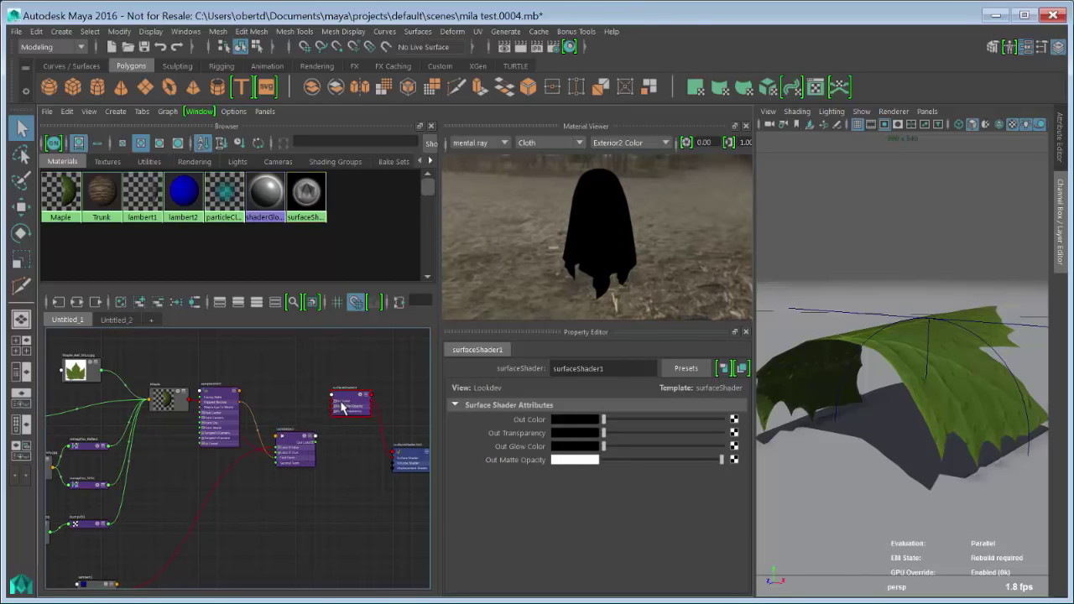
pyautogui.moveTo(282, 452); pyautogui.dragTo(503, 421, button='middle')
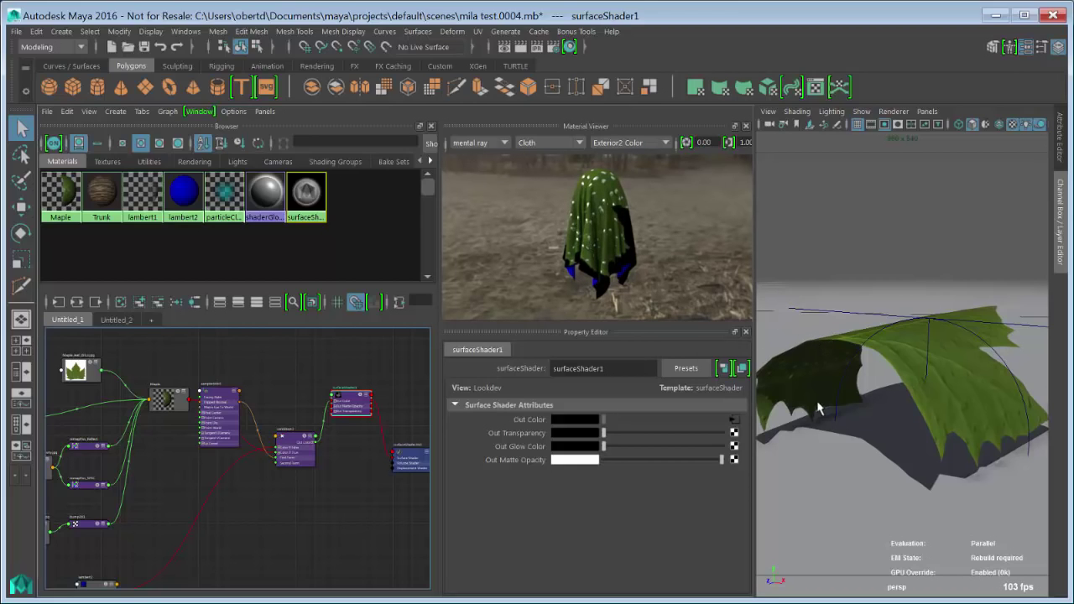
pyautogui.click(796, 373)
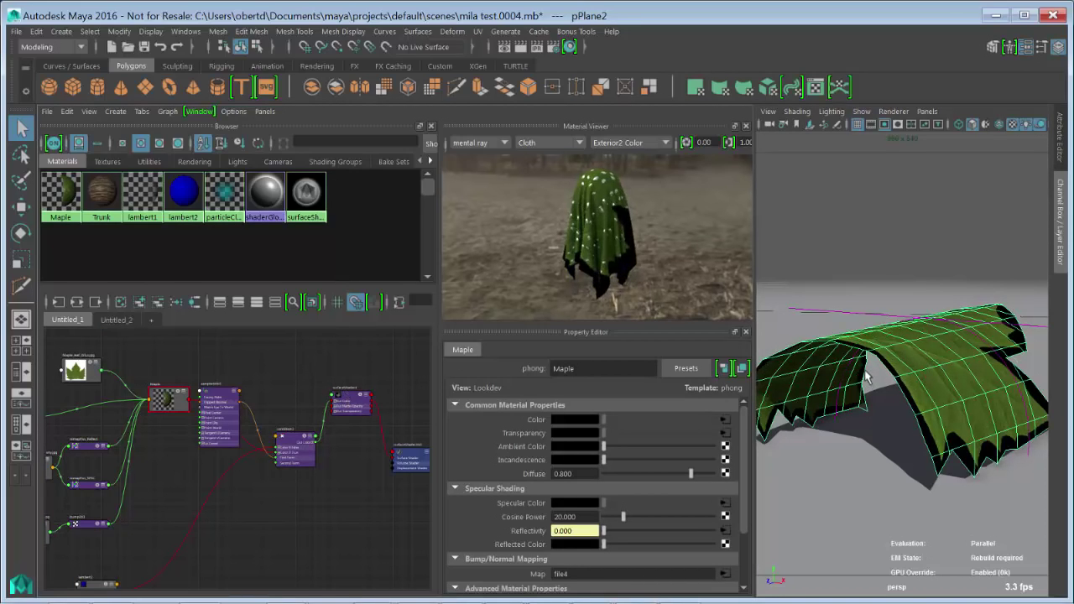
# Connect the leaf's alpha to surfaceShader1's Out Transparency so the maple outline is cut out.
pyautogui.click(339, 359)
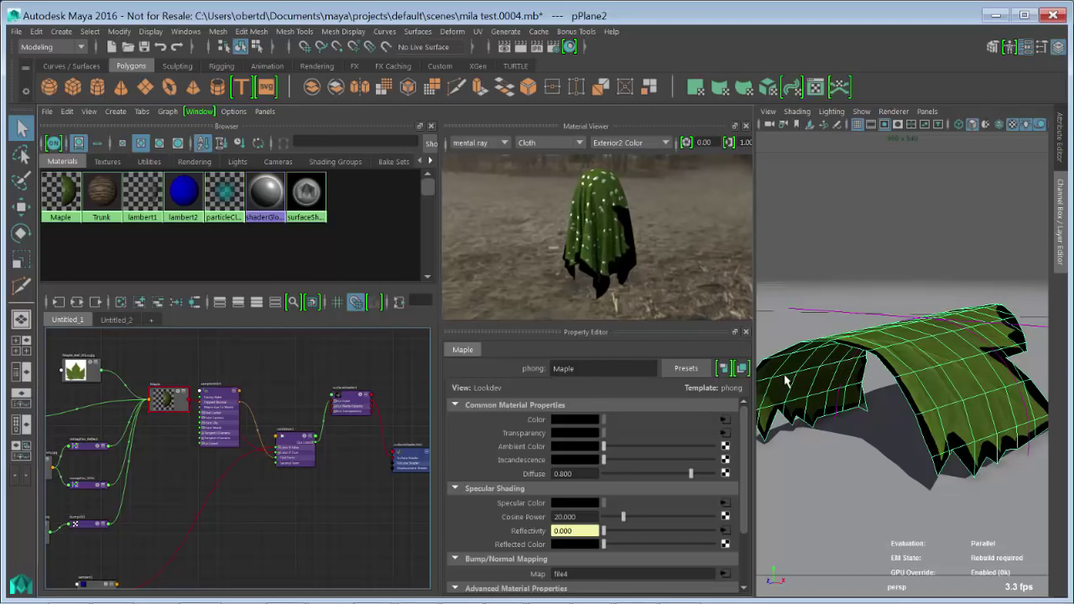
pyautogui.press('3')
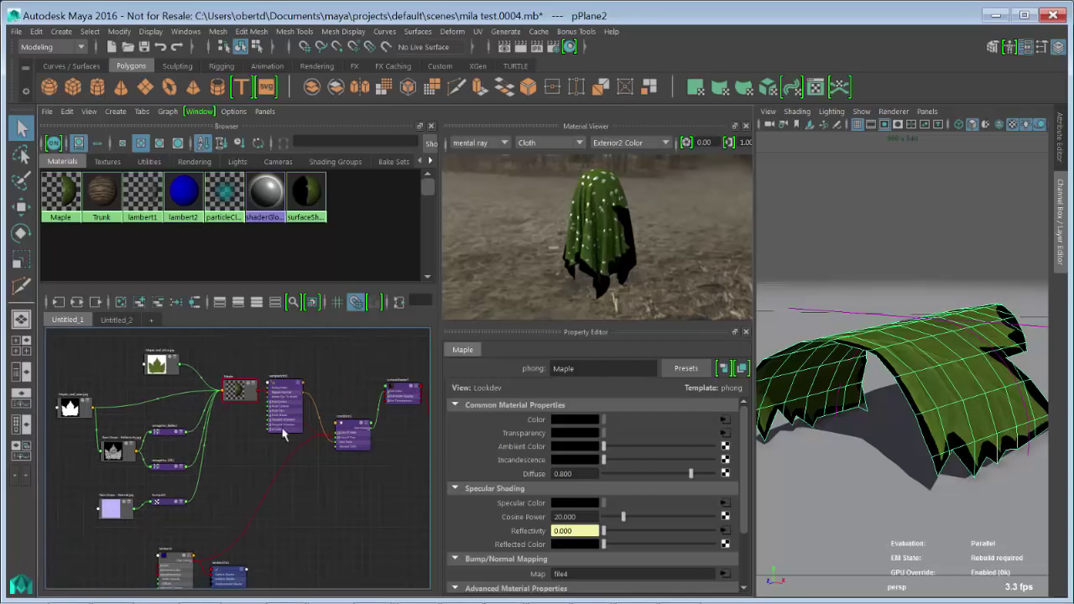
pyautogui.click(166, 554)
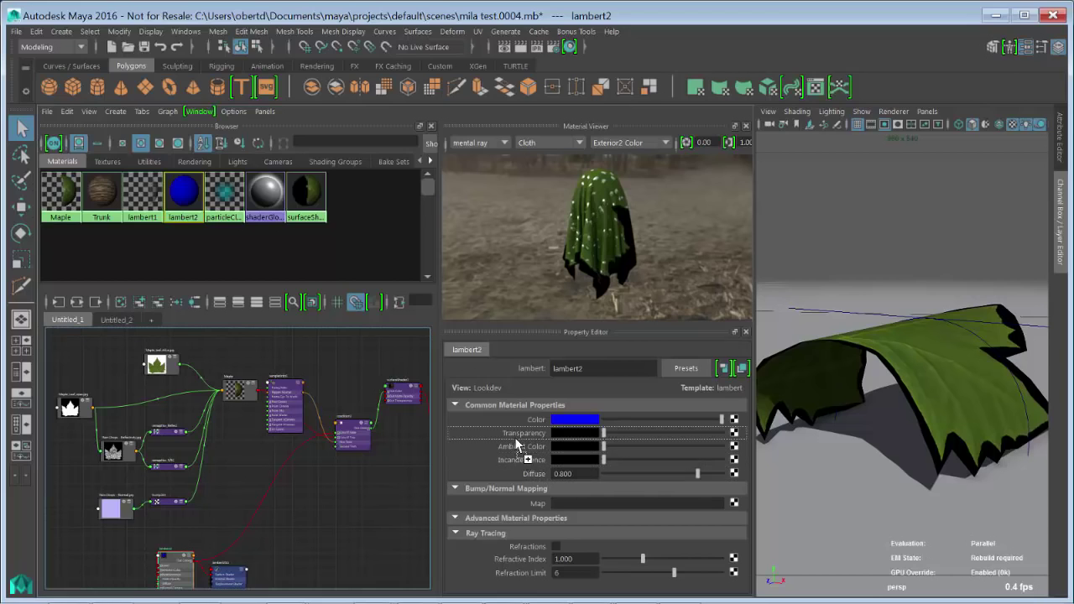
pyautogui.click(401, 394)
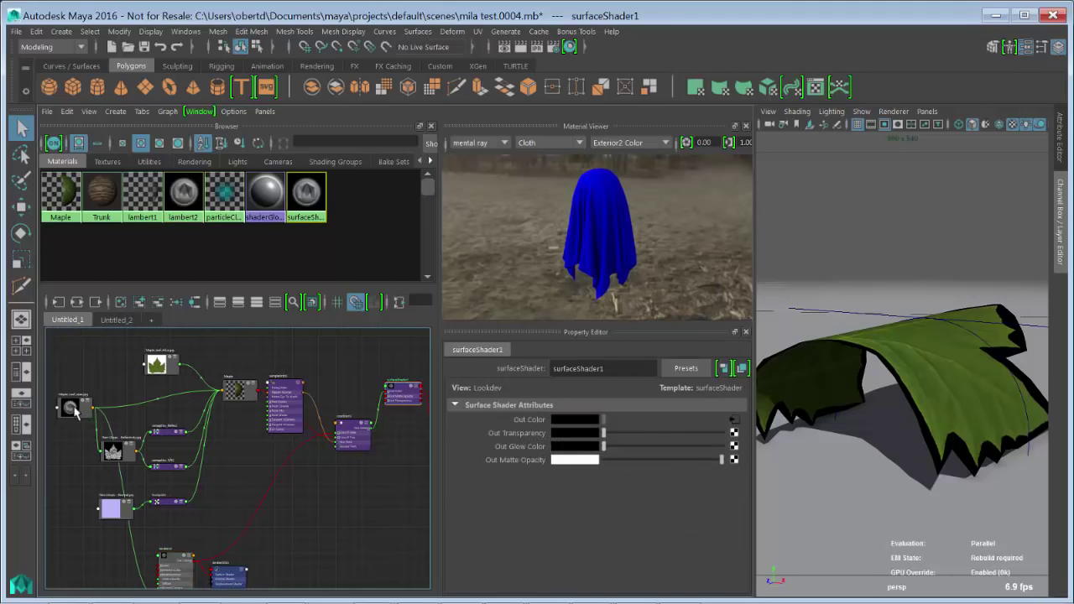
pyautogui.moveTo(436, 447); pyautogui.dragTo(511, 433, button='middle')
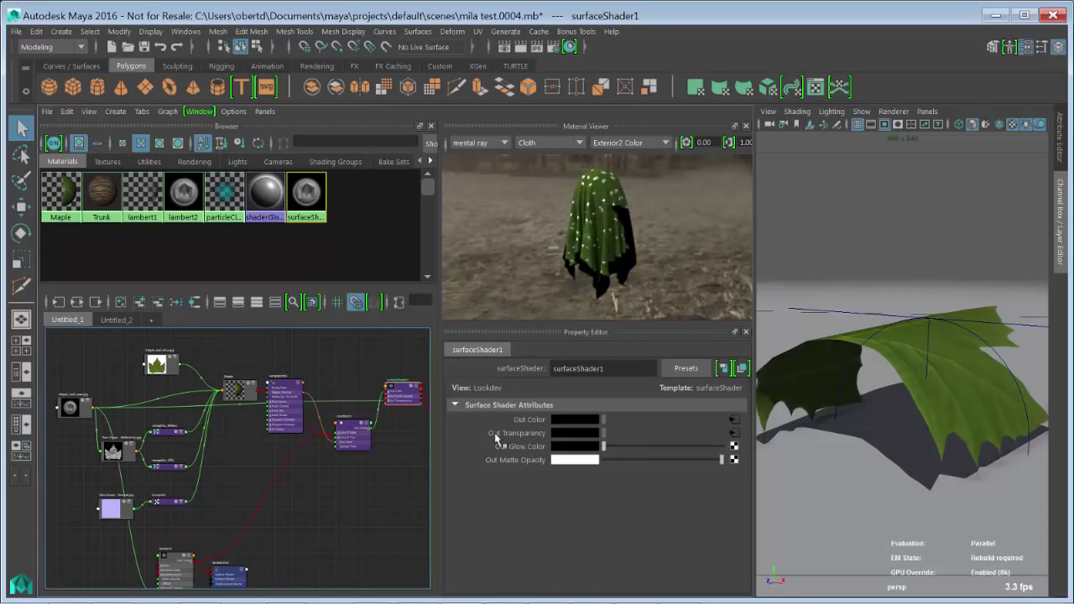
pyautogui.keyDown('alt'); pyautogui.moveTo(359, 480); pyautogui.dragTo(268, 492, button='middle'); pyautogui.keyUp('alt')
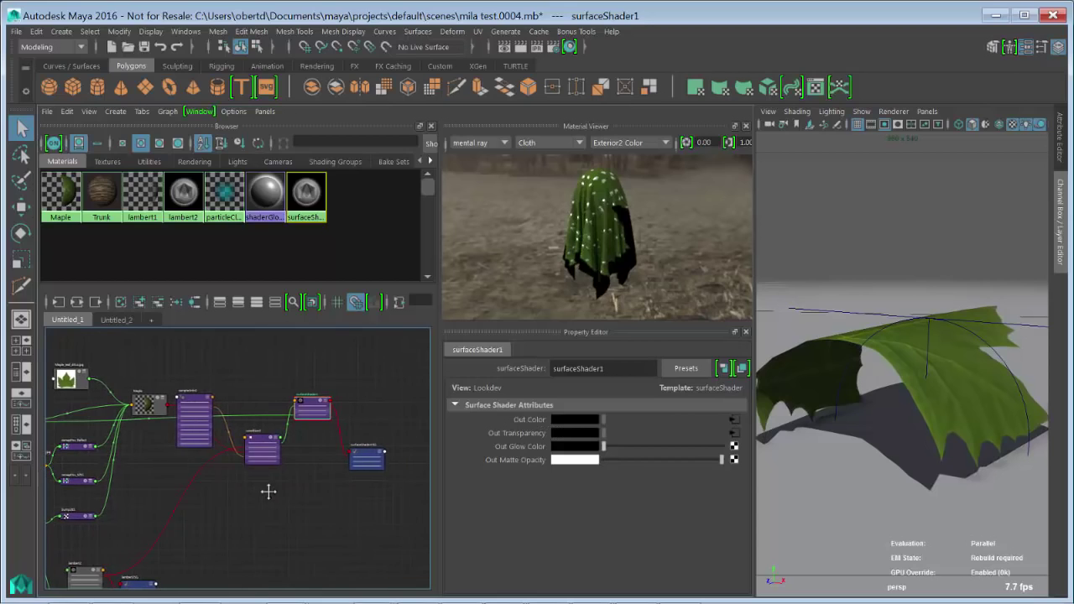
pyautogui.click(872, 284)
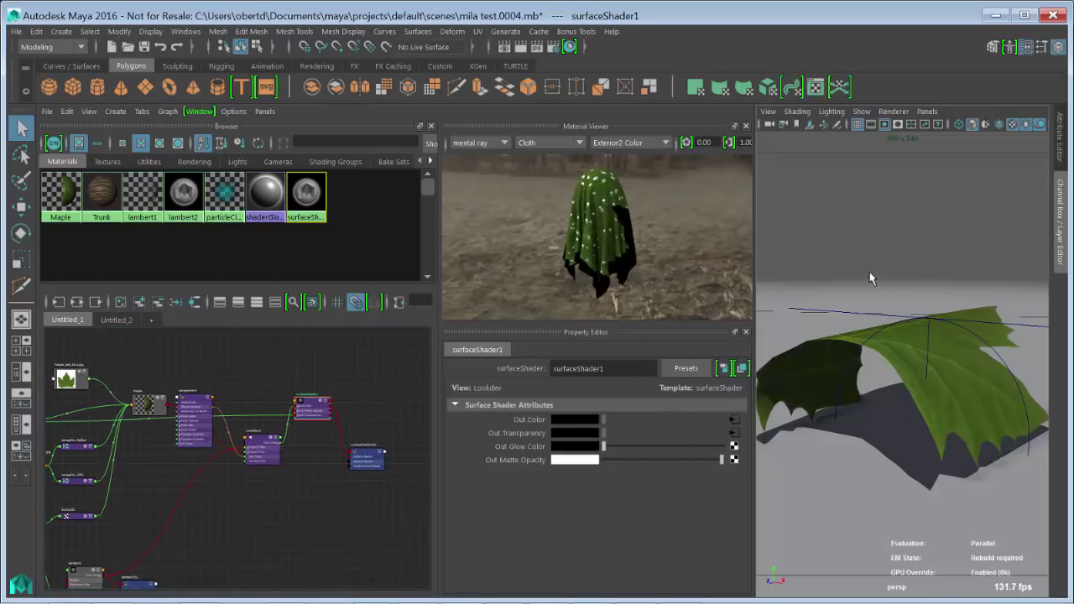
pyautogui.click(787, 173)
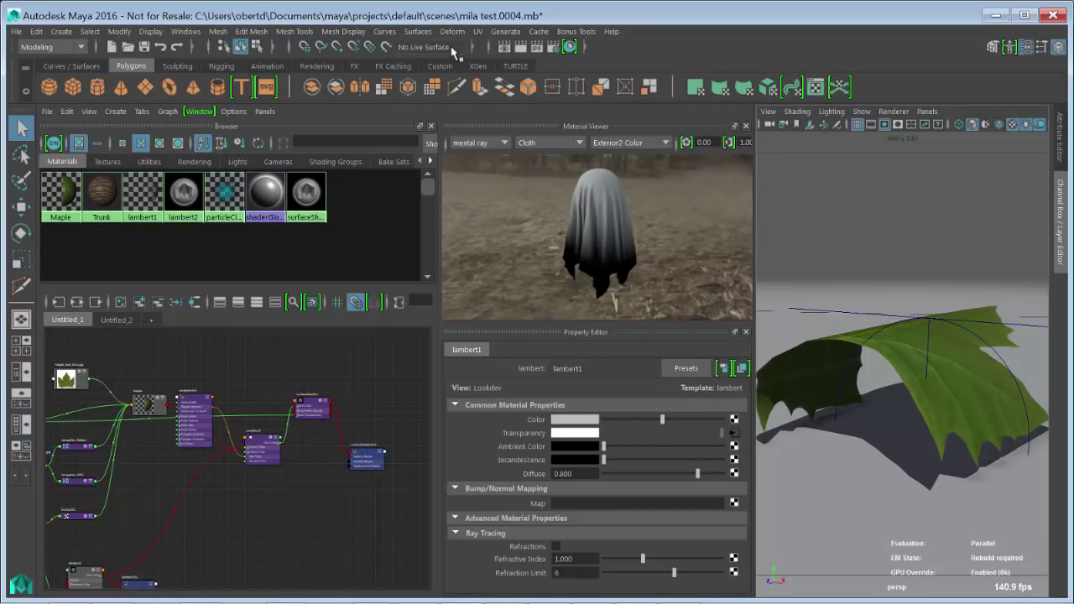
pyautogui.click(519, 47)
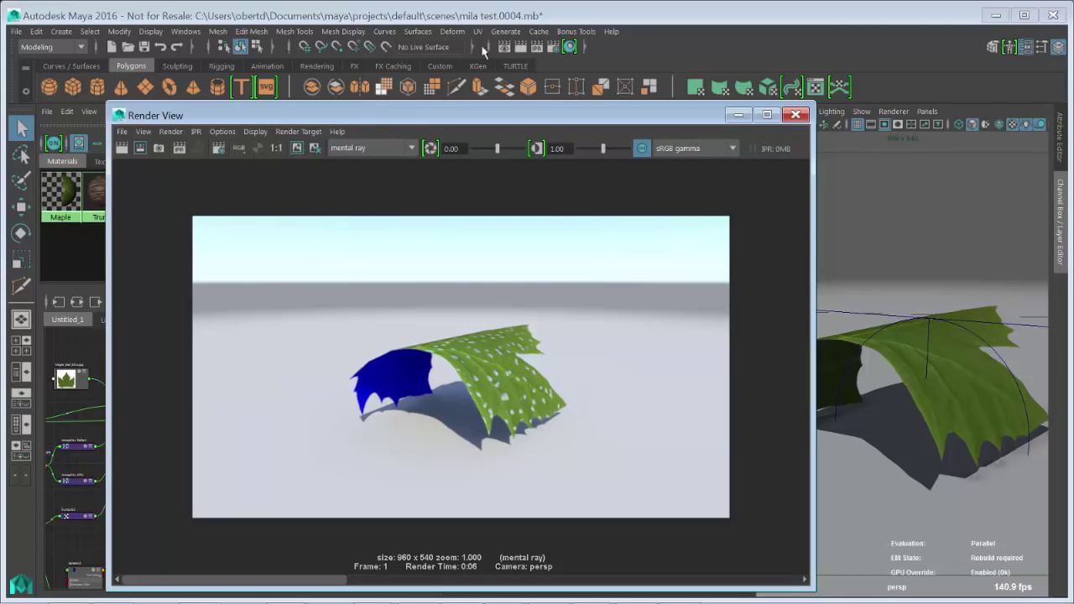
pyautogui.click(796, 115)
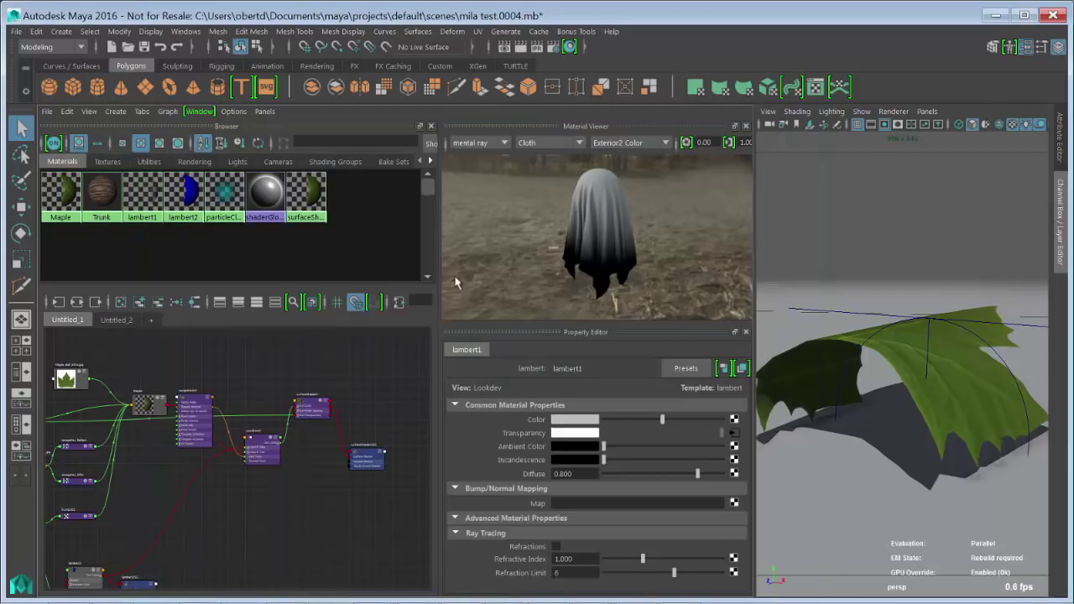
# In the Layer Editor, make the tree layer visible and hide the leaf layer.
pyautogui.click(1060, 220)
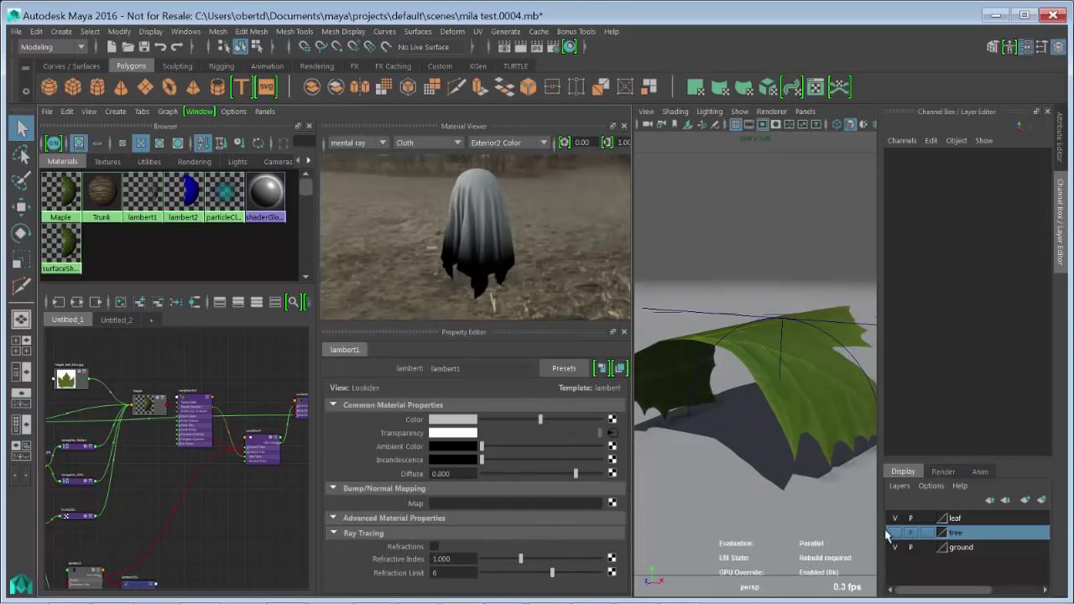
pyautogui.click(896, 532)
pyautogui.click(895, 518)
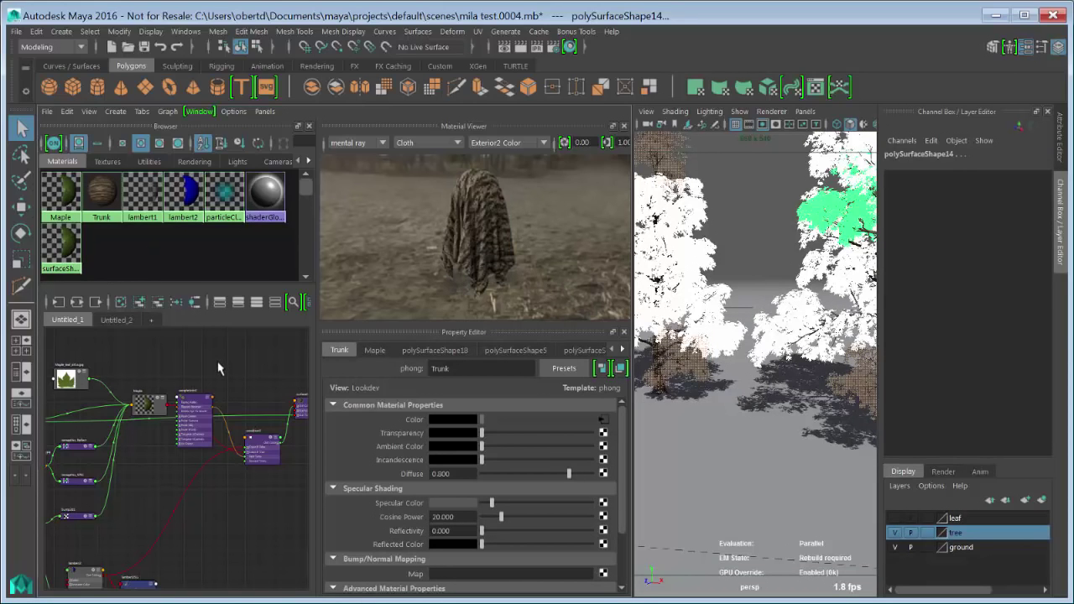
# Deselect the trees and frame all three in a single full-size perspective view.
pyautogui.click(749, 209)
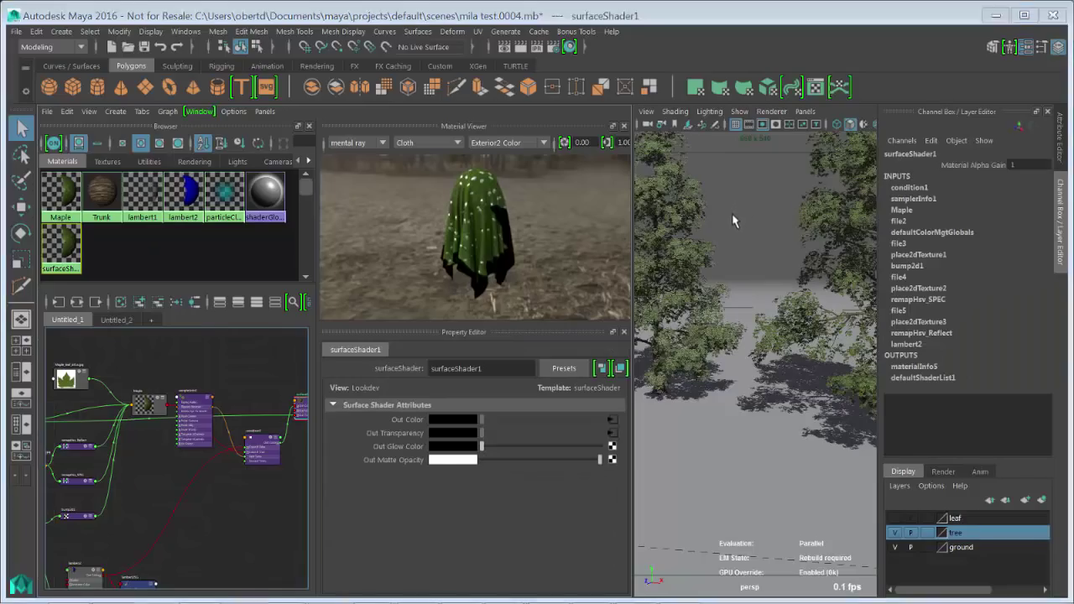
pyautogui.press('space')
pyautogui.keyDown('alt'); pyautogui.moveTo(513, 257); pyautogui.dragTo(530, 344, button='middle'); pyautogui.keyUp('alt')
pyautogui.keyDown('alt'); pyautogui.moveTo(530, 344); pyautogui.dragTo(518, 306); pyautogui.keyUp('alt')
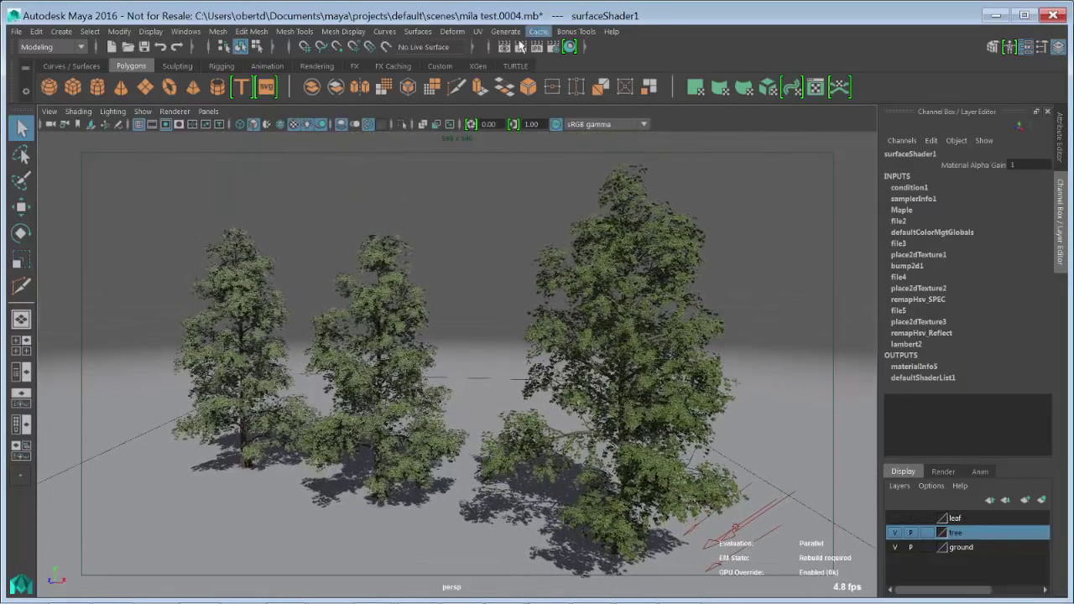
# Mental ray render the three trees, keep the image, then minimize Render View and collapse the Channel Box.
pyautogui.click(520, 48)
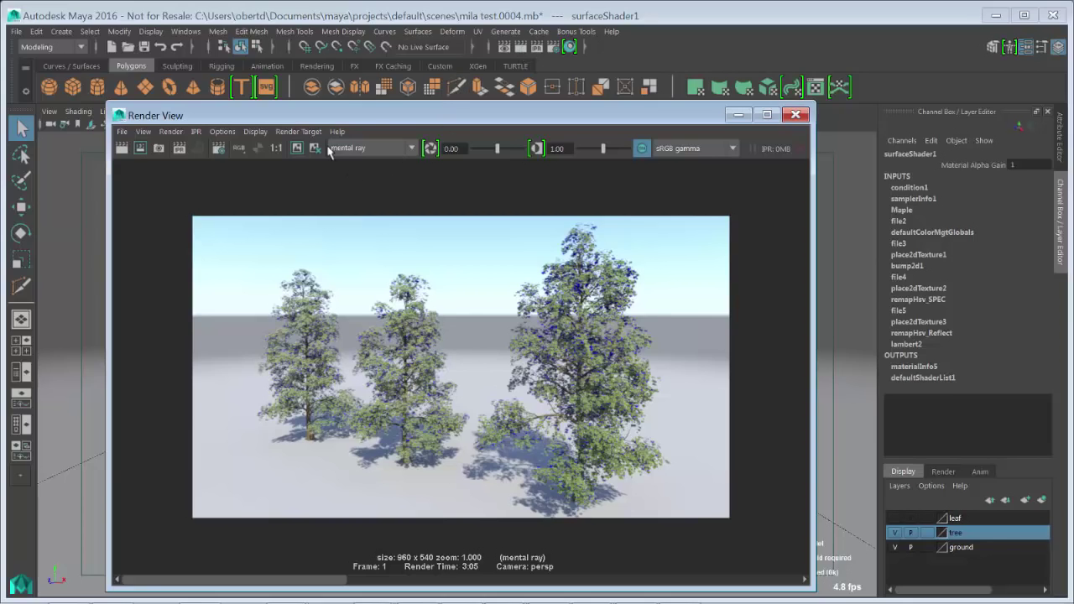
pyautogui.click(297, 148)
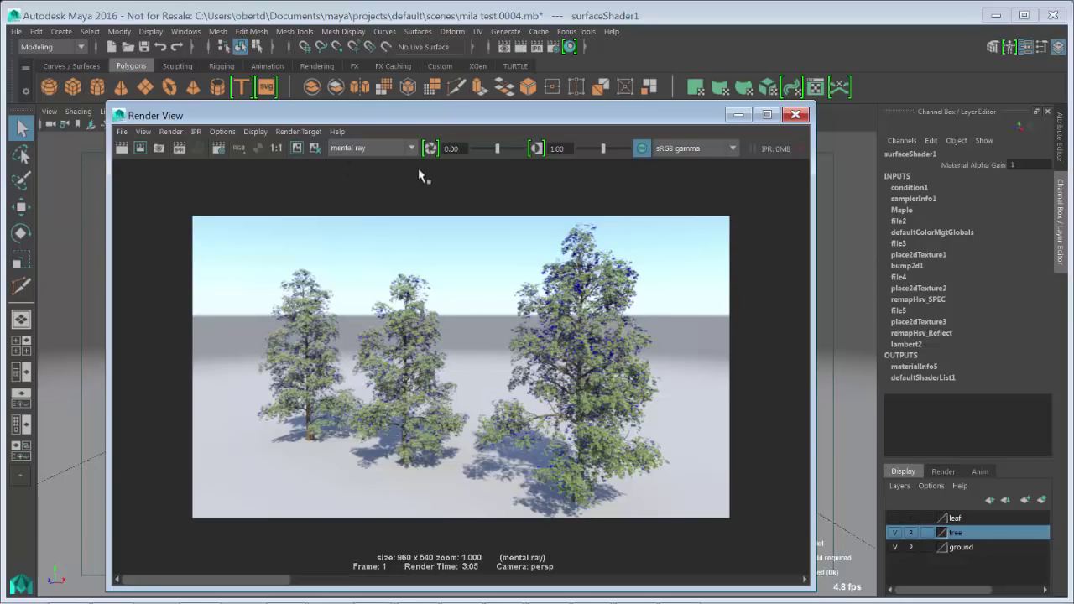
pyautogui.click(738, 114)
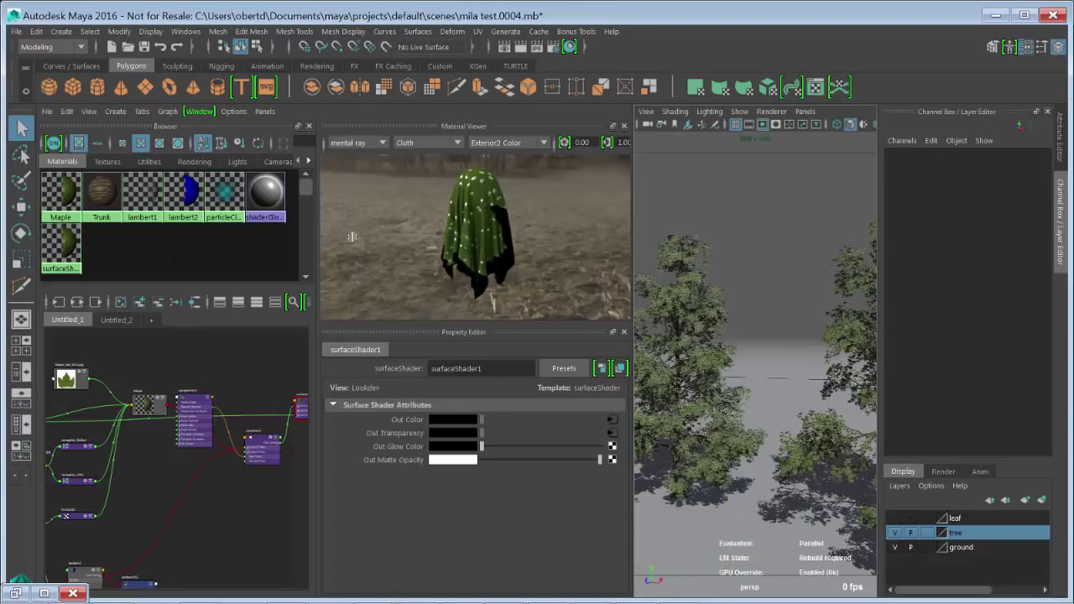
pyautogui.click(1058, 225)
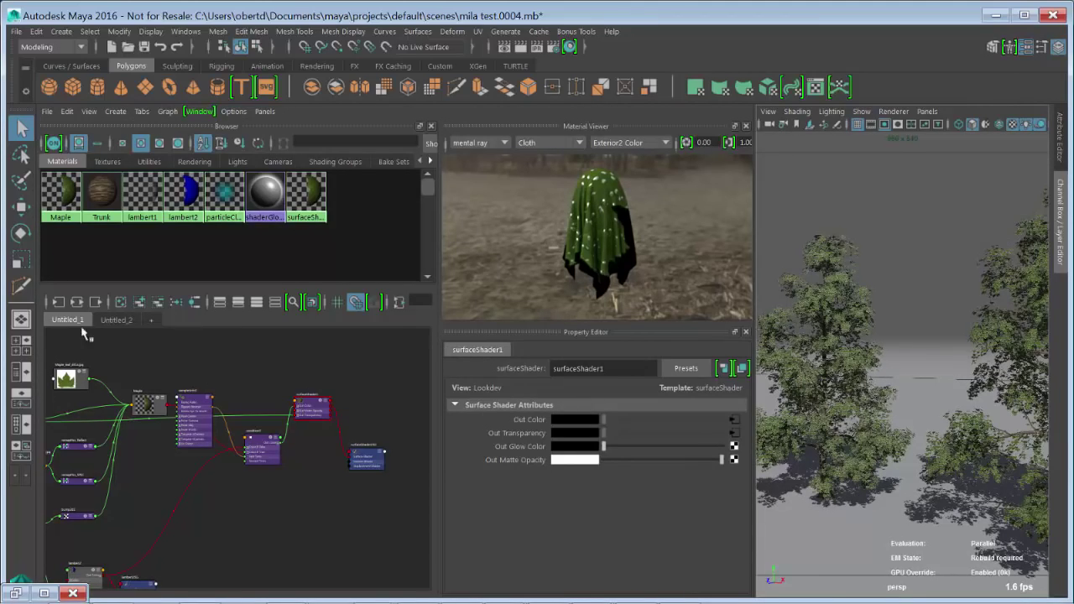
# In the empty Untitled_2 graph, close Render View and create a mental ray Mila_material.
pyautogui.click(117, 322)
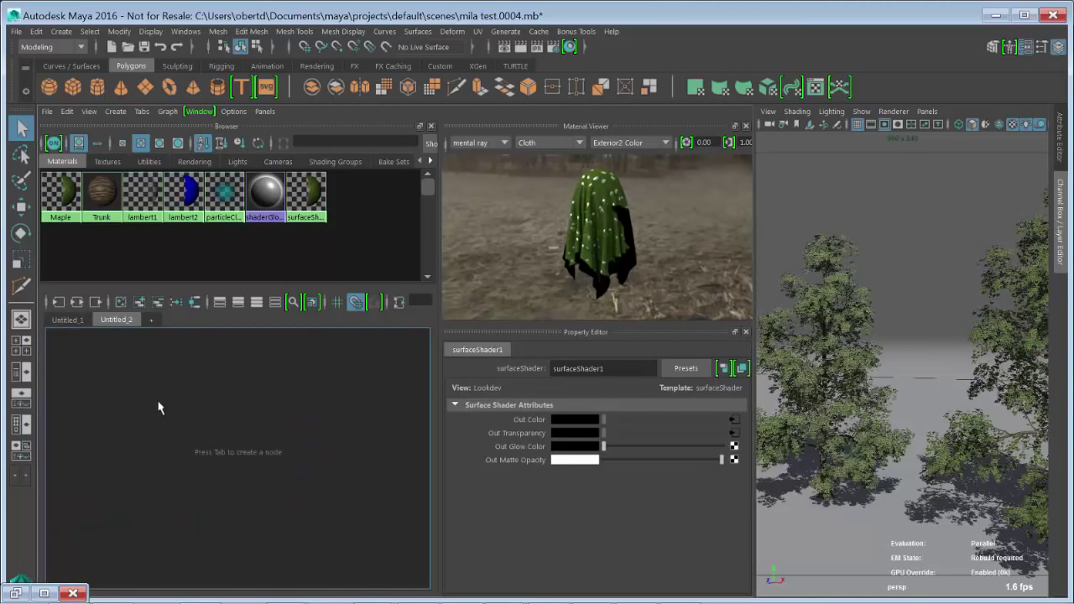
pyautogui.click(74, 596)
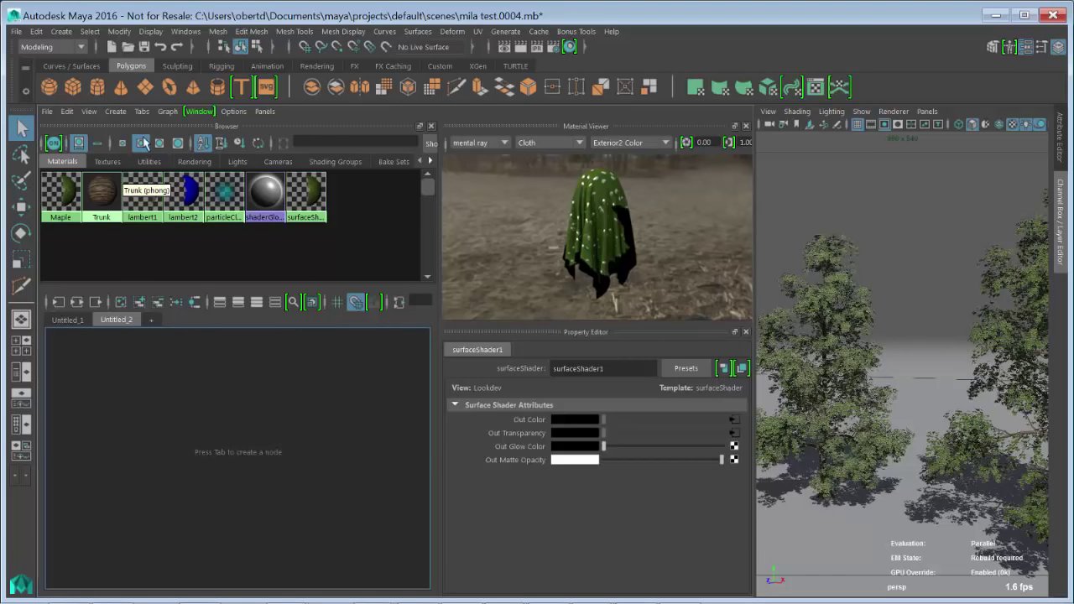
pyautogui.click(116, 111)
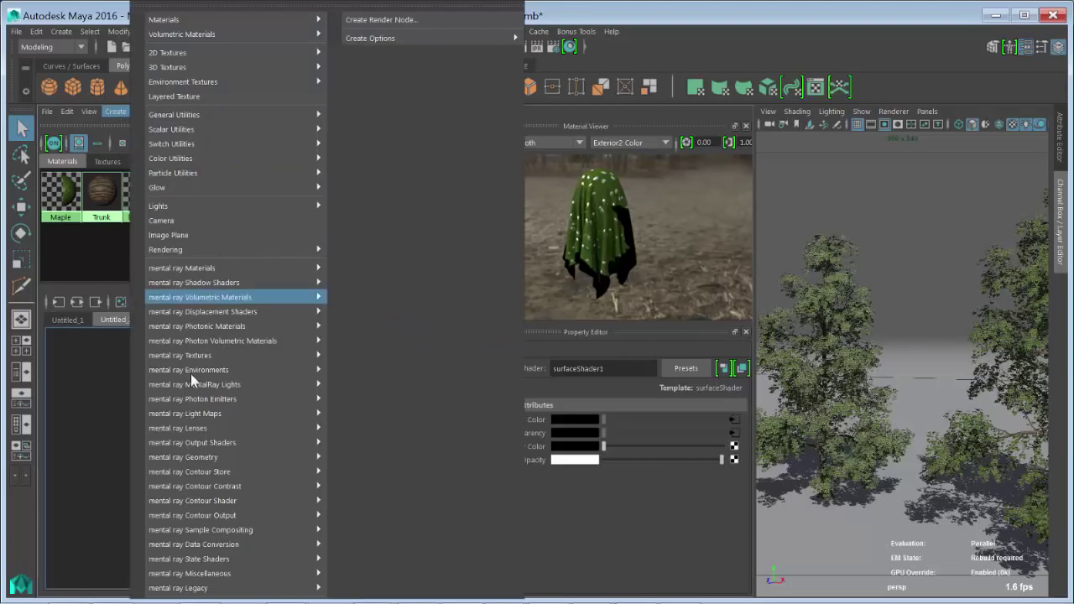
pyautogui.moveTo(200, 269)
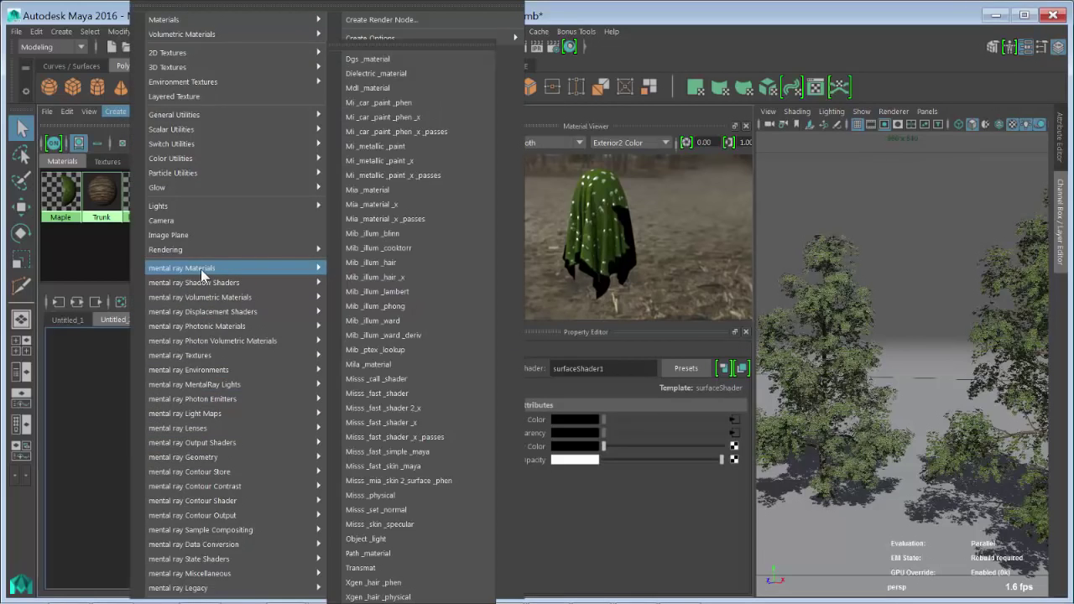
pyautogui.click(384, 365)
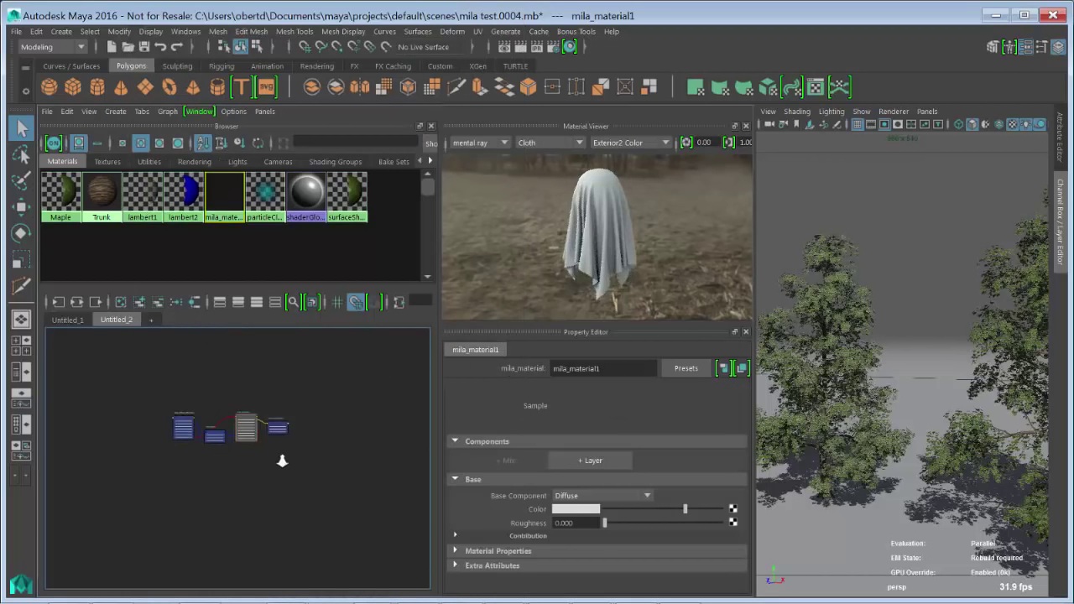
# Connect the Maple_leaf_diffus.jpg texture to mila_material1's Color and expand its Material Properties.
pyautogui.scroll(-1, 349, 481)
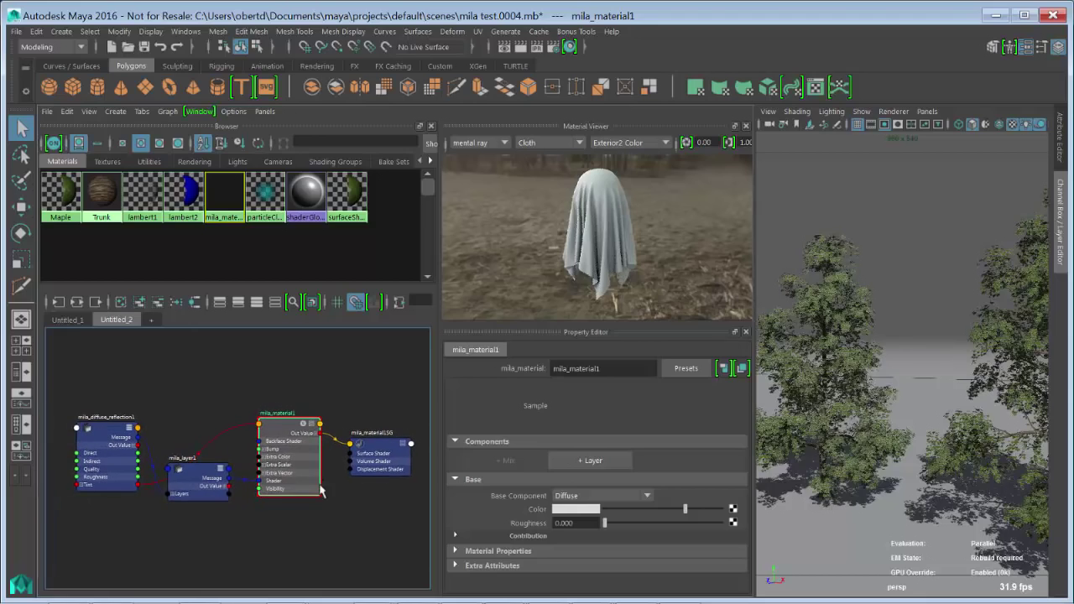
pyautogui.click(107, 161)
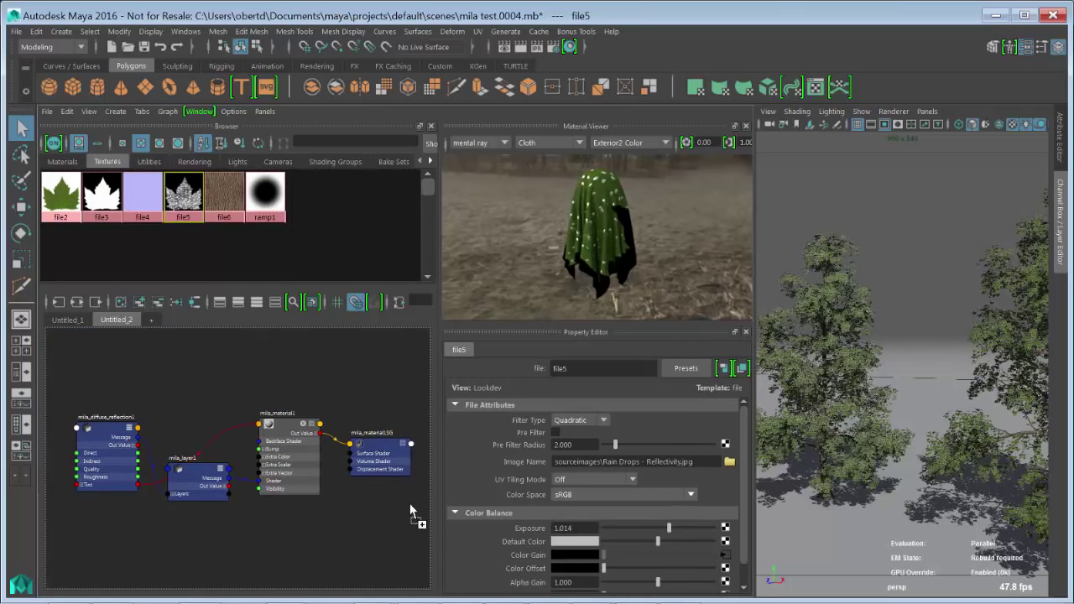
pyautogui.moveTo(487, 544); pyautogui.dragTo(520, 505, button='middle')
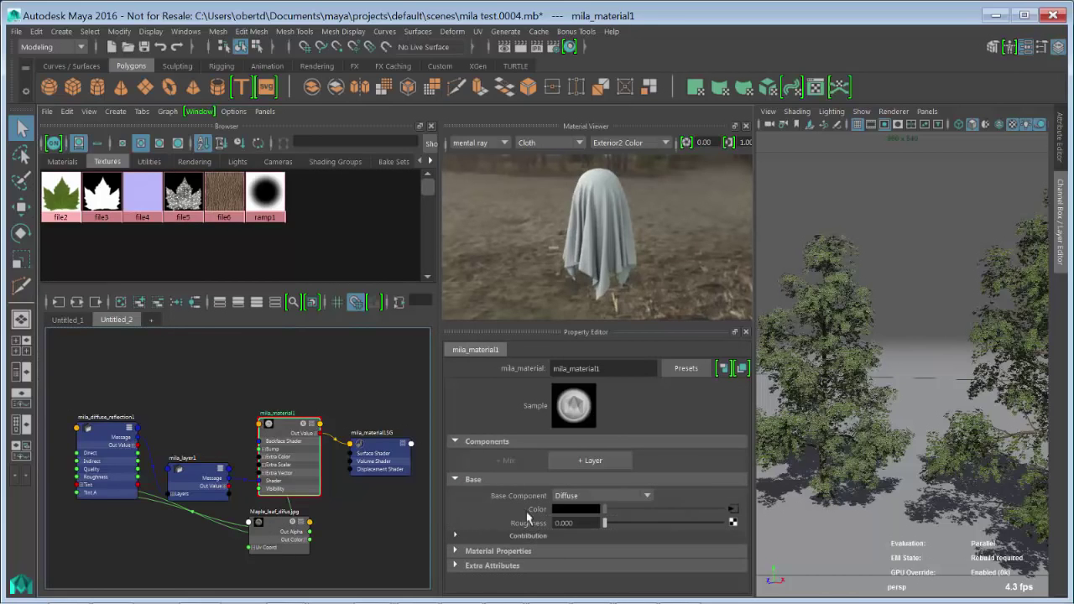
pyautogui.moveTo(284, 541); pyautogui.dragTo(174, 564)
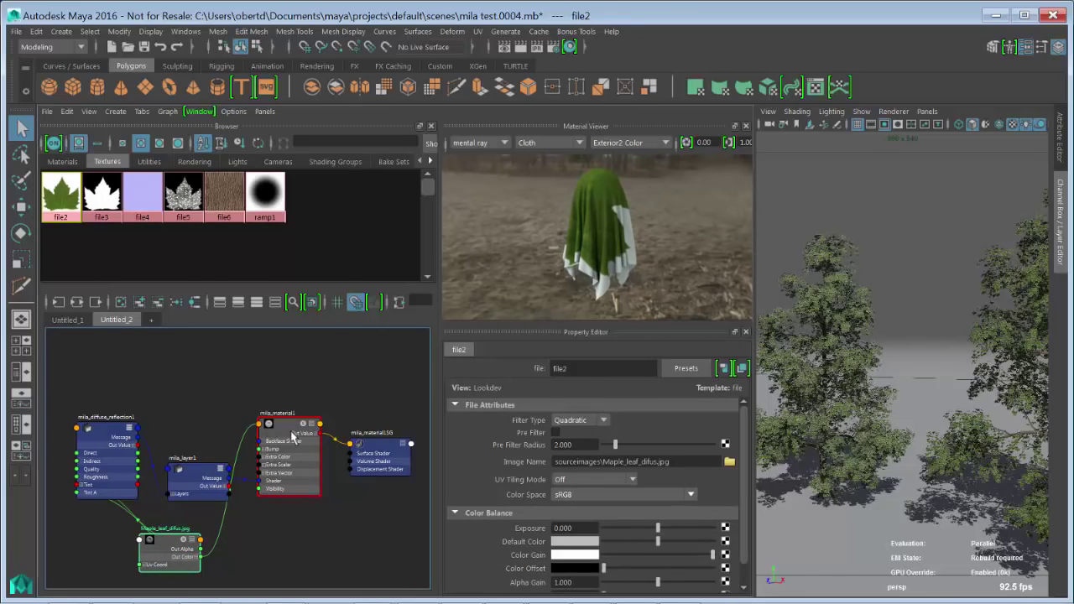
pyautogui.moveTo(292, 433); pyautogui.dragTo(278, 429)
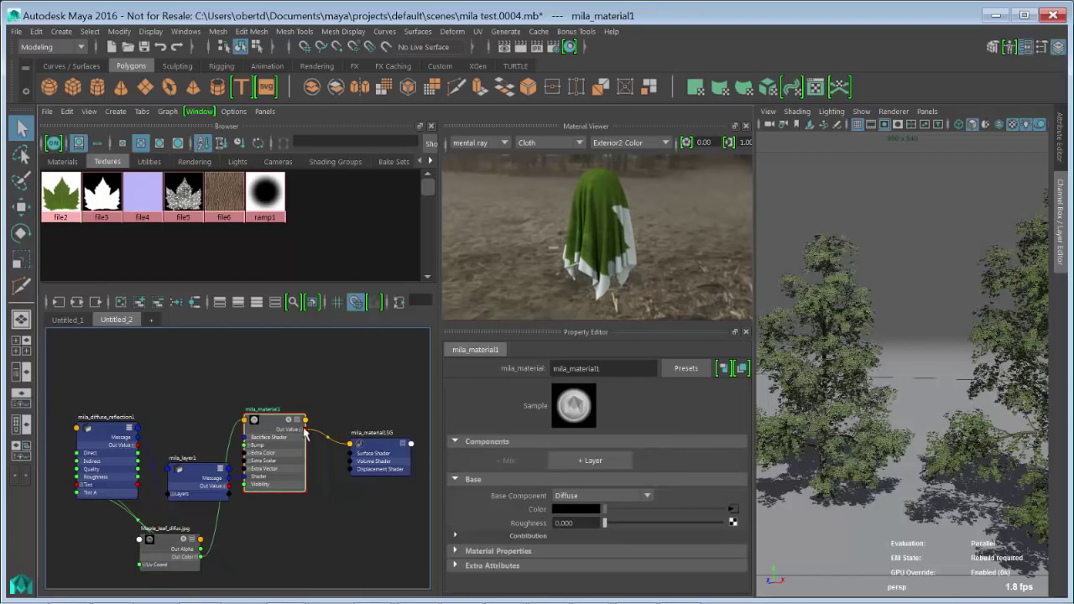
pyautogui.click(473, 553)
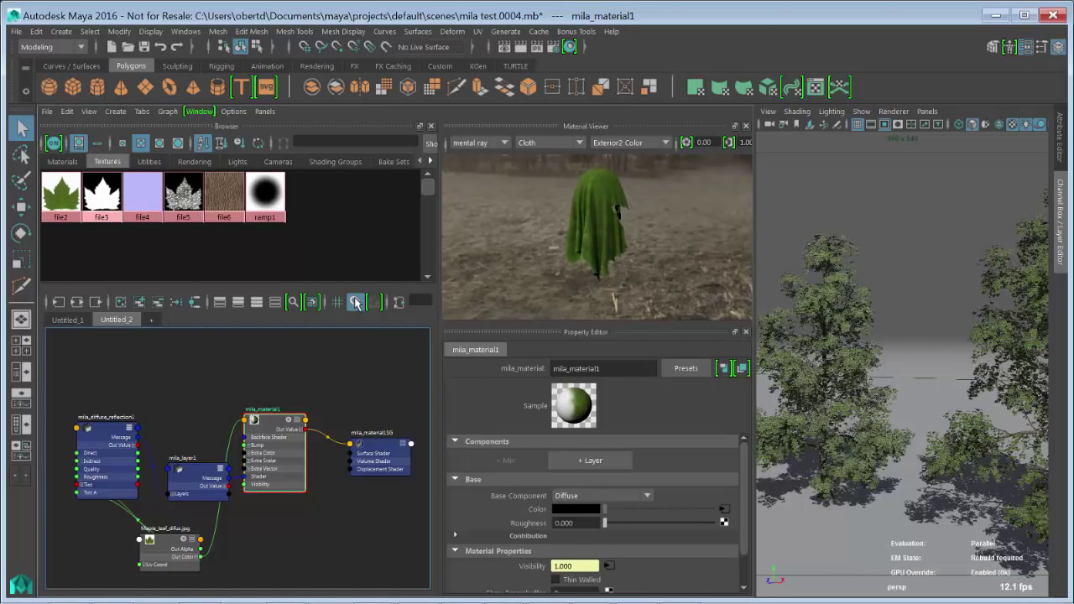
# Set the Material Viewer to Hardware, place mila_layer beside mila_material1, and add a layer.
pyautogui.click(475, 144)
pyautogui.click(480, 158)
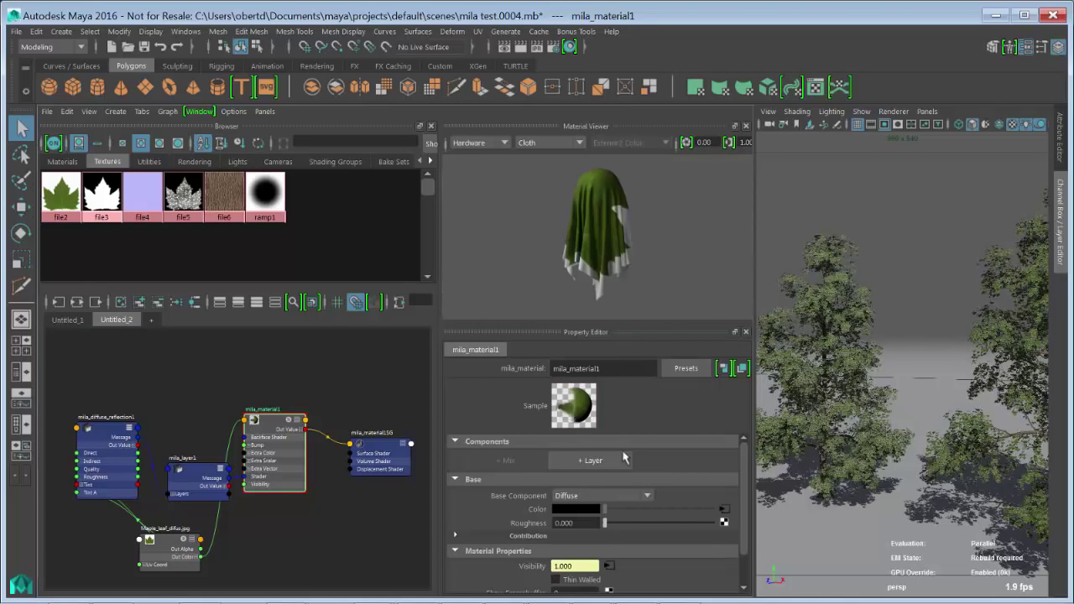
pyautogui.moveTo(193, 454); pyautogui.dragTo(195, 420)
pyautogui.click(267, 442)
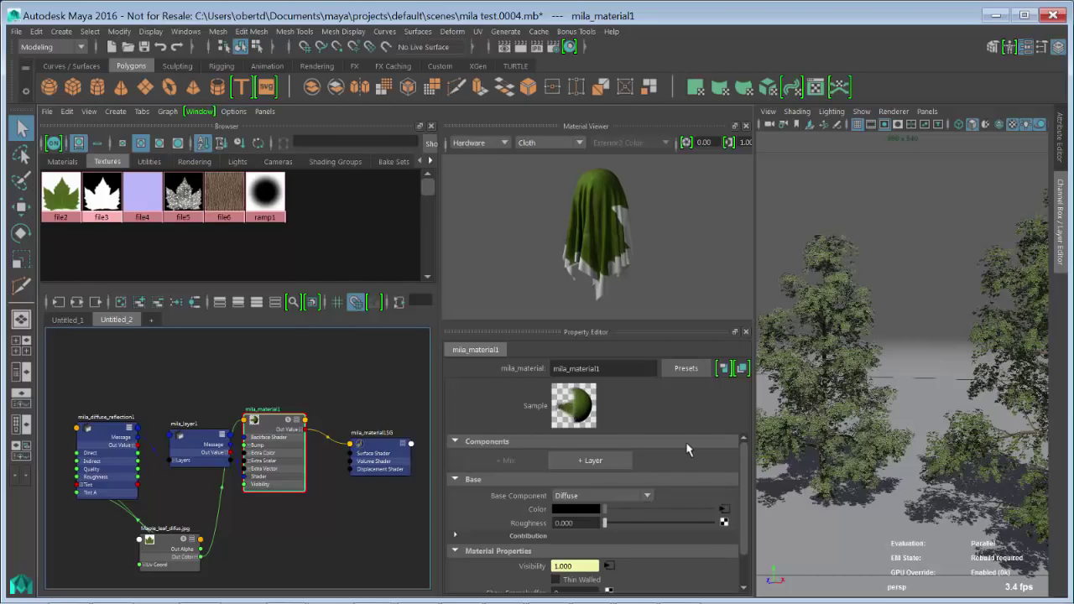
pyautogui.click(590, 461)
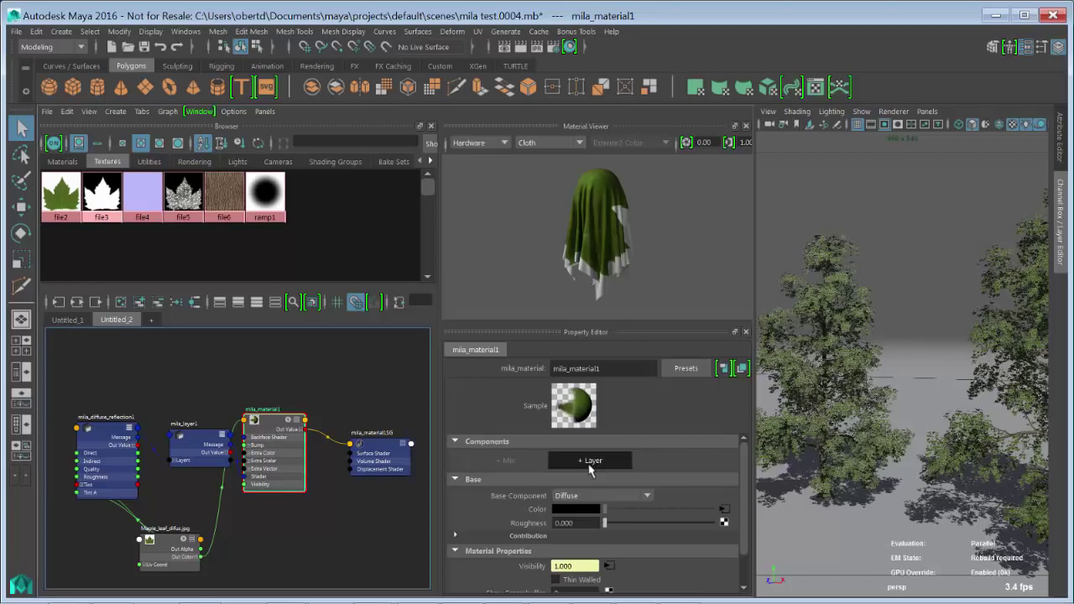
# Add a weighted Specular Reflection layer, colour it with remapHsv_SPEC, and set its weight to 0.513.
pyautogui.click(523, 282)
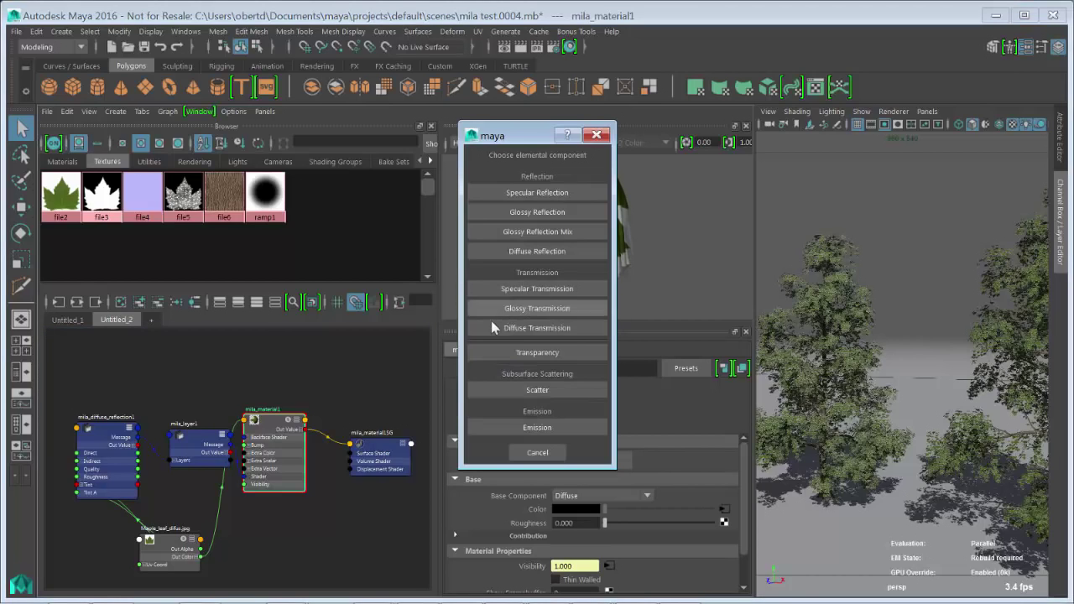
pyautogui.click(513, 196)
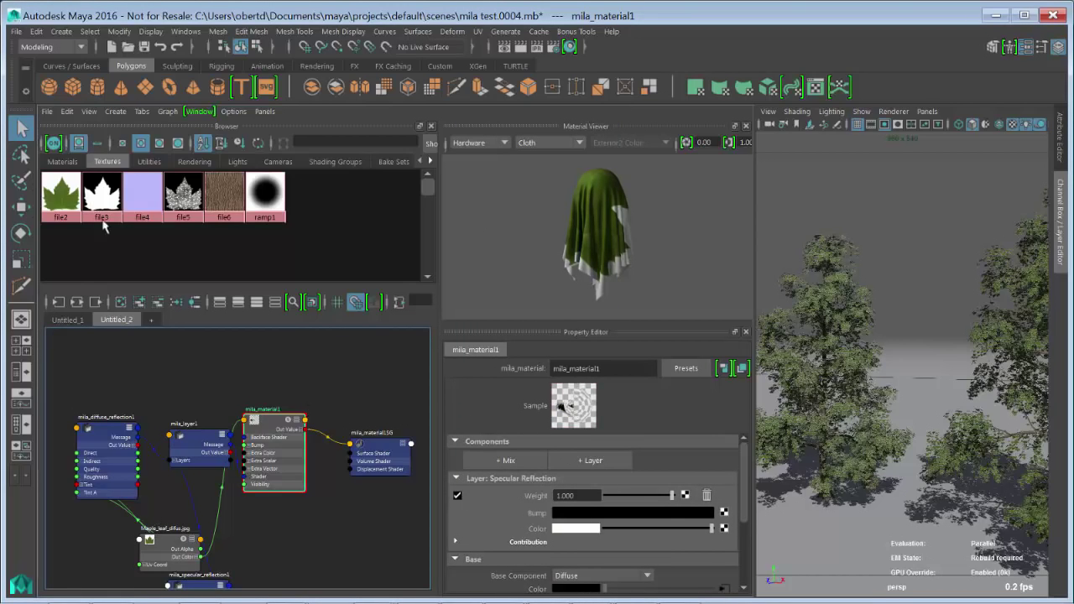
pyautogui.click(149, 161)
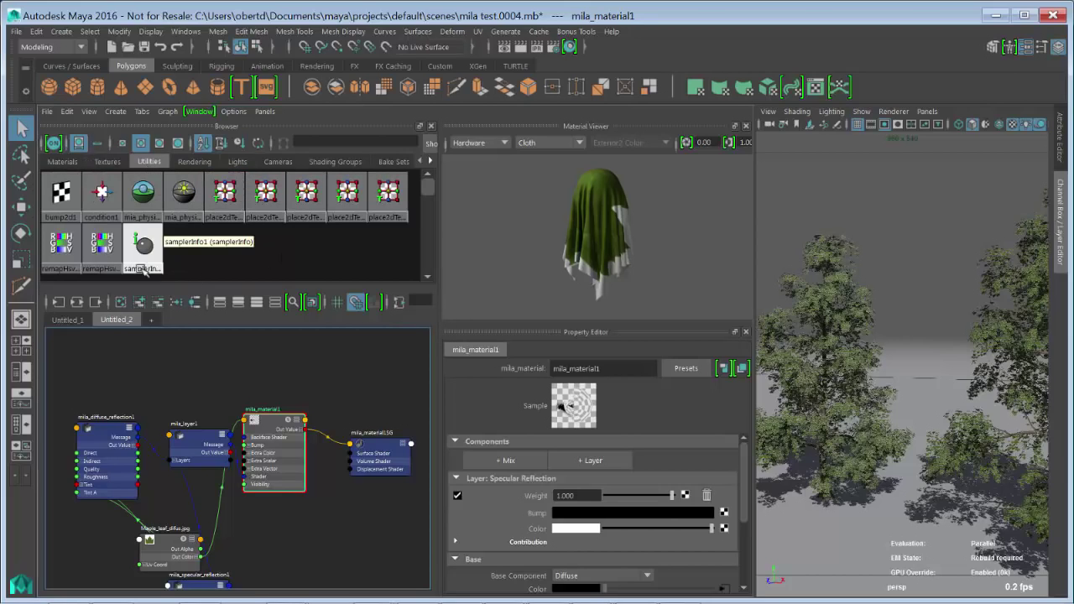
pyautogui.moveTo(103, 243); pyautogui.dragTo(542, 530, button='middle')
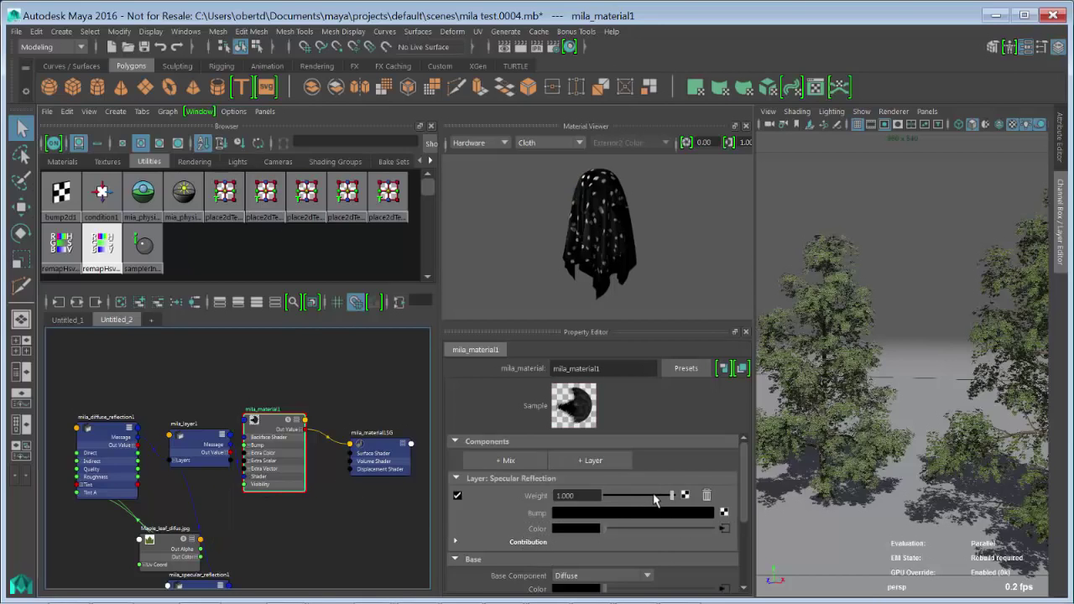
pyautogui.moveTo(655, 500)
pyautogui.mouseDown()
pyautogui.moveTo(622, 501)
pyautogui.moveTo(680, 504)
pyautogui.moveTo(613, 502)
pyautogui.moveTo(641, 502)
pyautogui.mouseUp()
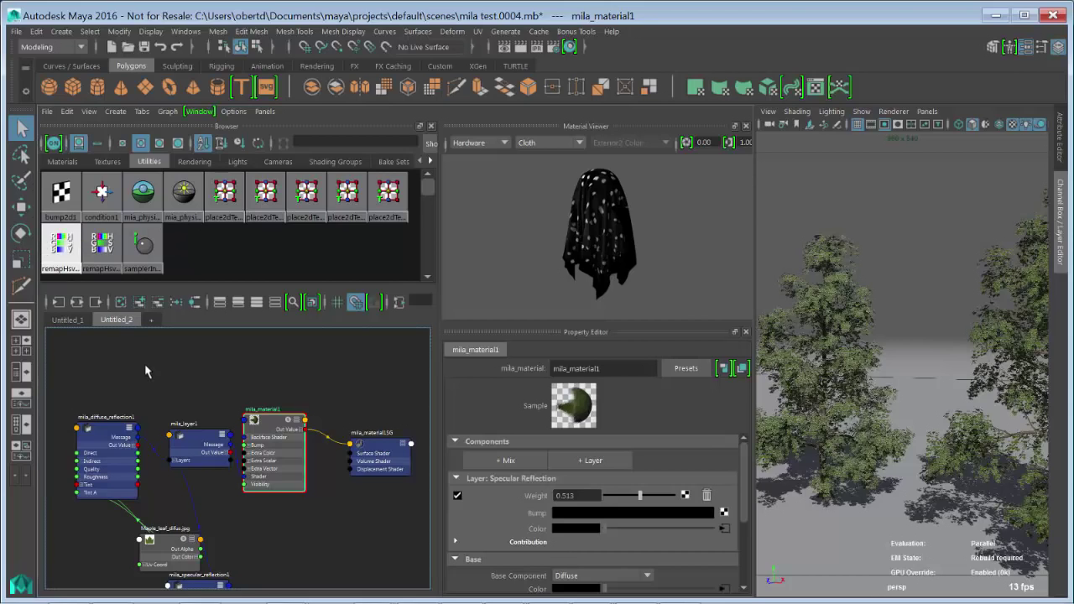
# Drop a remapHsv utility into the graph and pan to show mila_material1SG.
pyautogui.moveTo(61, 244); pyautogui.dragTo(145, 371)
pyautogui.keyDown('alt'); pyautogui.moveTo(172, 409); pyautogui.dragTo(270, 360, button='middle'); pyautogui.keyUp('alt')
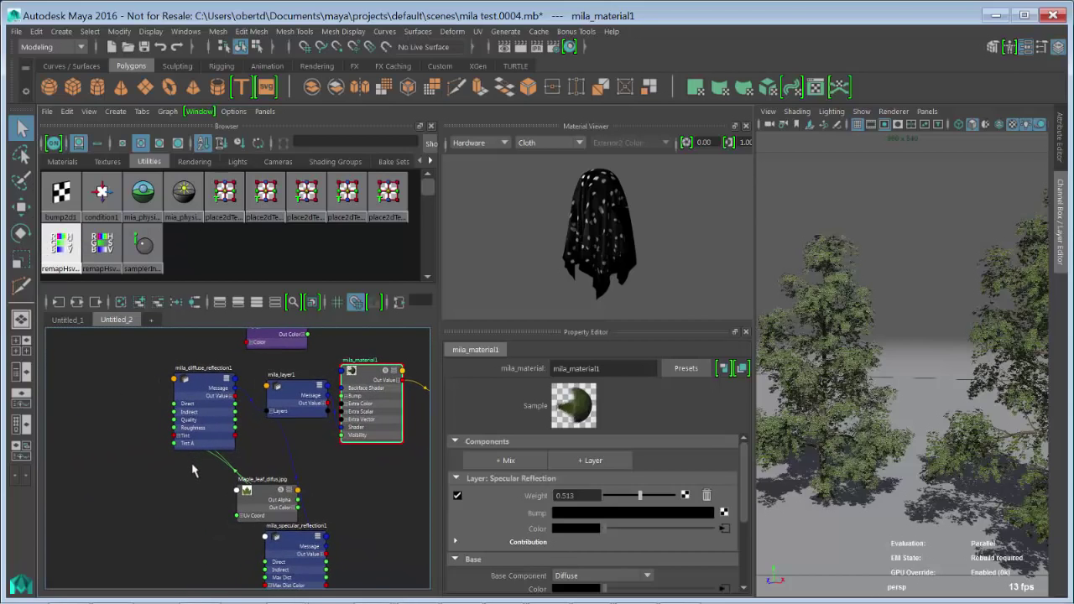
pyautogui.keyDown('alt'); pyautogui.moveTo(250, 481); pyautogui.dragTo(135, 466, button='middle'); pyautogui.keyUp('alt')
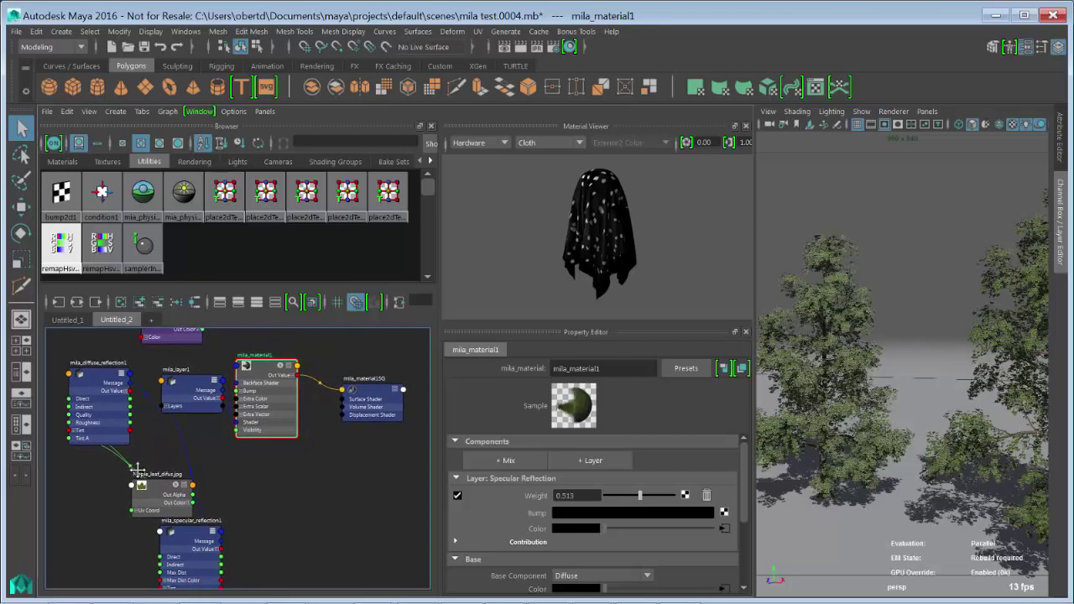
# Open the Weight map node chooser, close it without adding a node, and pan the graph right.
pyautogui.click(685, 497)
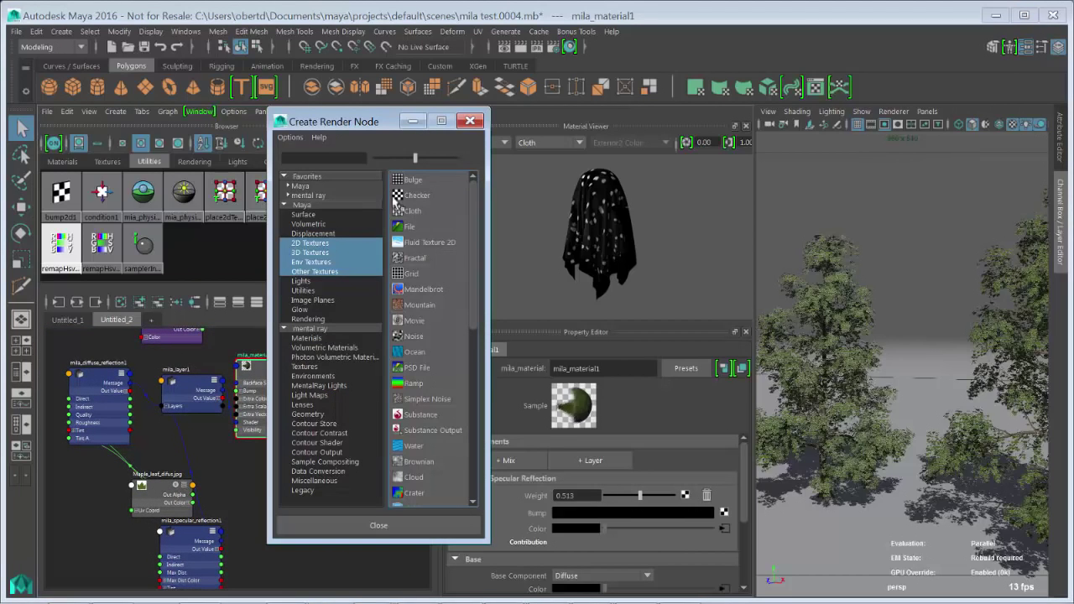
pyautogui.click(470, 121)
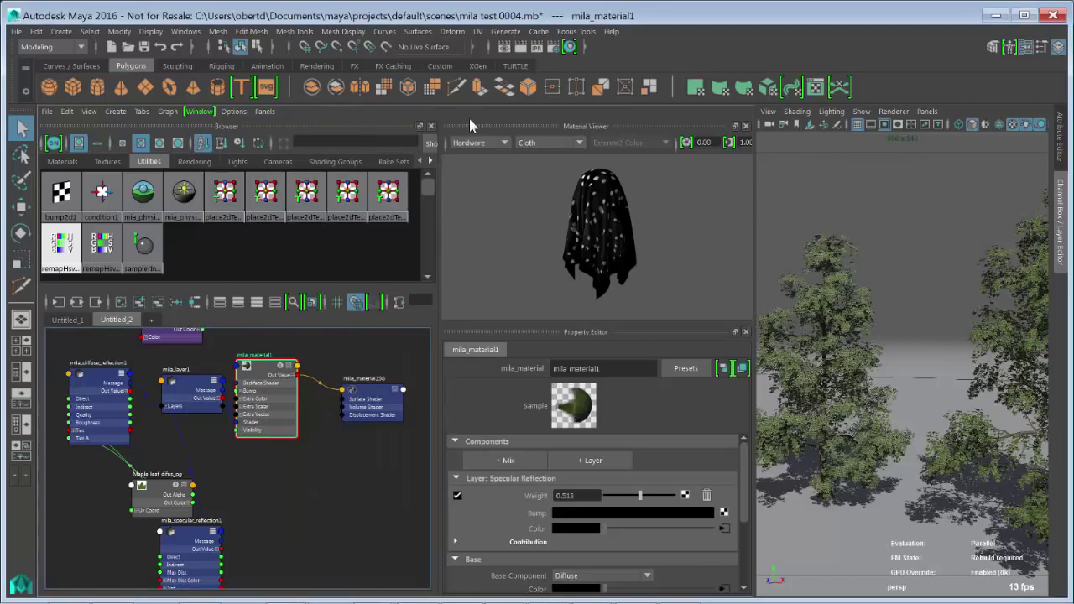
pyautogui.moveTo(281, 511); pyautogui.dragTo(344, 502, button='middle')
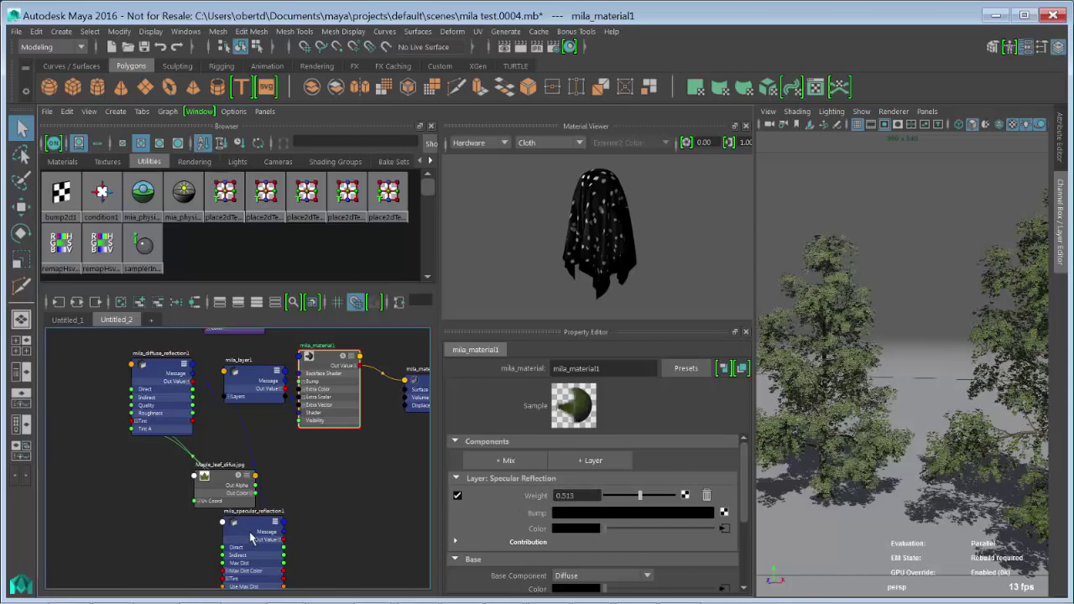
# Move mila_specular_reflection1 to the left and mila_layer1 down and right below the material.
pyautogui.moveTo(252, 538); pyautogui.dragTo(103, 464)
pyautogui.moveTo(254, 380); pyautogui.dragTo(392, 485)
pyautogui.keyDown('alt'); pyautogui.moveTo(292, 488); pyautogui.dragTo(240, 485, button='middle'); pyautogui.keyUp('alt')
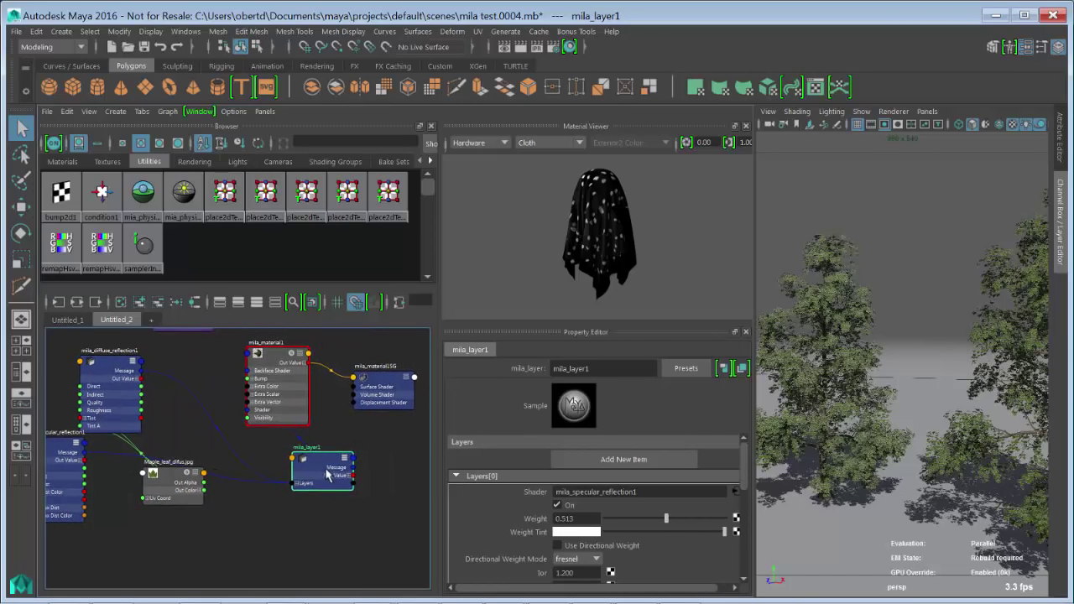
pyautogui.moveTo(328, 475); pyautogui.dragTo(305, 472)
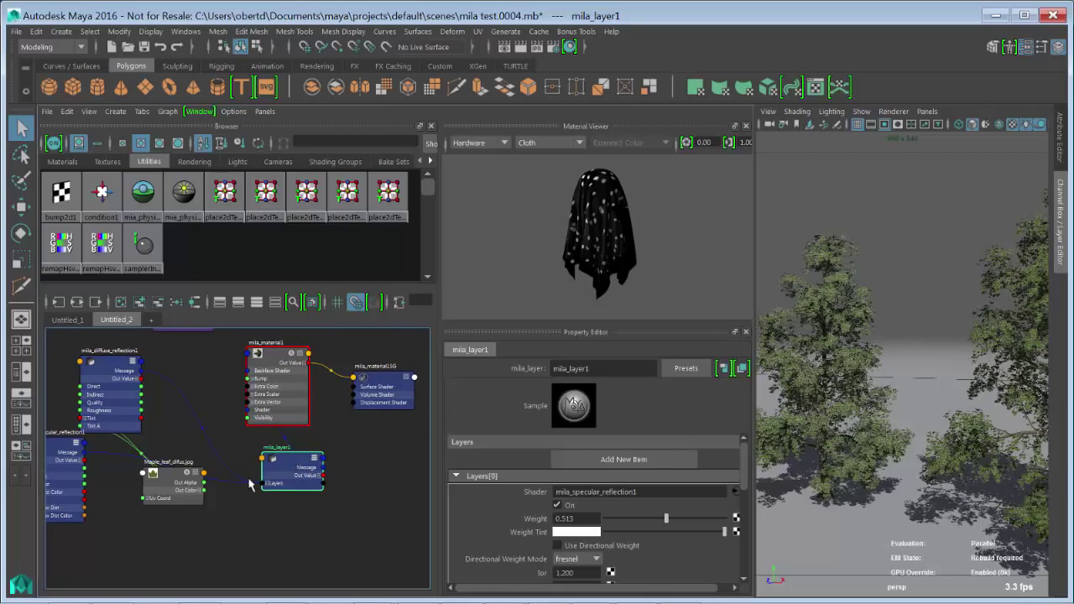
# Expand mila_layer1's Layers and Layers[0] to show Weight, with the specular node below Maple_leaf.
pyautogui.click(268, 485)
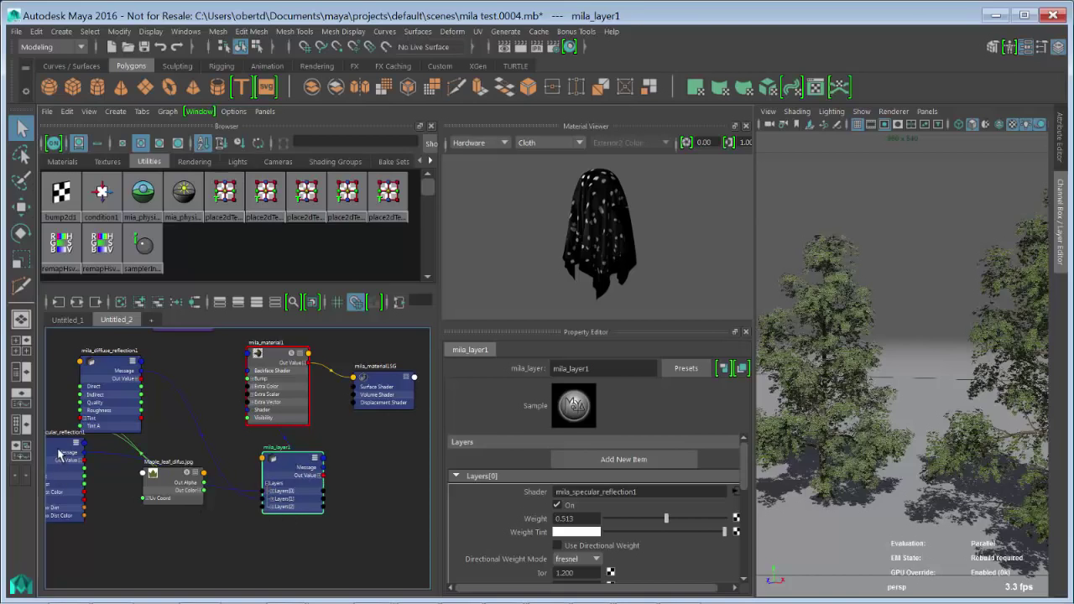
pyautogui.moveTo(60, 454); pyautogui.dragTo(204, 434)
pyautogui.click(292, 486)
pyautogui.scroll(5, 286, 495)
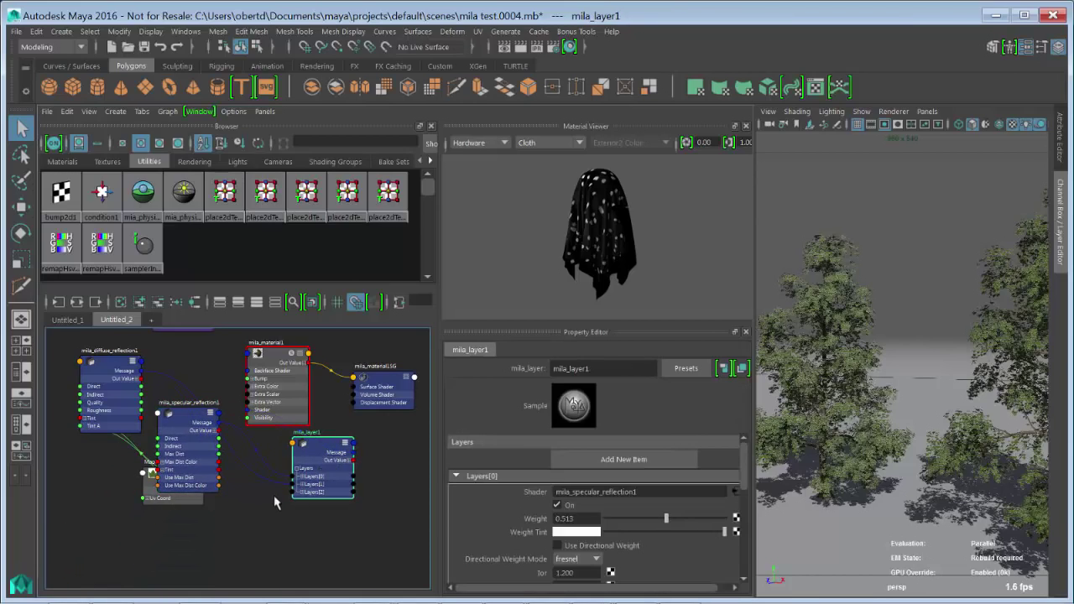
pyautogui.keyDown('alt'); pyautogui.moveTo(205, 486); pyautogui.dragTo(233, 524, button='middle'); pyautogui.keyUp('alt')
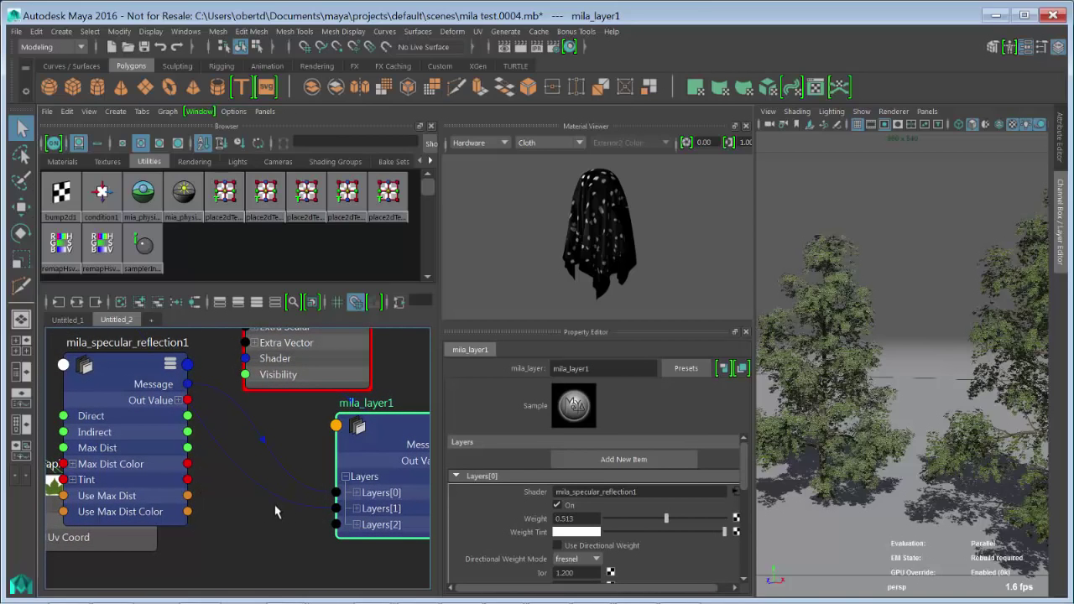
pyautogui.click(357, 493)
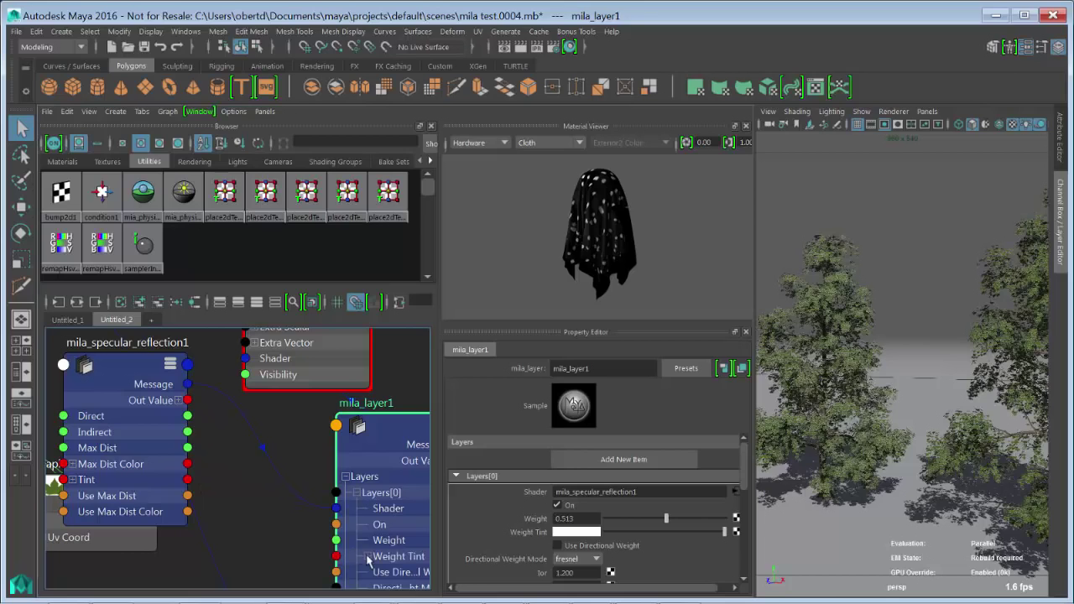
# Bring remapHsv_Reflect down beside the specular reflection and layer nodes.
pyautogui.scroll(-3, 356, 533)
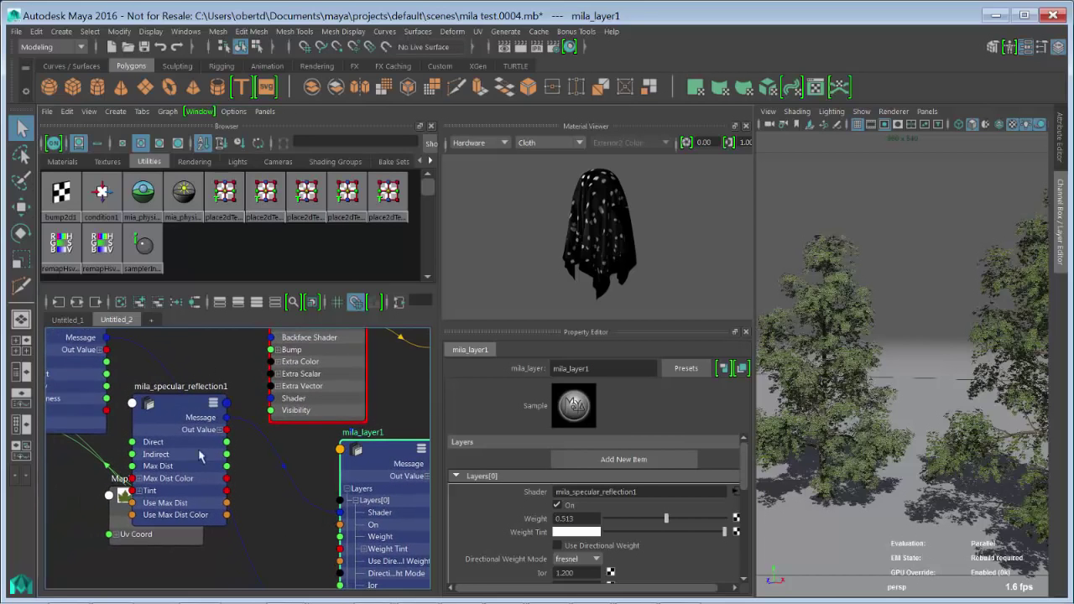
pyautogui.keyDown('alt'); pyautogui.moveTo(170, 407); pyautogui.dragTo(216, 396, button='middle'); pyautogui.keyUp('alt')
pyautogui.moveTo(215, 394); pyautogui.dragTo(252, 561)
pyautogui.keyDown('alt'); pyautogui.moveTo(252, 561); pyautogui.dragTo(252, 430, button='middle'); pyautogui.keyUp('alt')
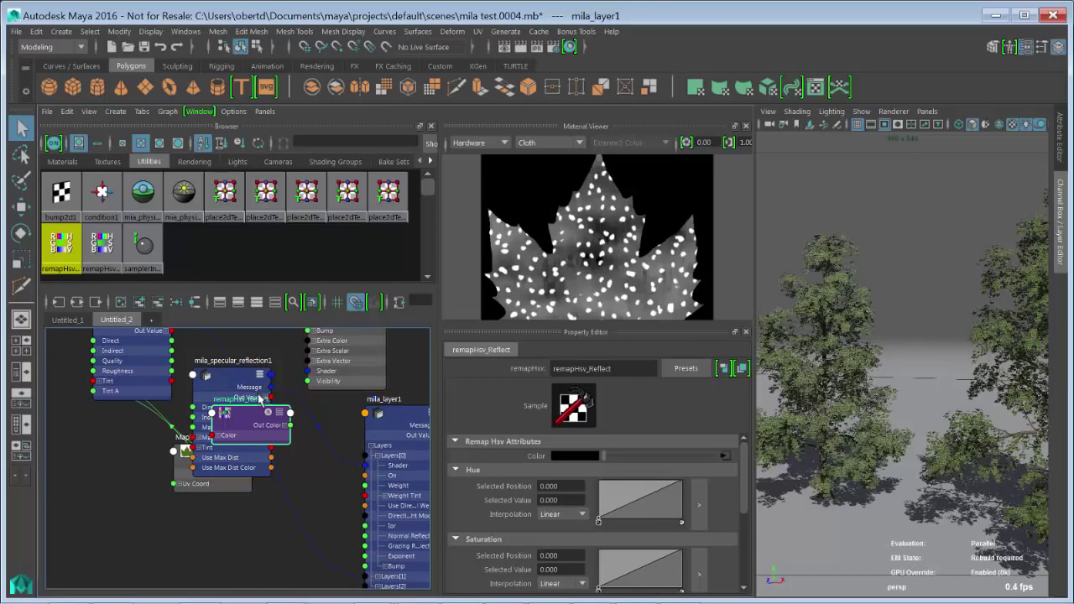
# Connect remapHsv_Reflect's Out Color R to mila_layer1's Layers[0] Weight.
pyautogui.moveTo(252, 432); pyautogui.dragTo(215, 549)
pyautogui.scroll(2, 220, 512)
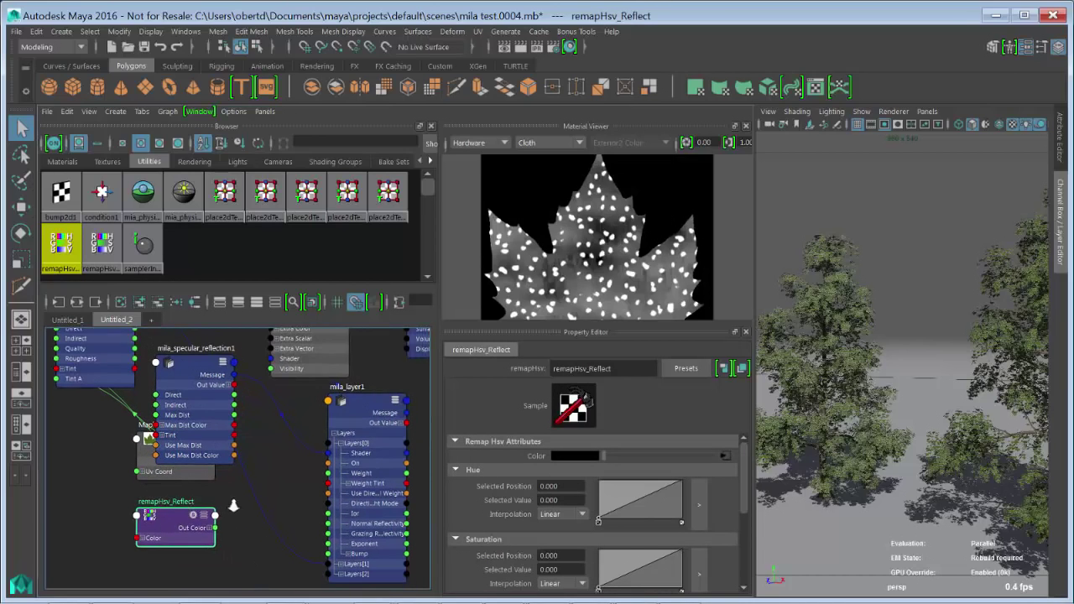
pyautogui.scroll(-2, 220, 512)
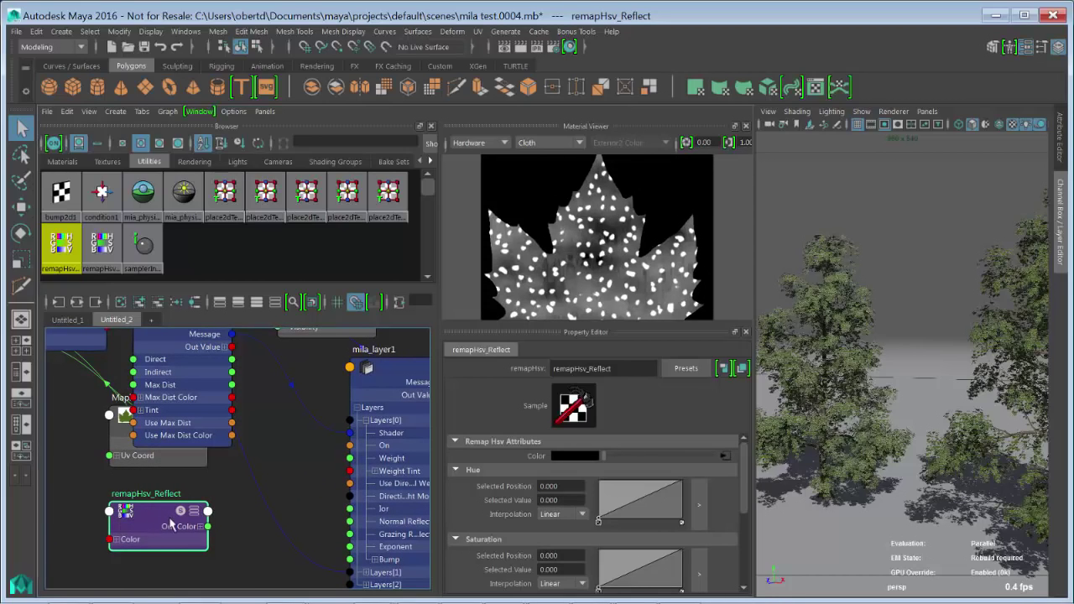
pyautogui.click(201, 527)
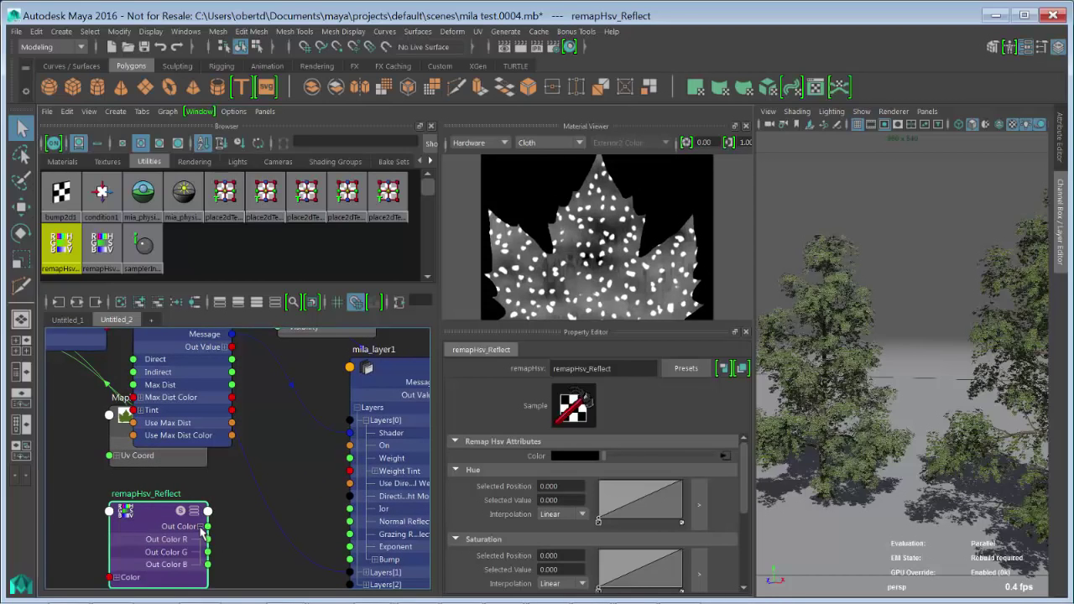
pyautogui.moveTo(209, 539); pyautogui.dragTo(349, 458)
# Select mila_material1 and preview it in the Material Viewer with mental ray.
pyautogui.keyDown('alt'); pyautogui.moveTo(281, 458); pyautogui.dragTo(147, 422, button='middle'); pyautogui.keyUp('alt')
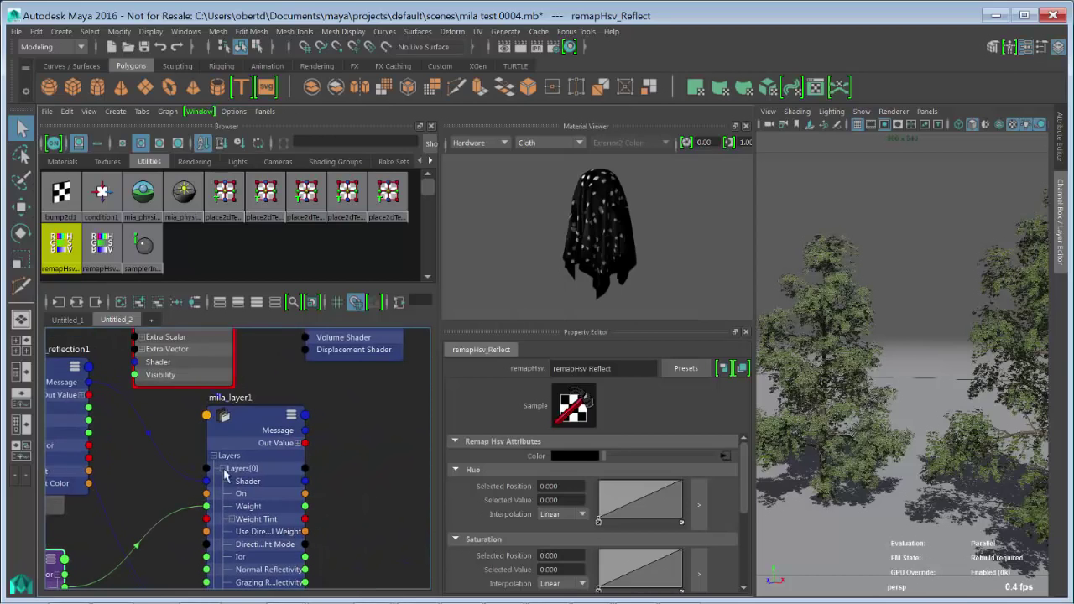
pyautogui.scroll(-4, 221, 432)
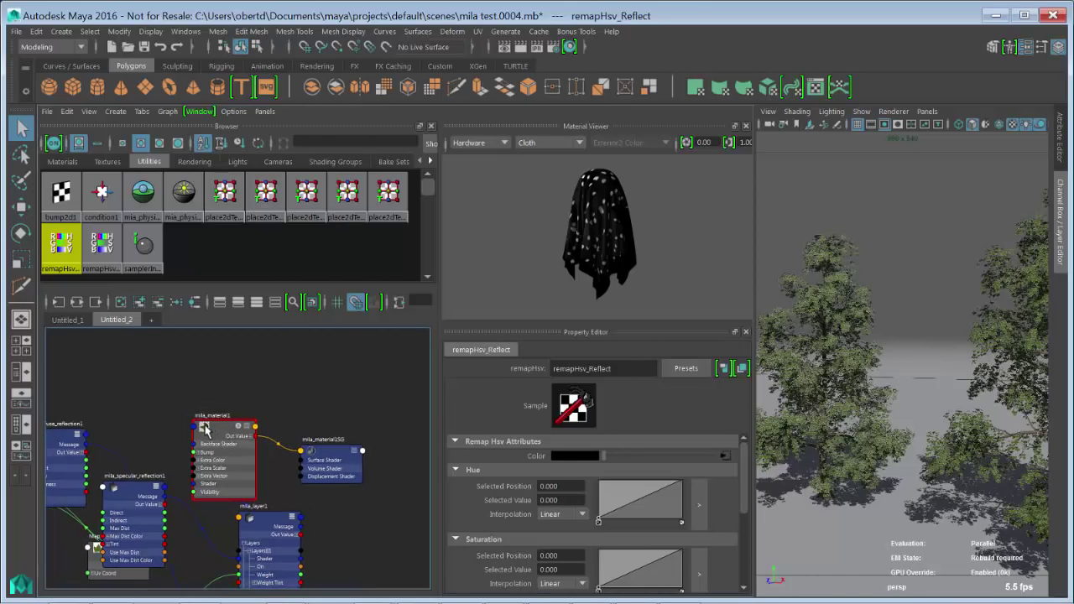
pyautogui.click(205, 430)
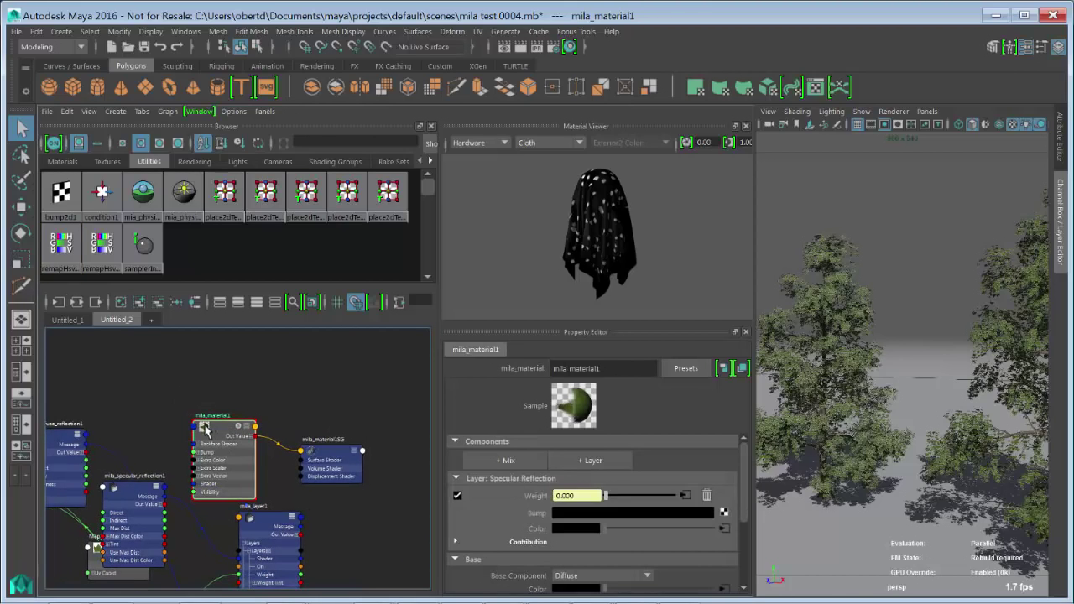
pyautogui.click(480, 144)
pyautogui.click(470, 171)
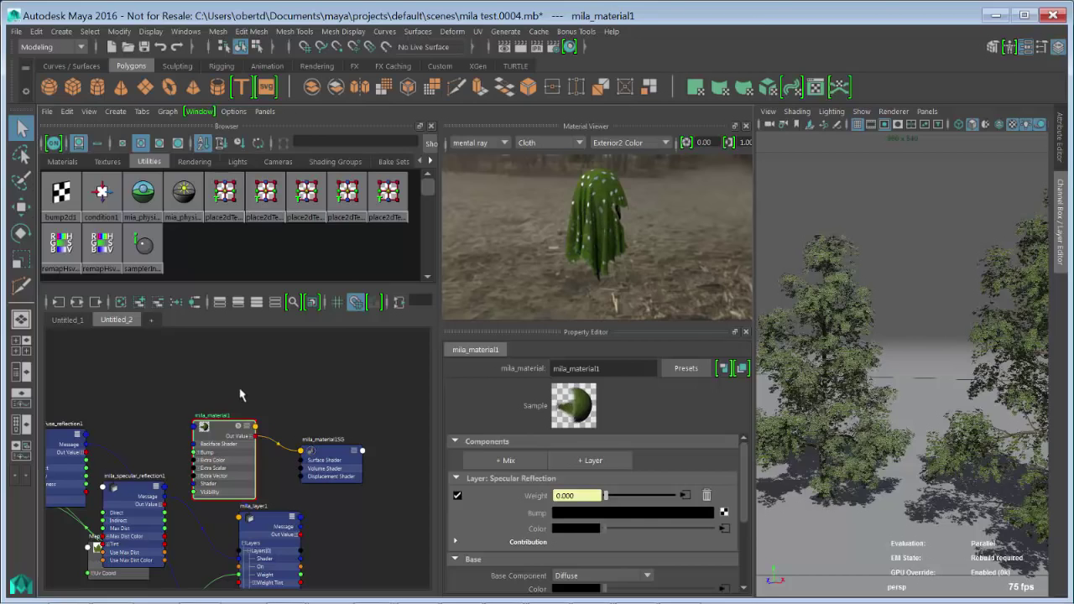
pyautogui.moveTo(324, 431); pyautogui.dragTo(300, 389, button='middle')
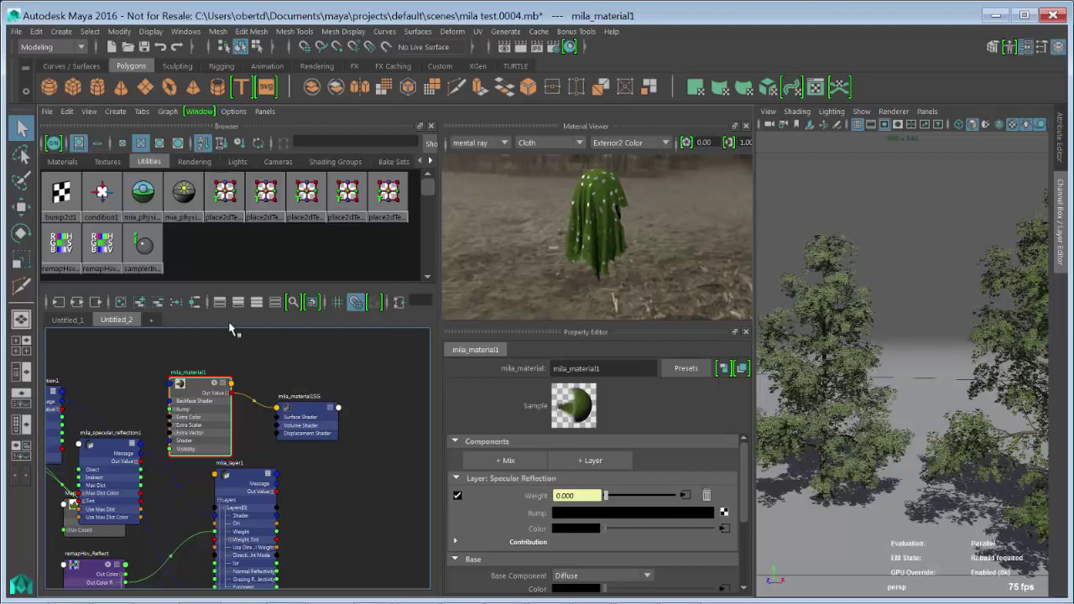
# Move mila_material1 up and to the right in the graph.
pyautogui.scroll(5, 251, 419)
pyautogui.scroll(3, 259, 479)
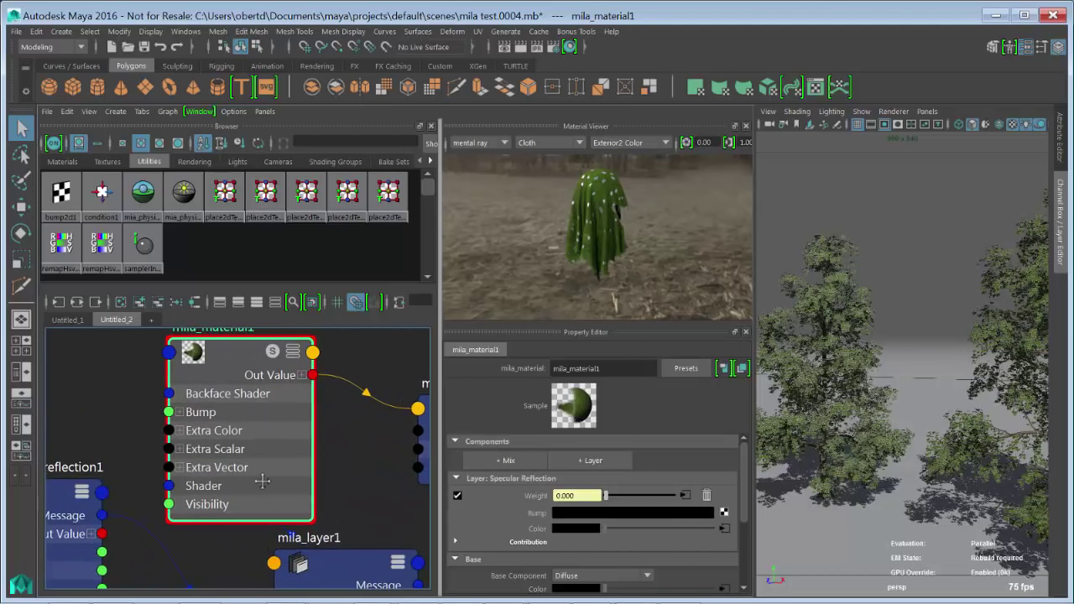
pyautogui.scroll(-3, 260, 479)
pyautogui.moveTo(238, 438); pyautogui.dragTo(264, 386)
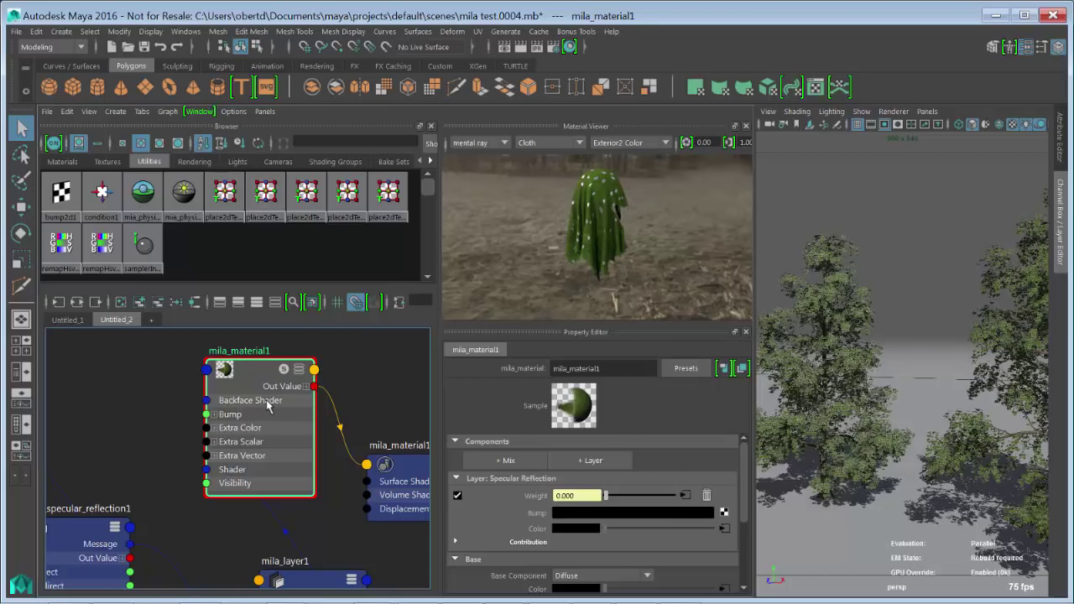
pyautogui.scroll(-3, 302, 419)
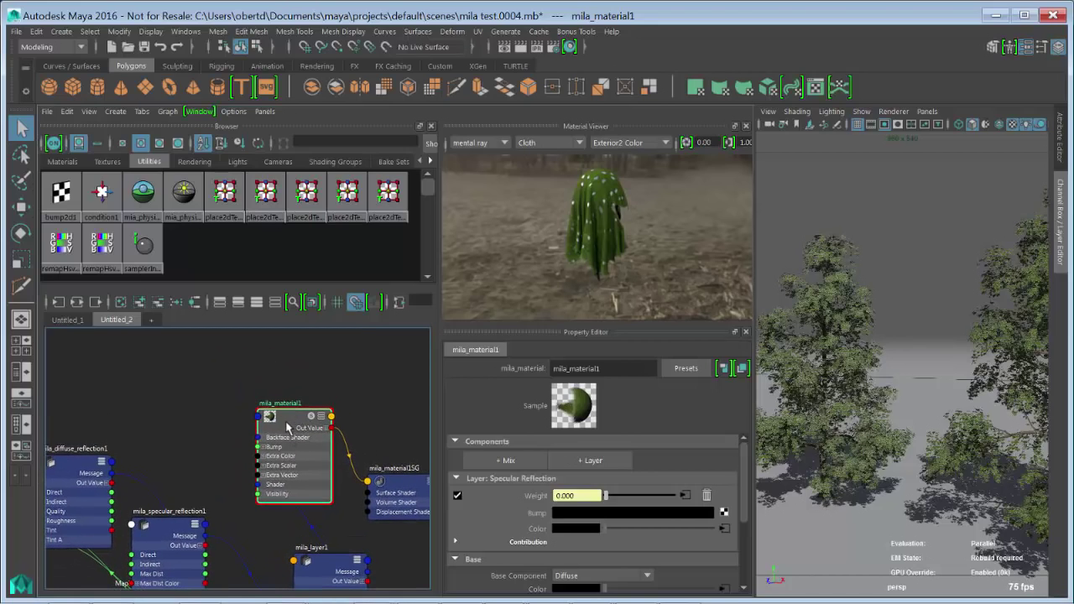
pyautogui.moveTo(304, 411); pyautogui.dragTo(312, 411)
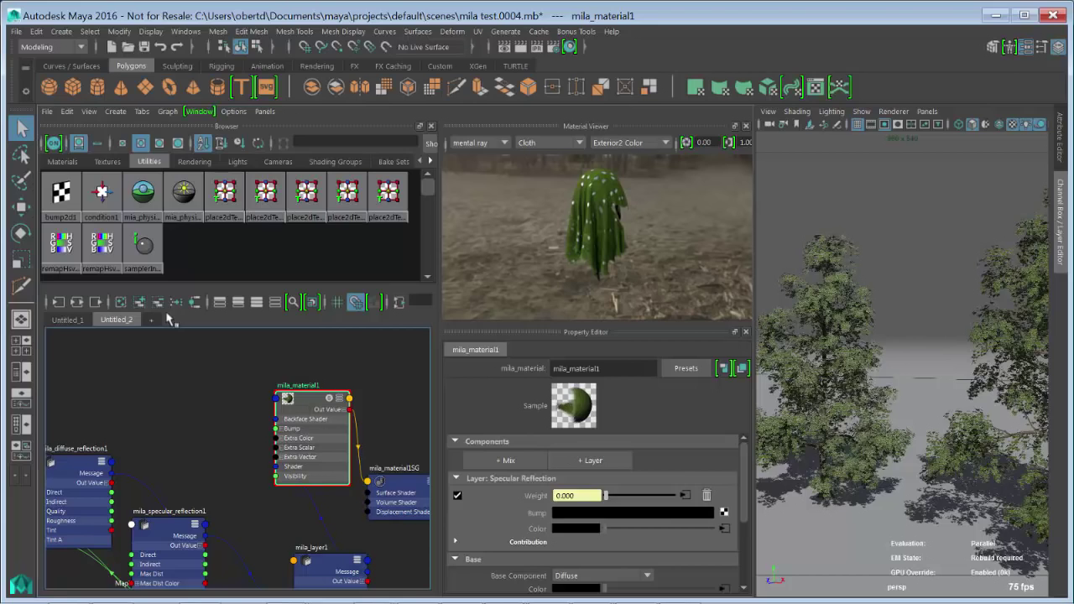
# Create a second Mila_material from Create > mental ray Materials.
pyautogui.click(116, 112)
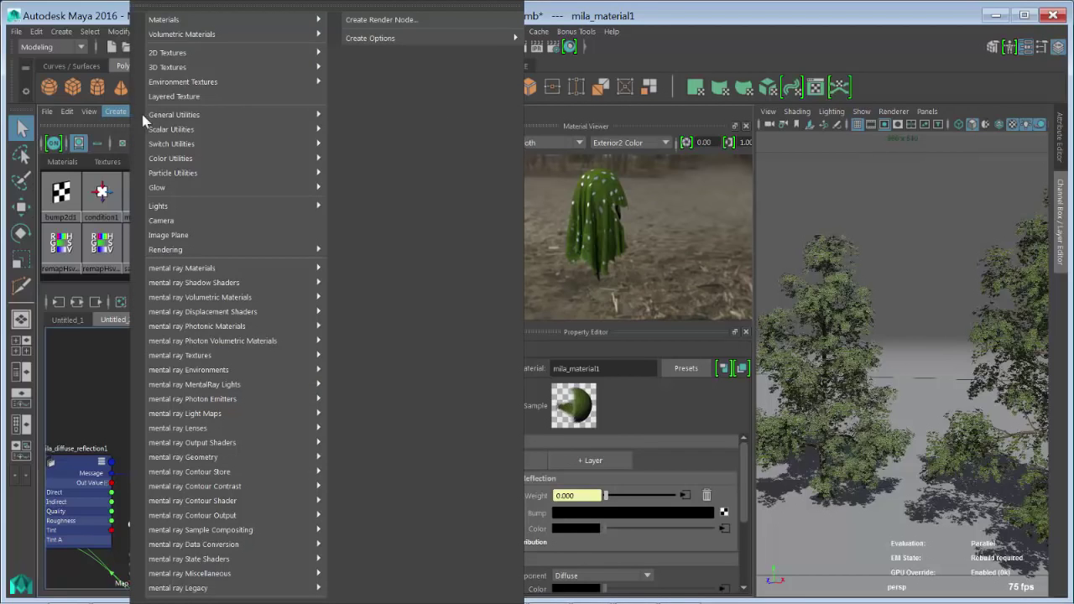
pyautogui.moveTo(277, 24)
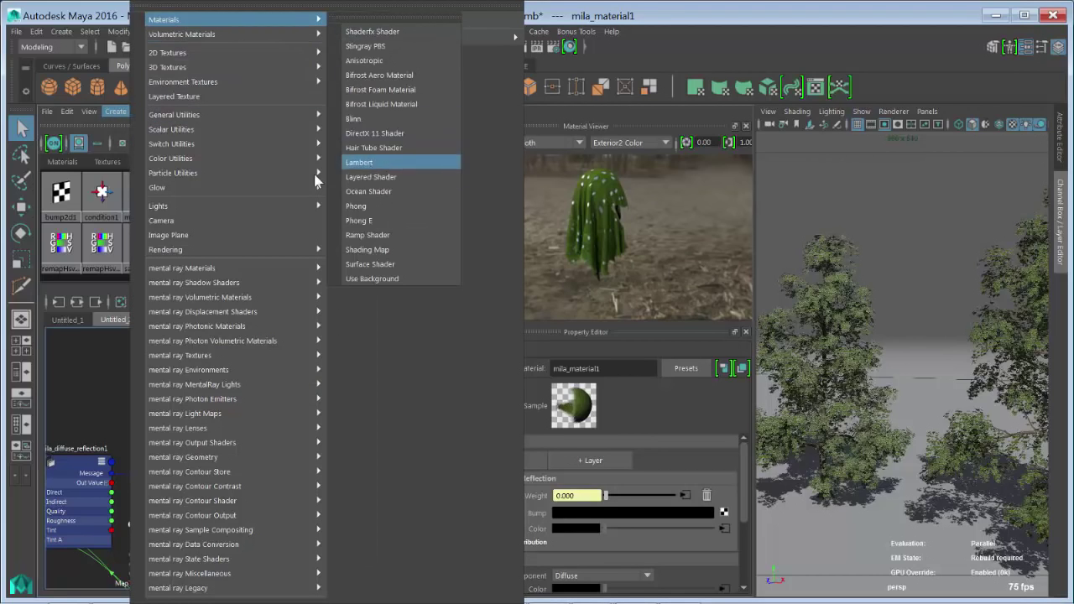
pyautogui.moveTo(207, 447)
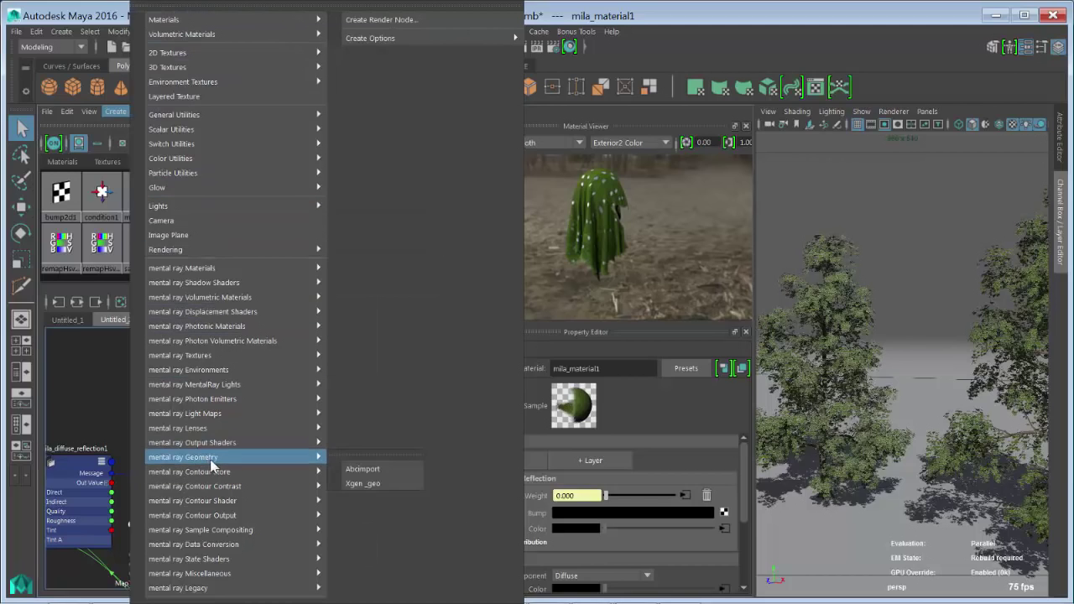
pyautogui.moveTo(223, 418)
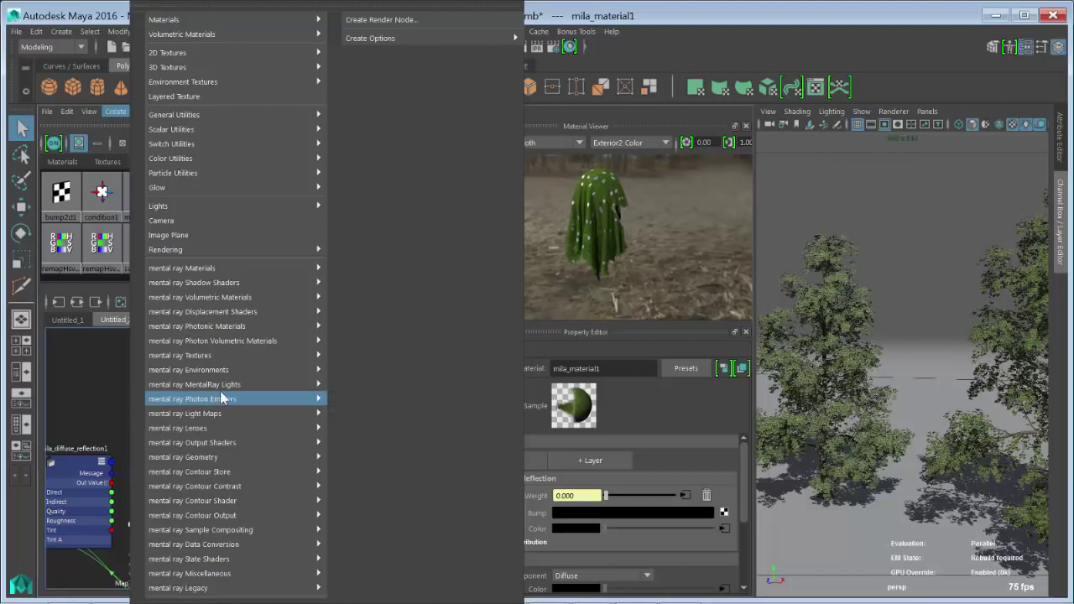
pyautogui.moveTo(198, 272)
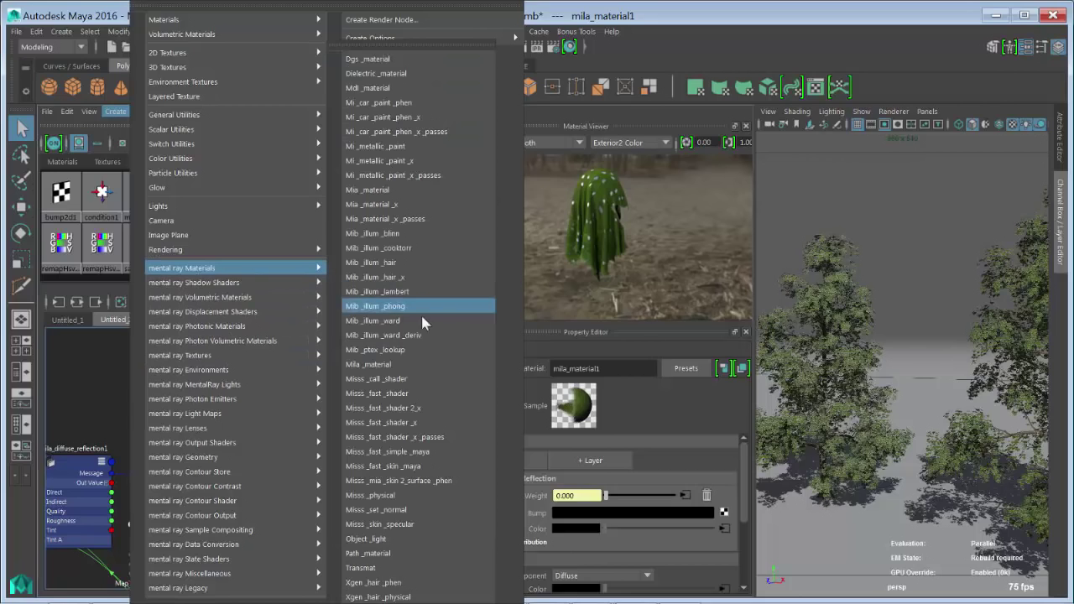
pyautogui.click(424, 364)
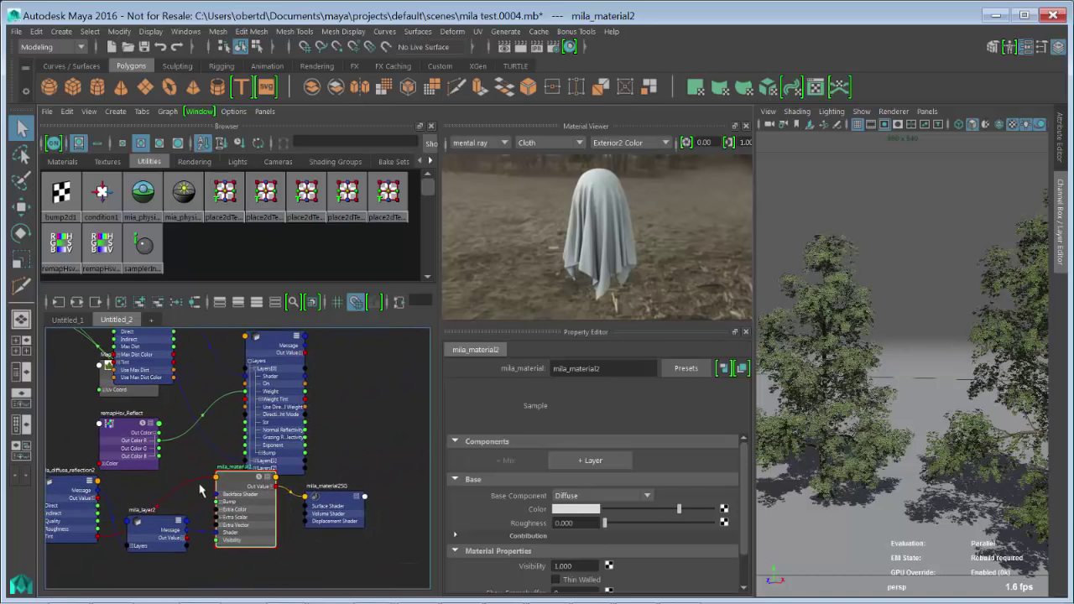
# Move mila_material2 up beside mila_material1 in the Hypershade node graph.
pyautogui.moveTo(244, 490); pyautogui.dragTo(221, 330)
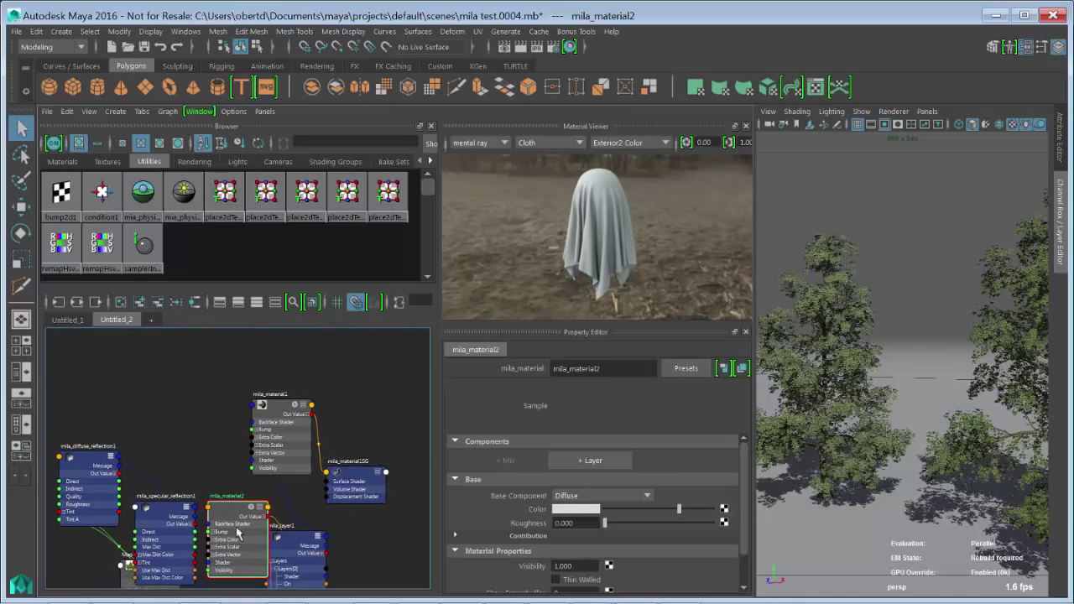
pyautogui.keyDown('alt'); pyautogui.moveTo(235, 518); pyautogui.dragTo(204, 424, button='middle'); pyautogui.keyUp('alt')
pyautogui.moveTo(204, 424); pyautogui.dragTo(164, 325)
pyautogui.keyDown('alt'); pyautogui.moveTo(163, 325); pyautogui.dragTo(251, 457, button='middle'); pyautogui.keyUp('alt')
pyautogui.moveTo(251, 457); pyautogui.dragTo(221, 397)
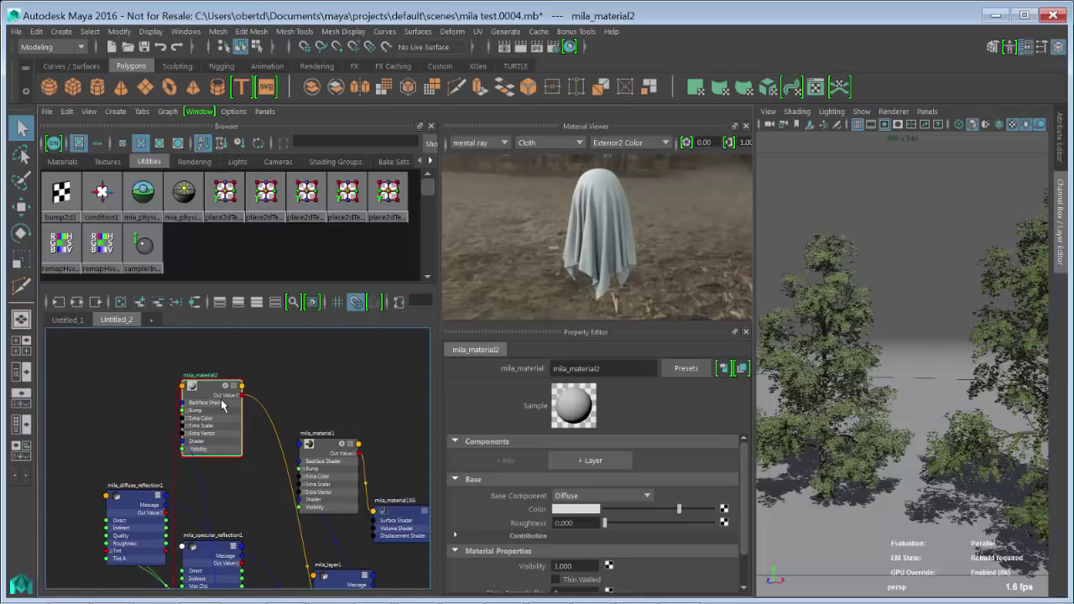
pyautogui.keyDown('alt'); pyautogui.moveTo(192, 423); pyautogui.dragTo(277, 431, button='right'); pyautogui.keyUp('alt')
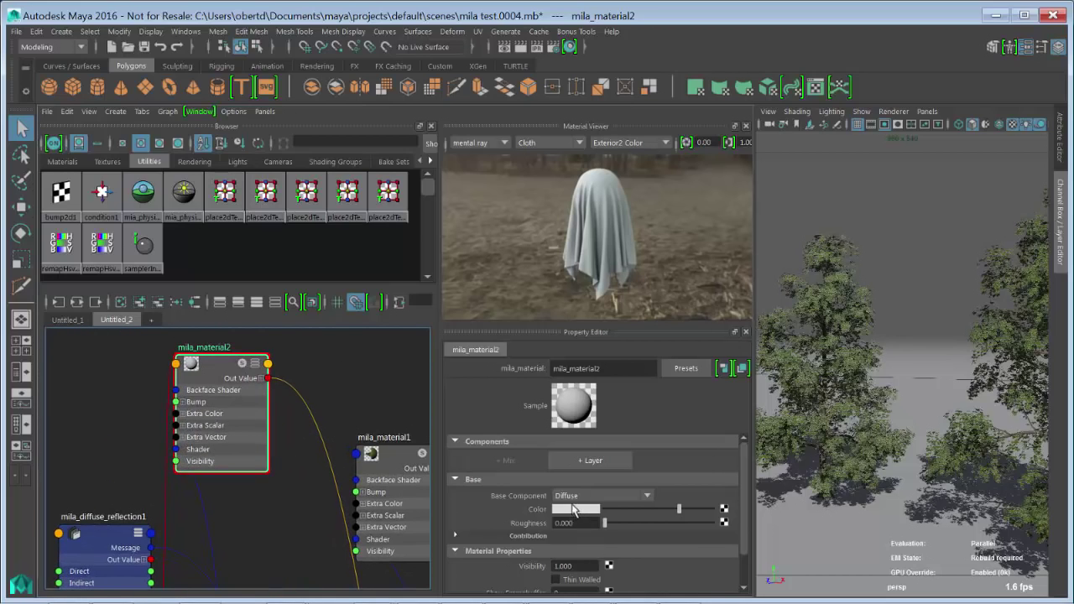
# Make mila_material2's base colour blue and connect it as mila_material1's Backface Shader.
pyautogui.click(577, 509)
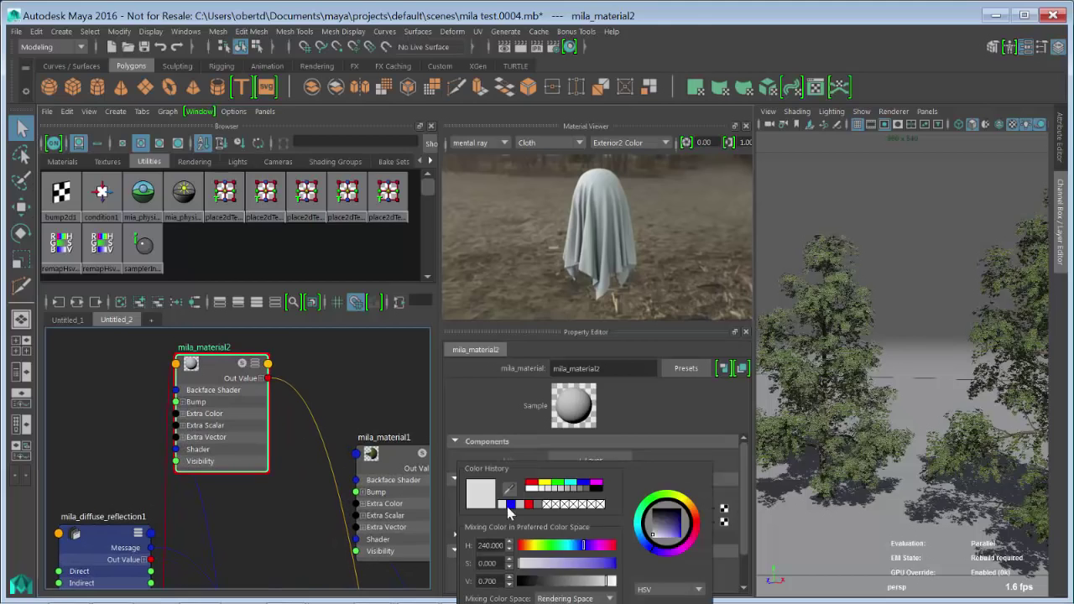
pyautogui.click(510, 504)
pyautogui.keyDown('alt'); pyautogui.moveTo(269, 463); pyautogui.dragTo(232, 464, button='middle'); pyautogui.keyUp('alt')
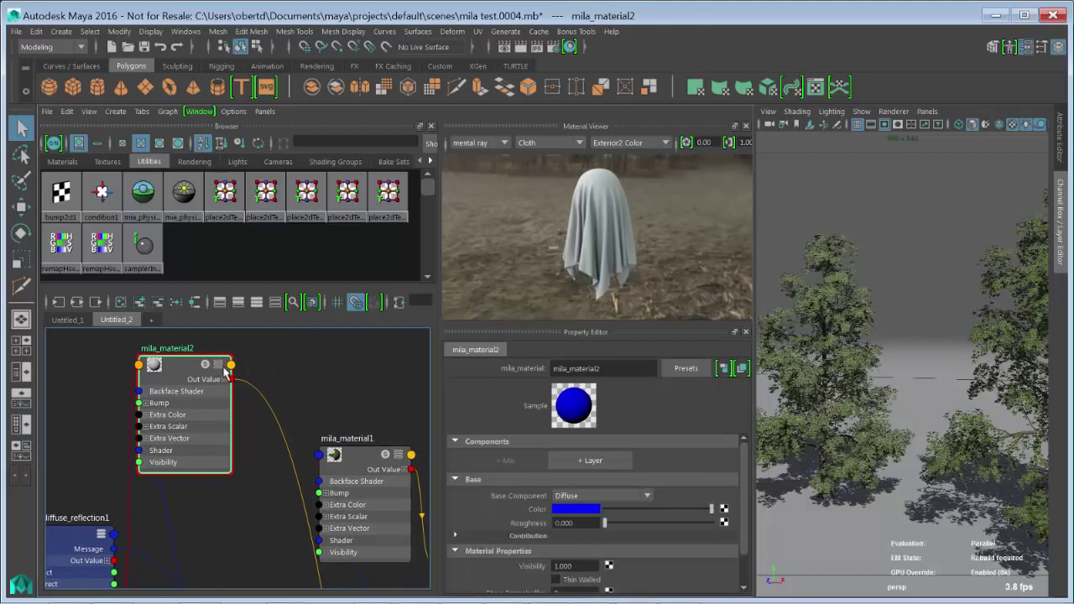
pyautogui.moveTo(231, 379); pyautogui.dragTo(328, 480)
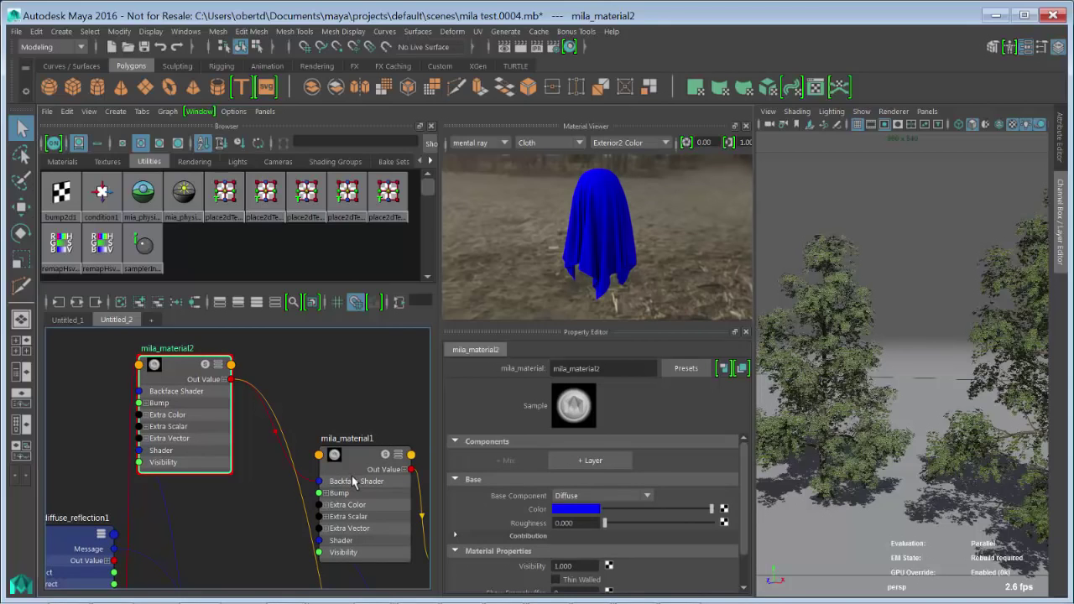
pyautogui.click(347, 464)
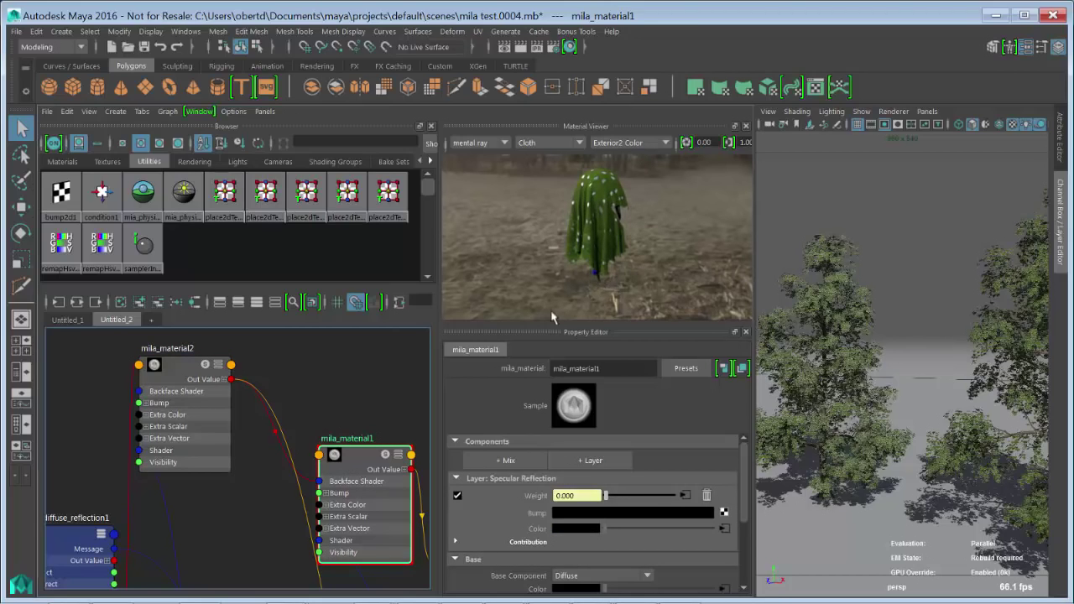
# List the scene materials in the browser, inspect the Trunk phong, and reselect mila_material1.
pyautogui.keyDown('alt'); pyautogui.moveTo(361, 394); pyautogui.dragTo(322, 391, button='middle'); pyautogui.keyUp('alt')
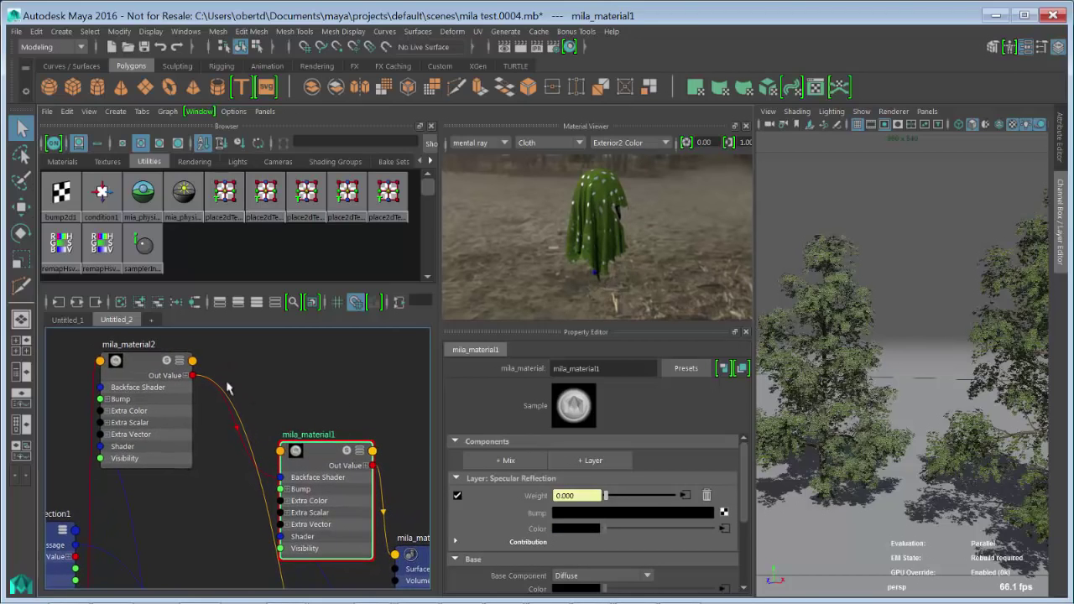
pyautogui.click(62, 161)
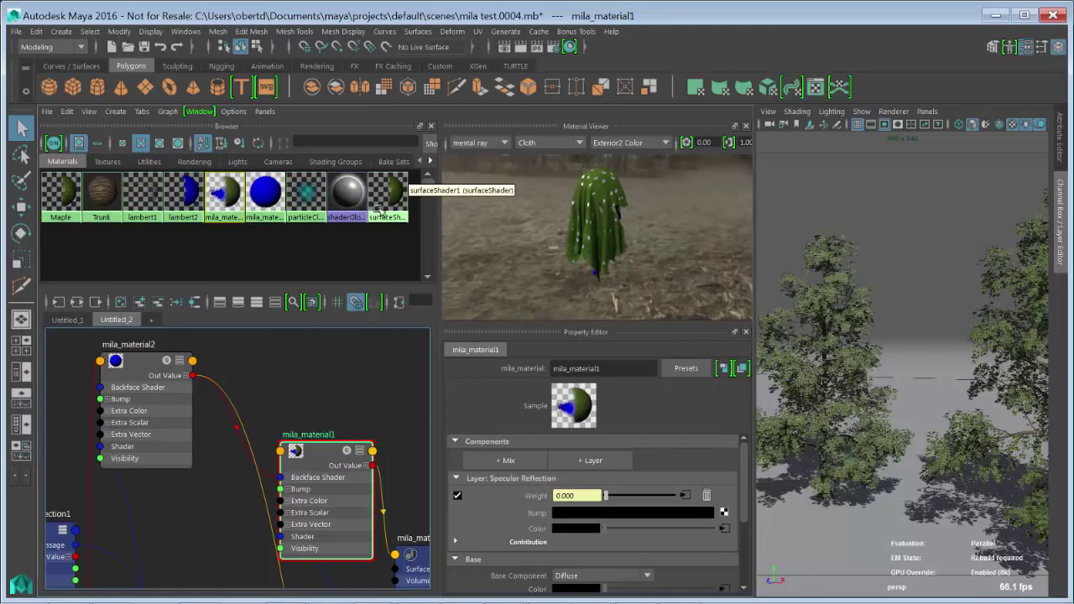
pyautogui.click(260, 459)
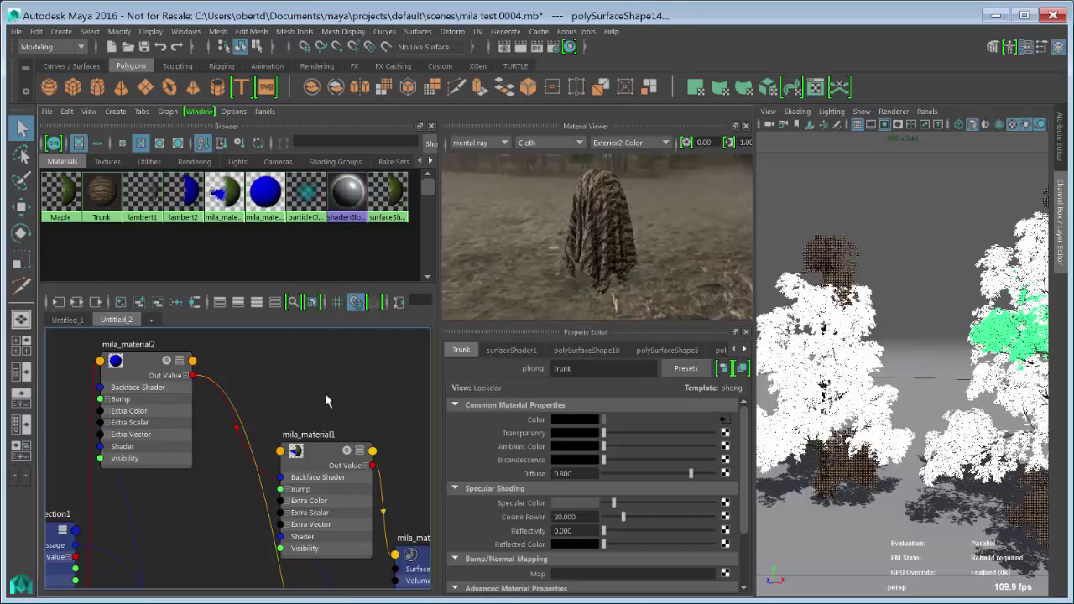
pyautogui.moveTo(301, 455); pyautogui.dragTo(278, 455)
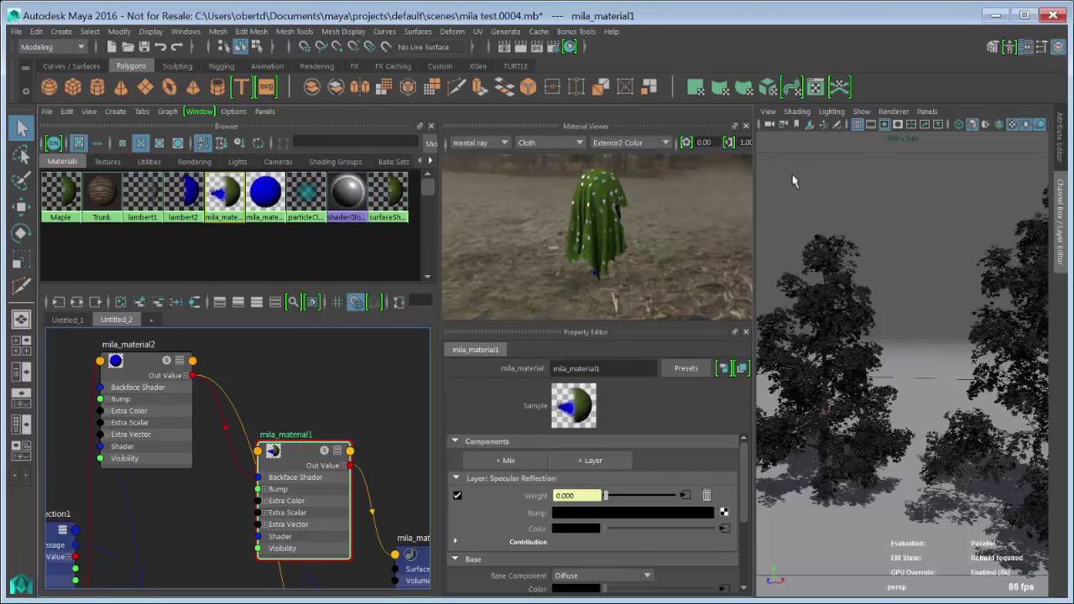
# Render the perspective view of the three trees with mental ray in Render View, then redo the render.
pyautogui.click(815, 212)
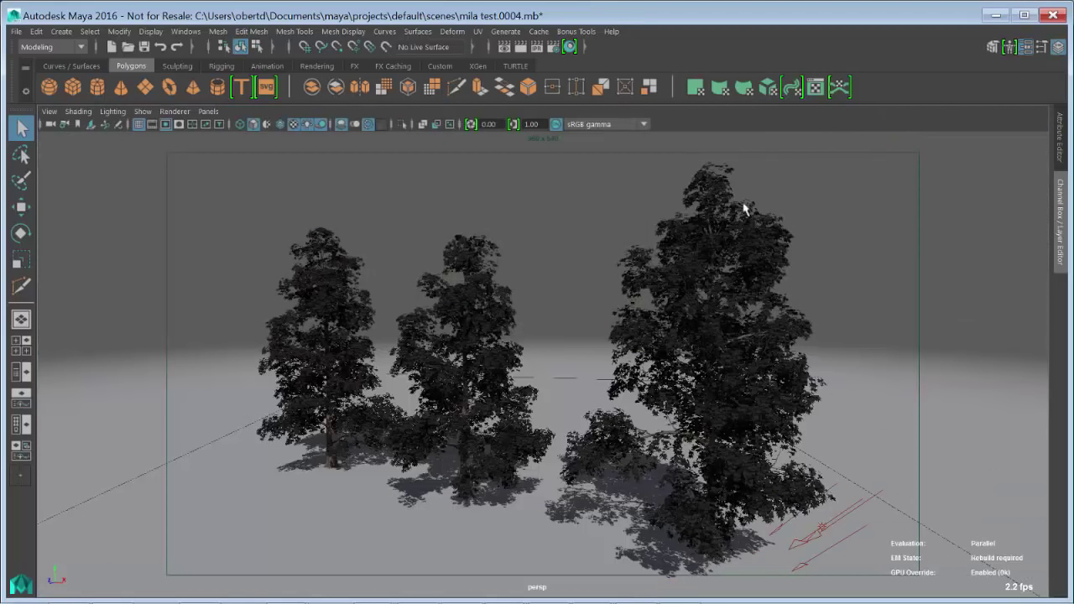
pyautogui.click(504, 47)
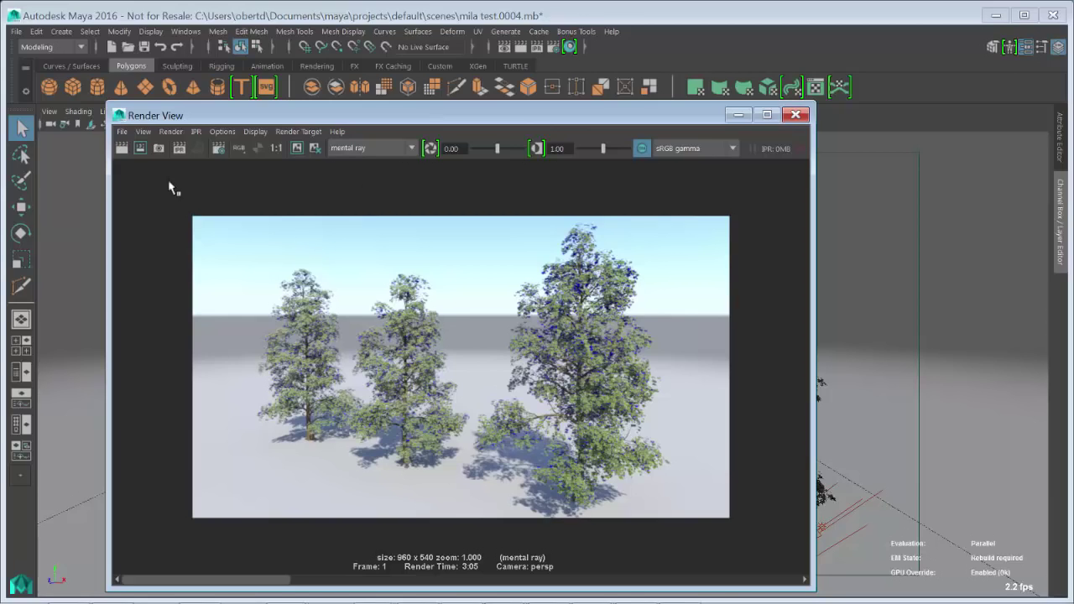
pyautogui.click(122, 149)
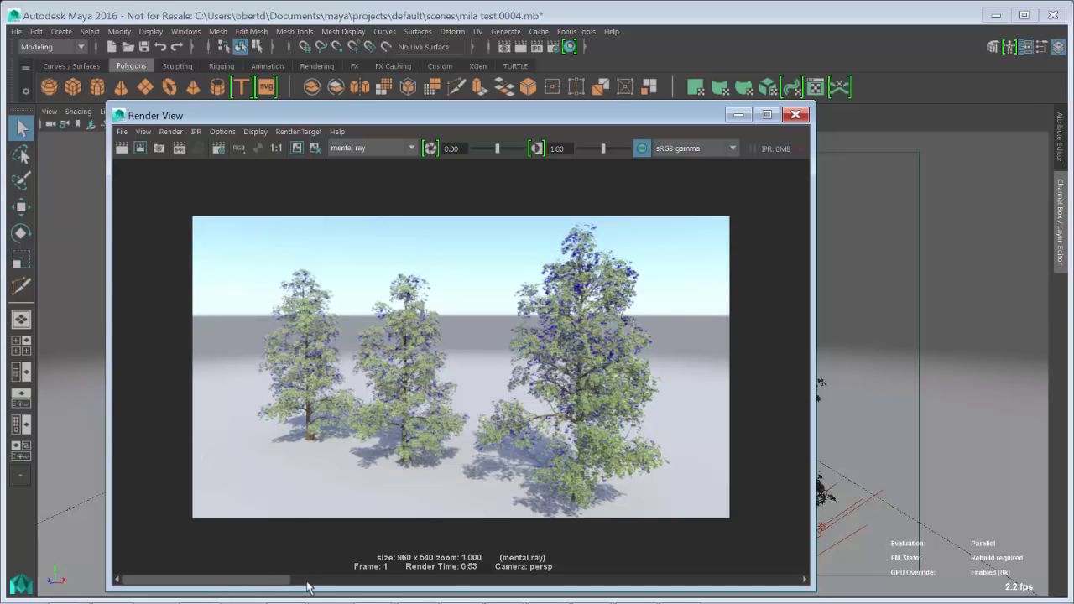
pyautogui.moveTo(306, 587); pyautogui.dragTo(214, 582)
# Set the mental ray Shadow Method to Simple under Scene > Lights > Shadows in Render Settings.
pyautogui.click(553, 46)
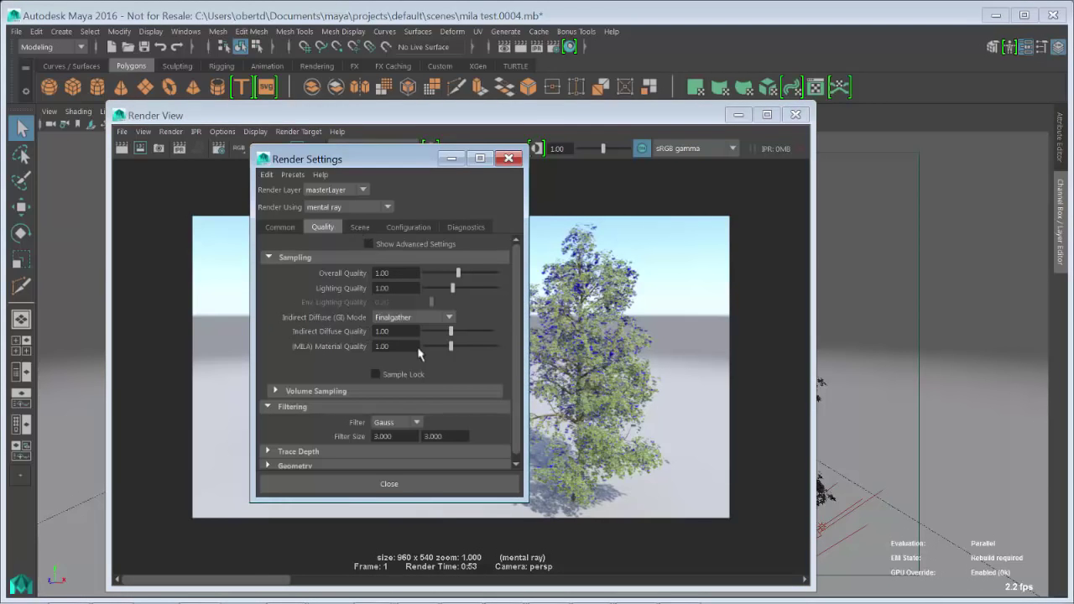
pyautogui.click(360, 228)
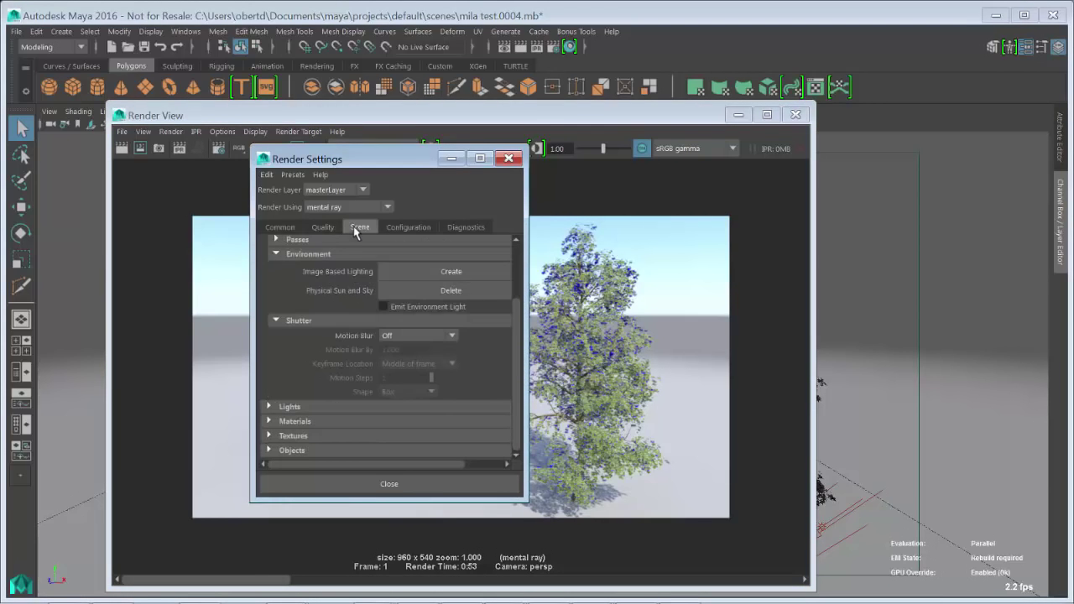
pyautogui.click(269, 406)
pyautogui.moveTo(515, 364); pyautogui.dragTo(518, 403)
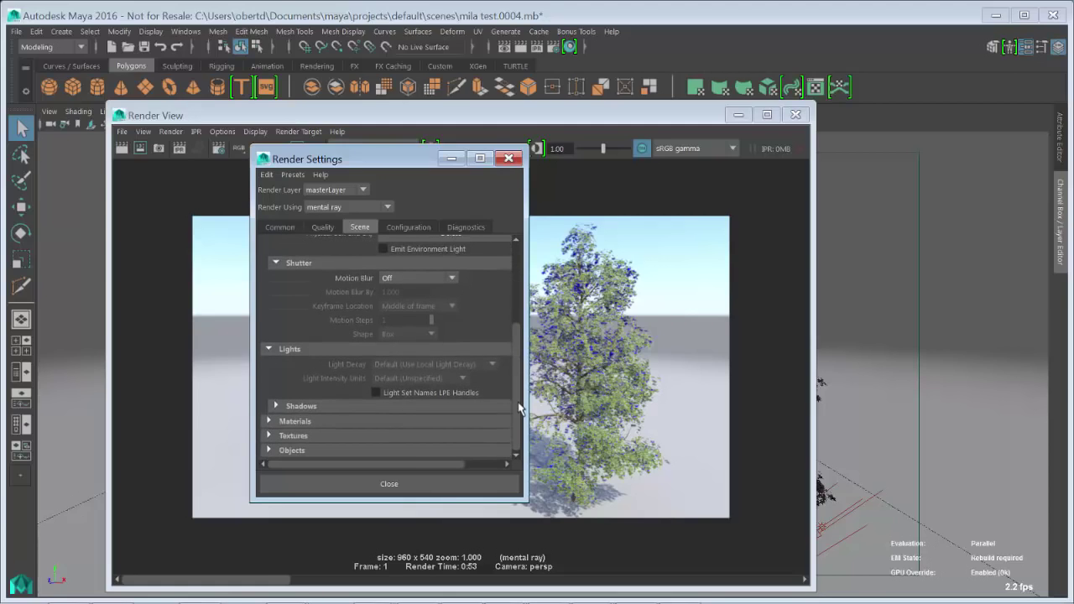
pyautogui.click(304, 407)
pyautogui.click(403, 422)
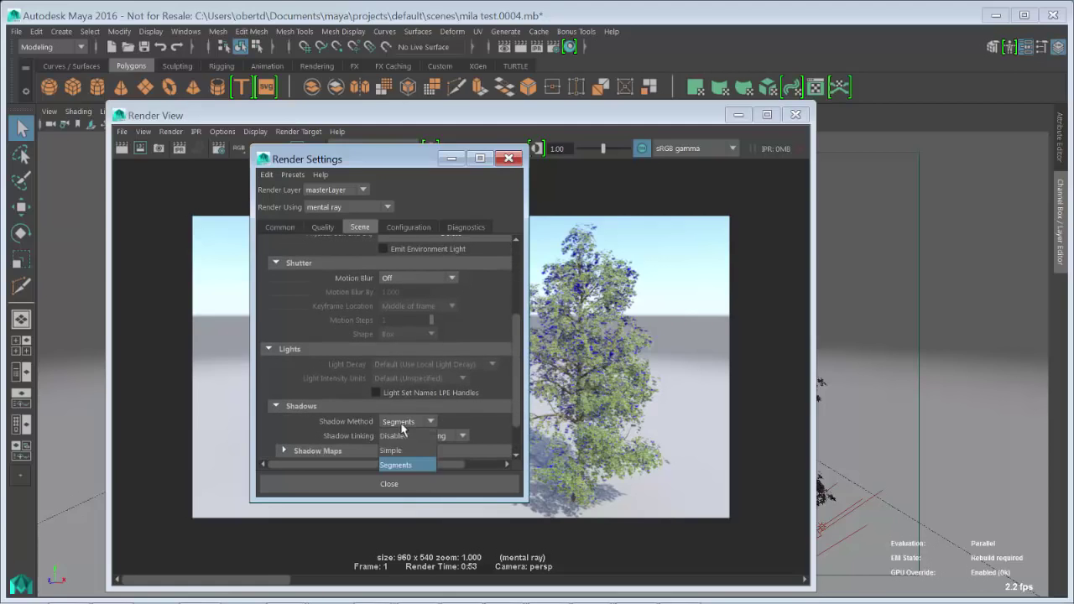
pyautogui.click(402, 438)
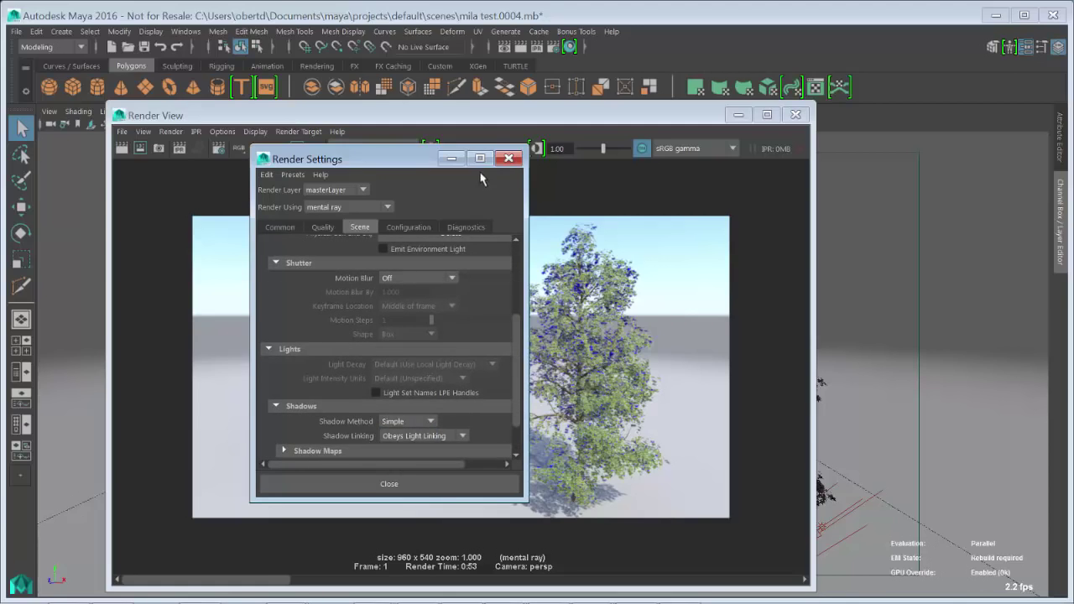
pyautogui.click(452, 157)
pyautogui.click(315, 148)
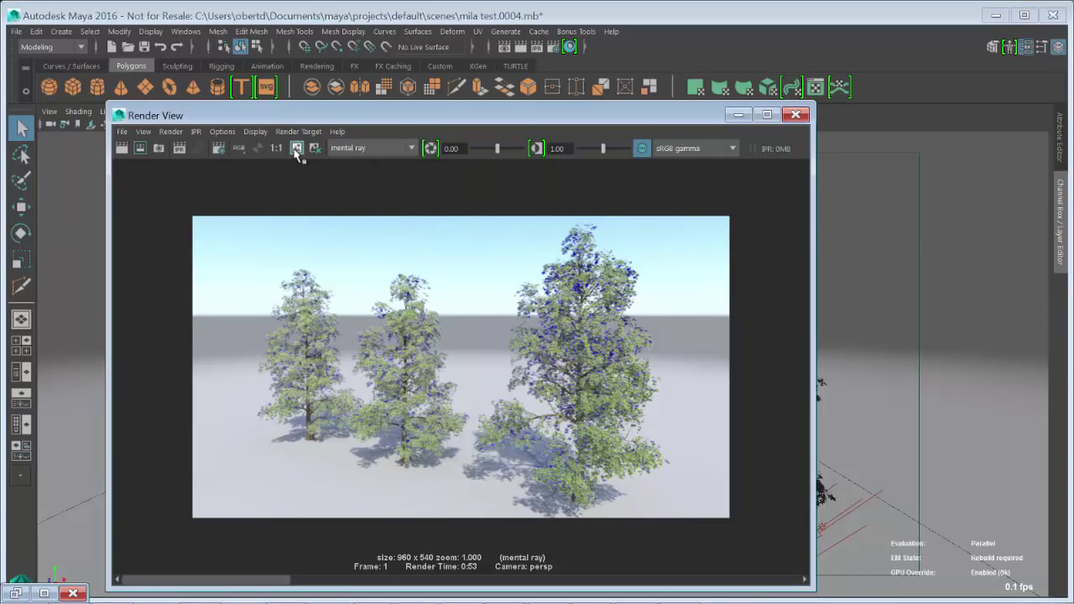
# Re-render the trees with Simple shadows, then bring up the stored 0:53 and 3:05 renders.
pyautogui.click(123, 148)
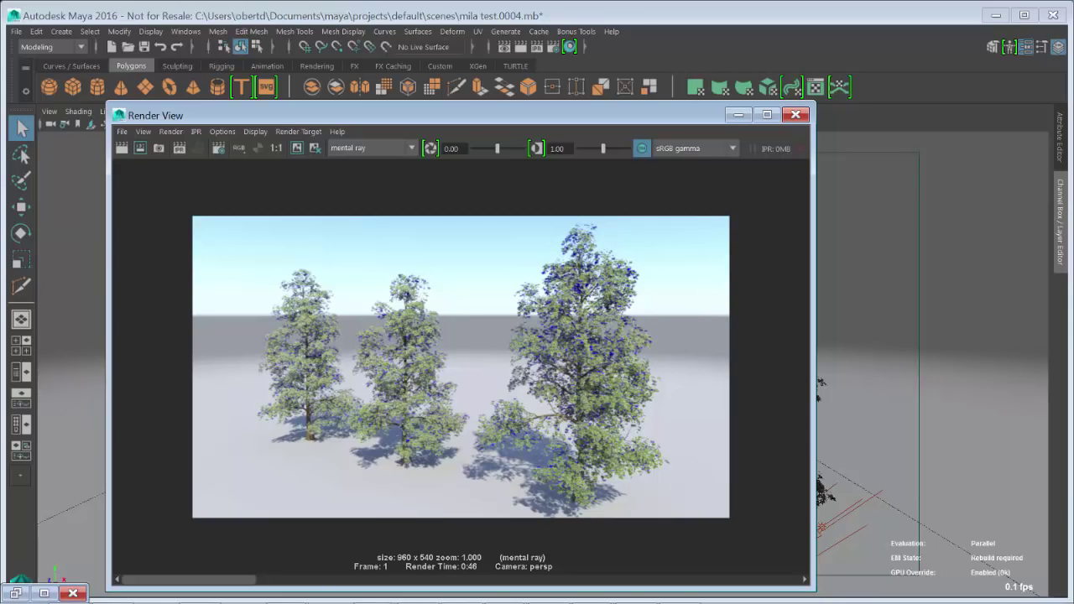
pyautogui.click(312, 581)
pyautogui.click(364, 581)
# Flip between the new 0:46 render and the earlier 3:05 render to compare them.
pyautogui.click(260, 581)
pyautogui.click(377, 581)
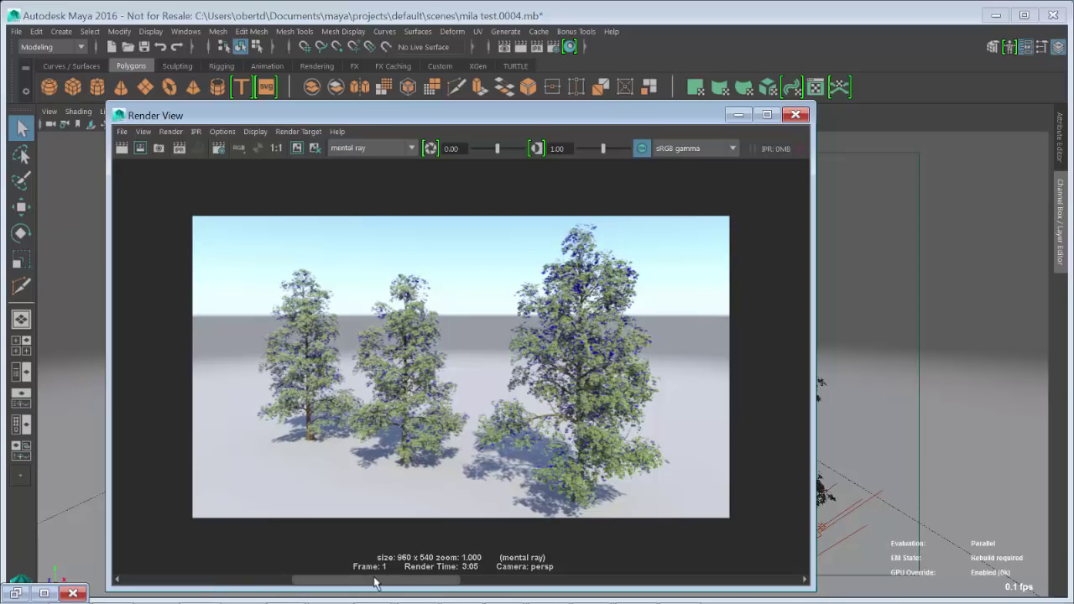
pyautogui.click(241, 580)
pyautogui.click(324, 581)
pyautogui.click(253, 579)
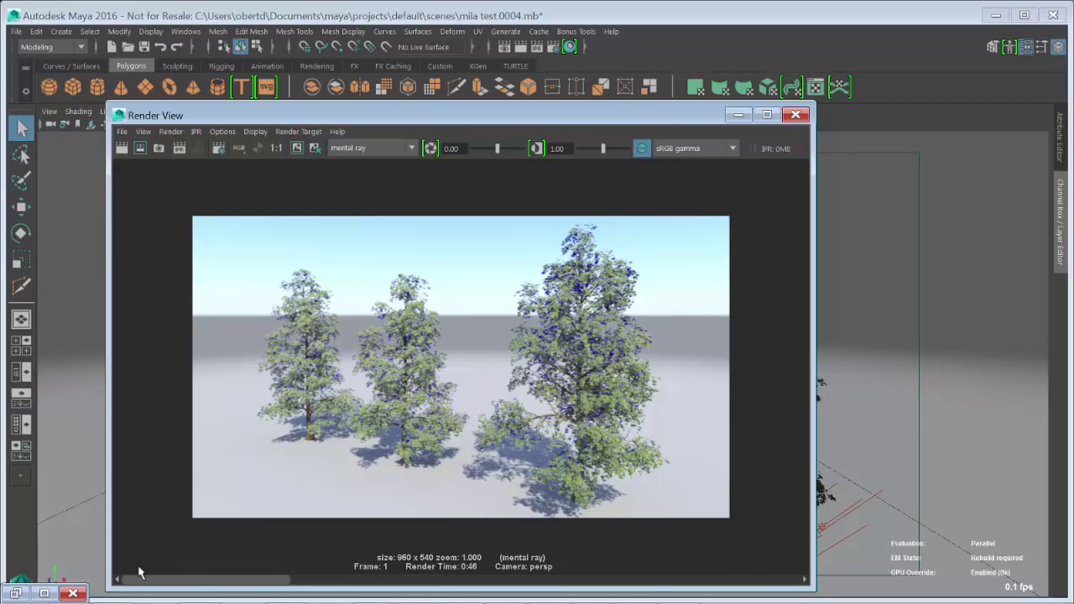
pyautogui.click(356, 580)
pyautogui.click(200, 578)
pyautogui.click(320, 580)
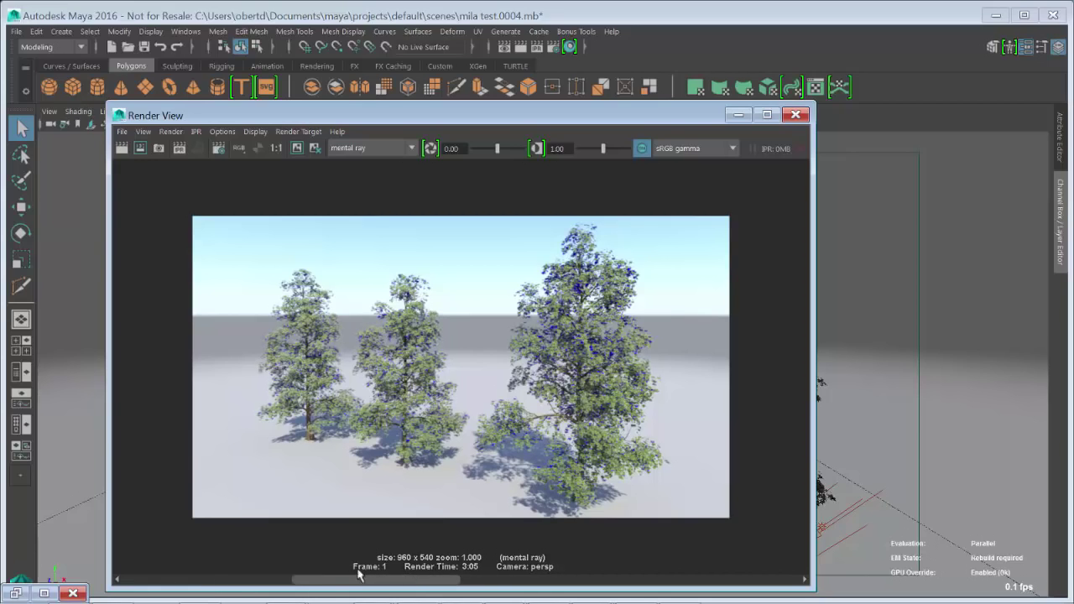
pyautogui.click(228, 579)
pyautogui.click(323, 579)
pyautogui.click(192, 577)
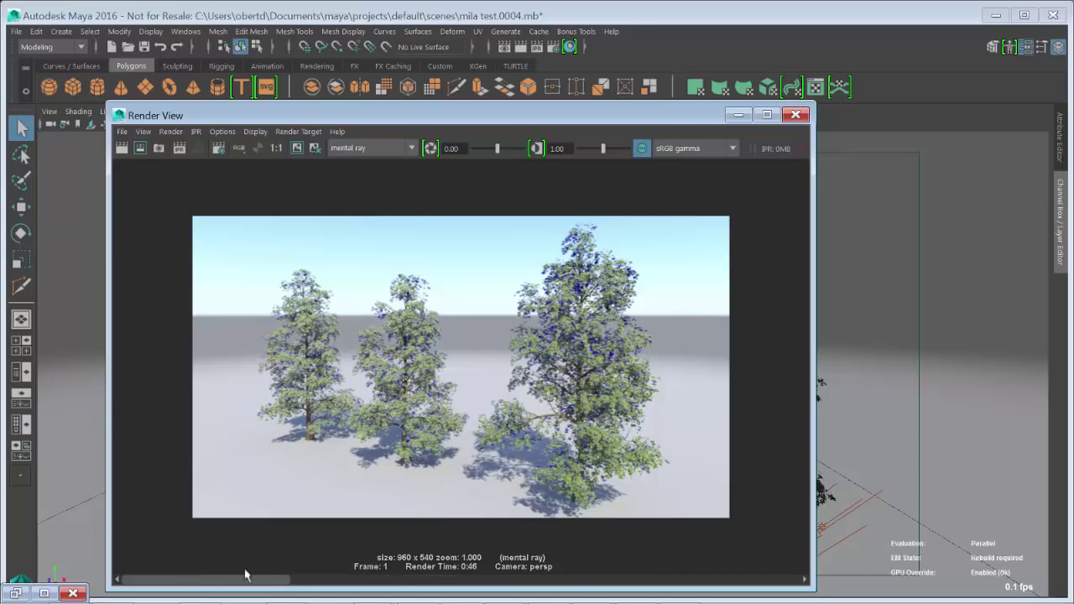
pyautogui.click(353, 579)
pyautogui.click(228, 576)
pyautogui.click(351, 577)
pyautogui.click(210, 578)
pyautogui.click(353, 578)
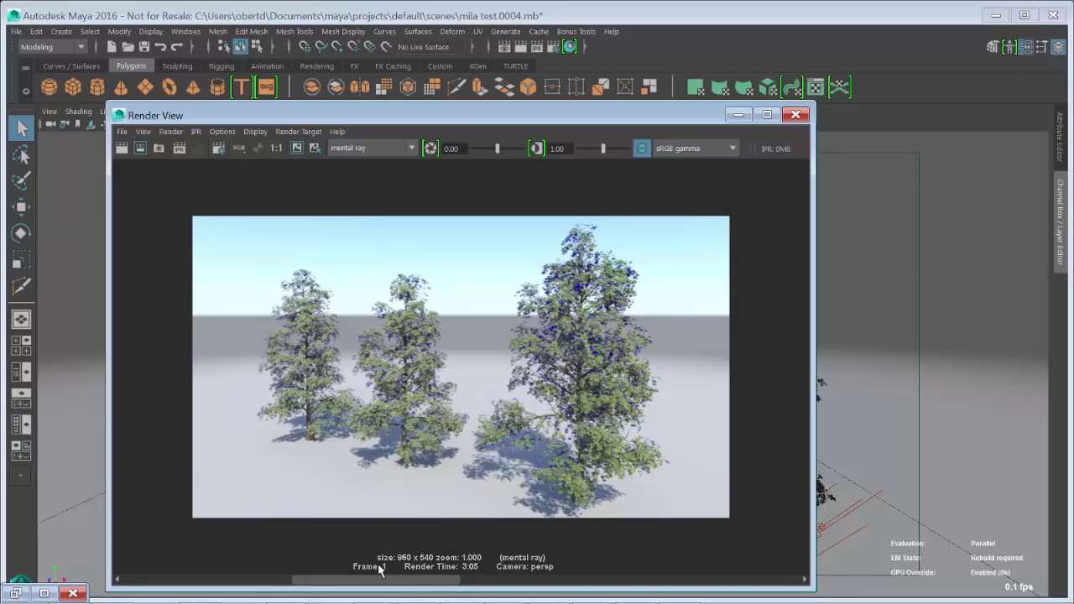
pyautogui.click(264, 579)
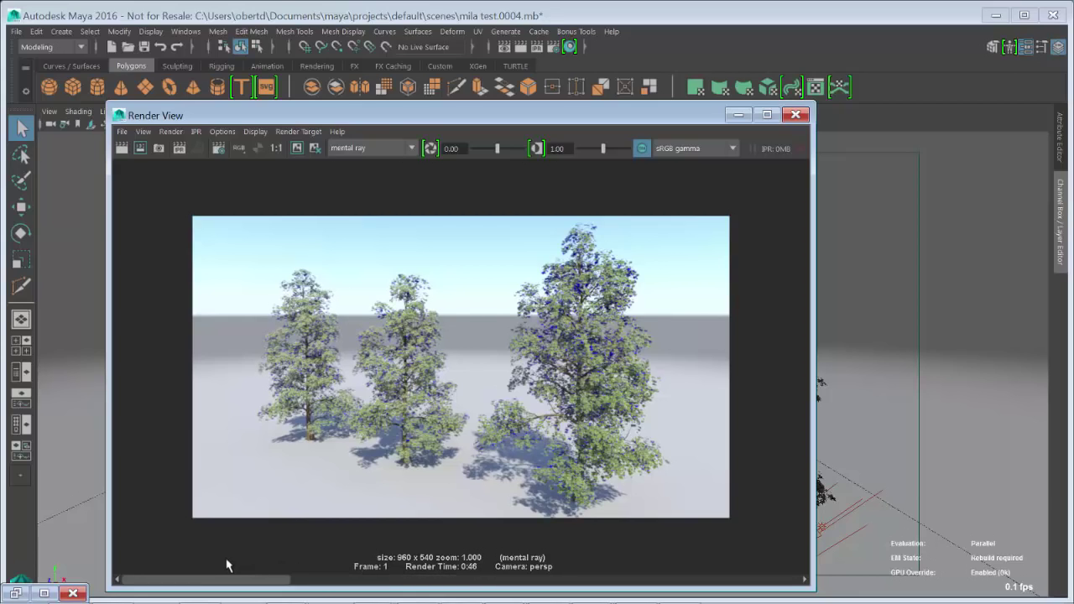
pyautogui.click(369, 579)
pyautogui.click(279, 578)
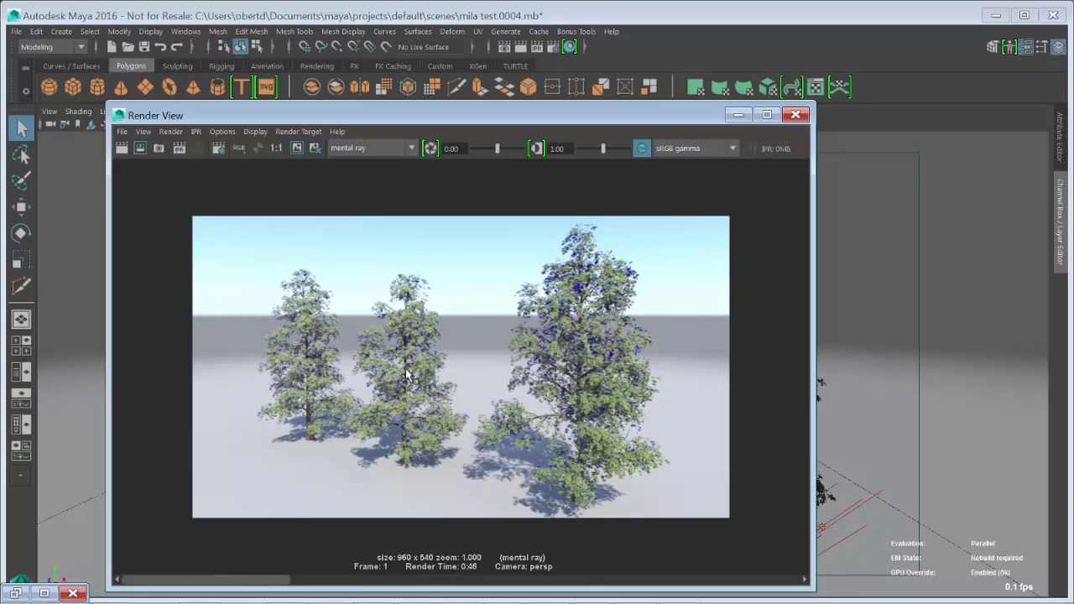